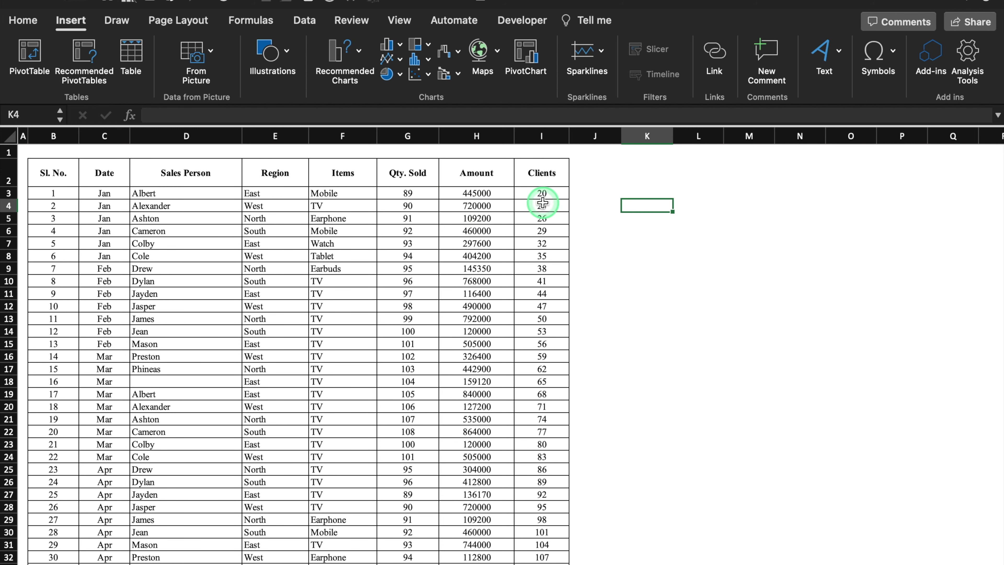
Convert the sales data in B2:I174 into a table with headers.
left_click_drag(997, 186, 869, 233)
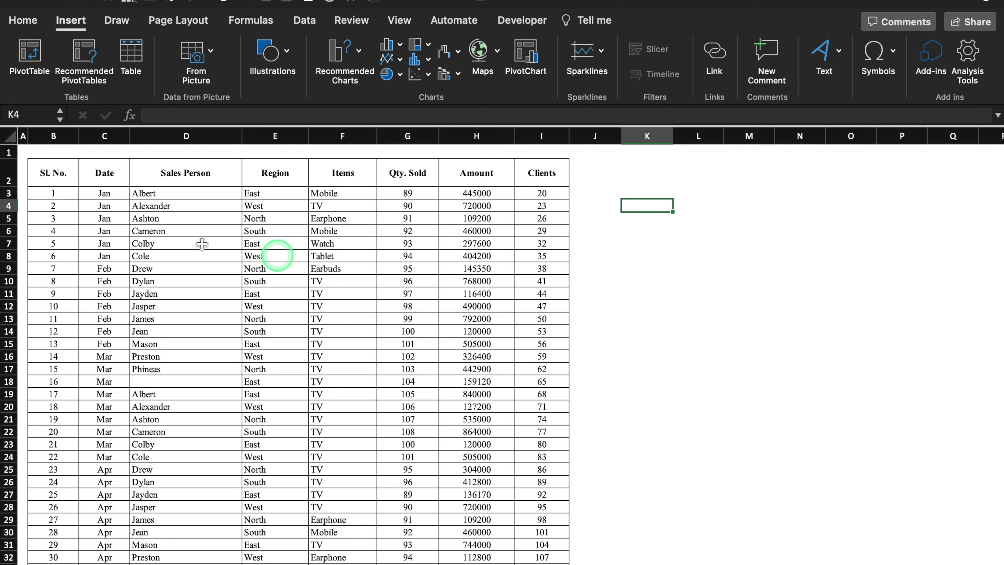
left_click(58, 177)
key("ctrl+shift+Right")
key("ctrl+shift+Down")
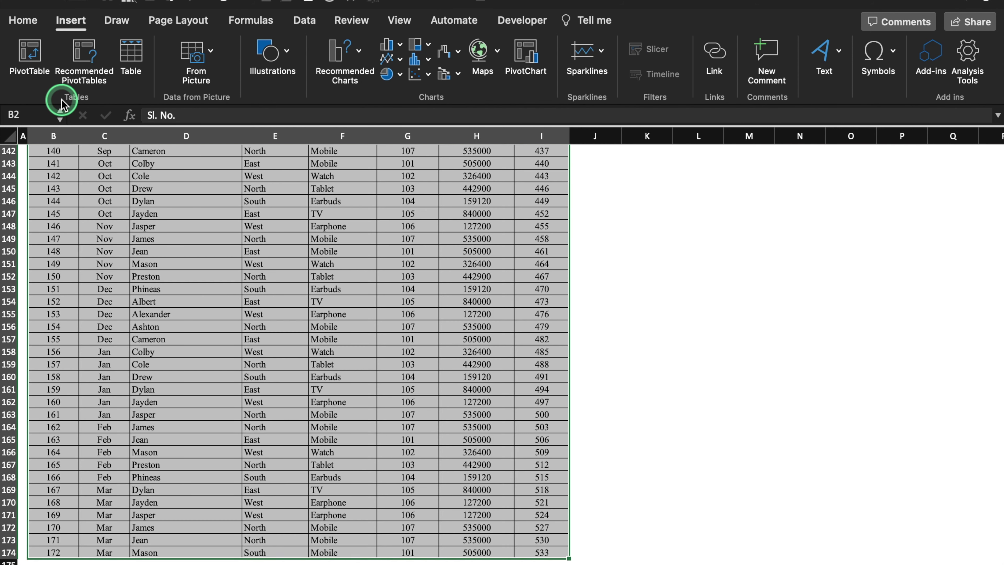
left_click(32, 58)
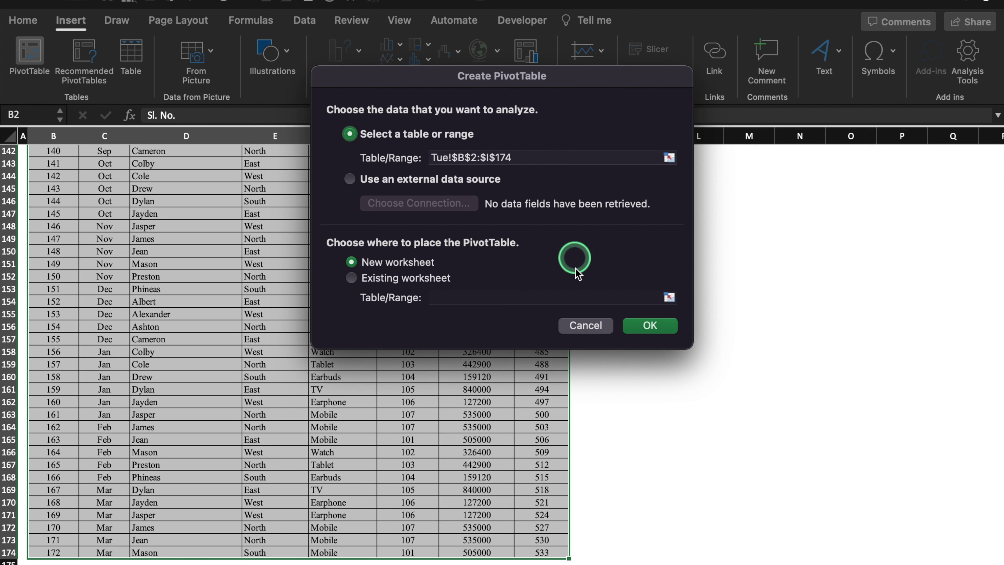
left_click(585, 325)
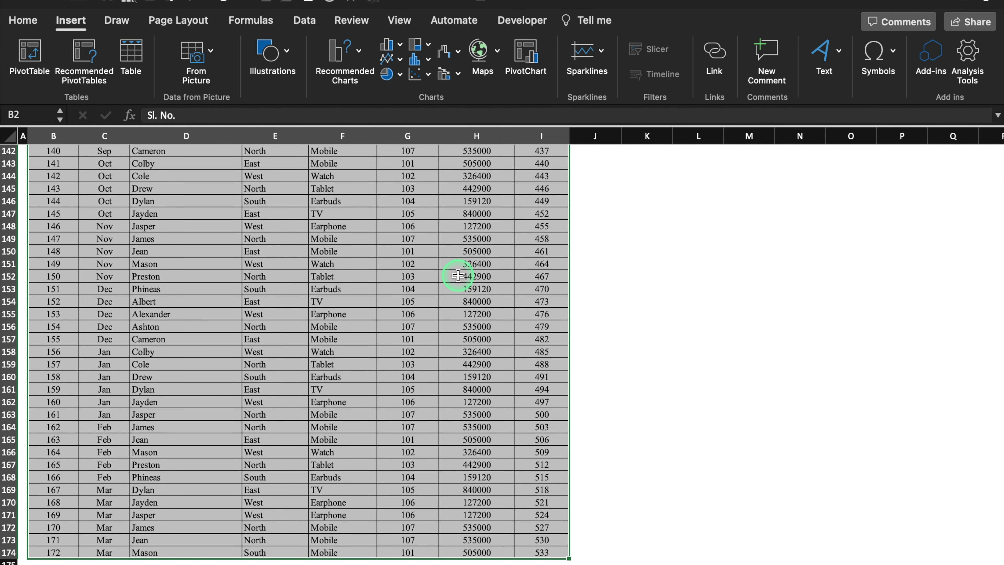
left_click(134, 83)
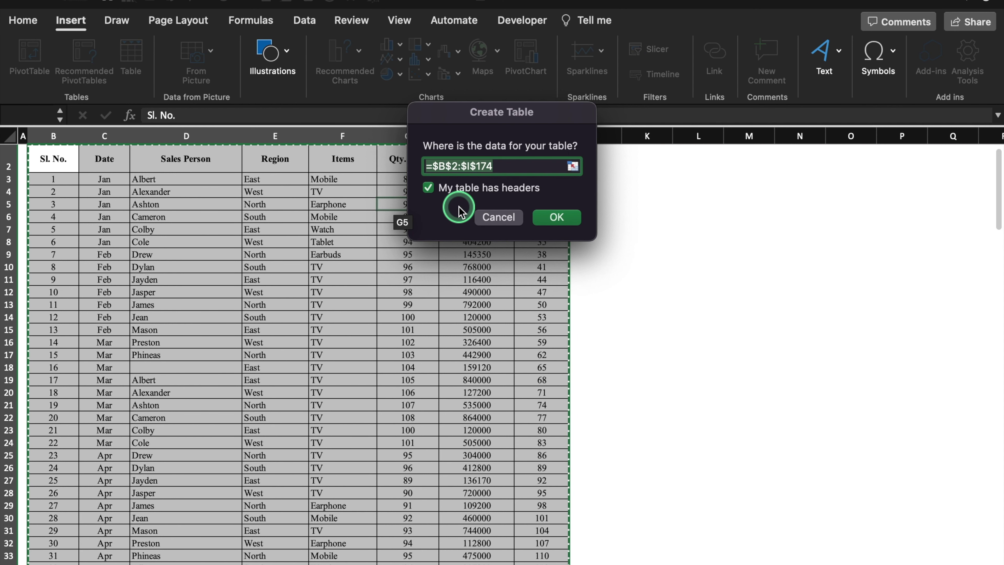
left_click(556, 217)
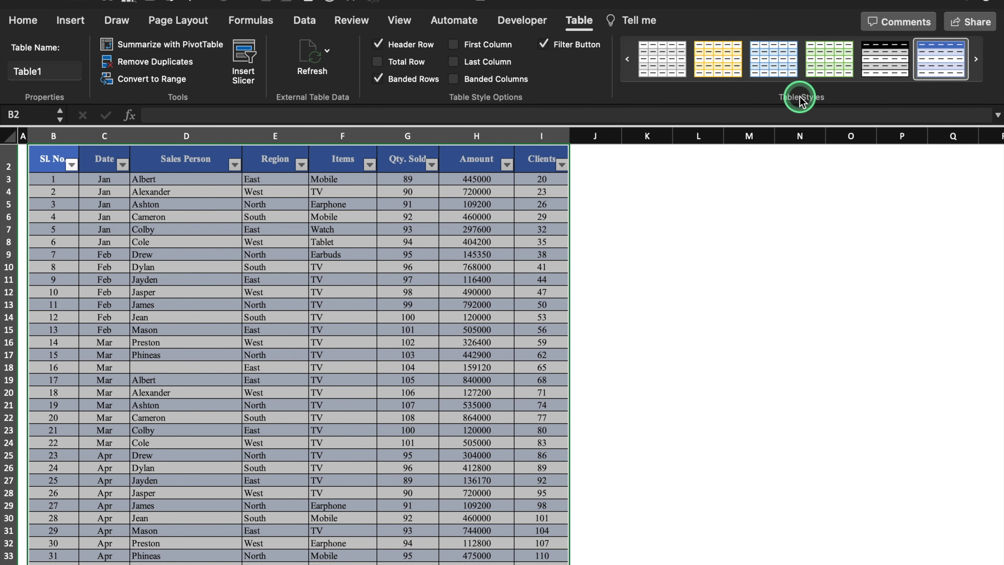
left_click(801, 87)
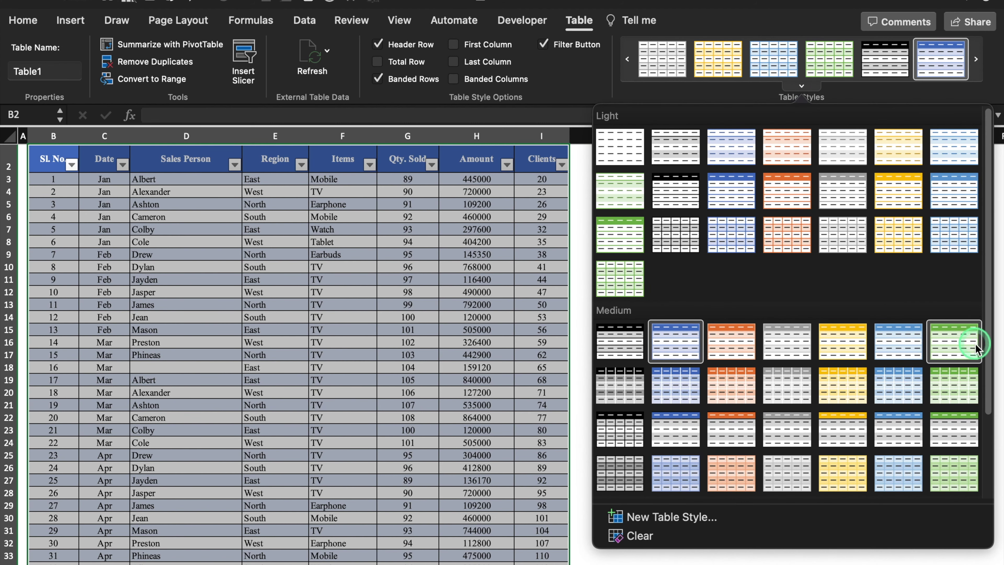
left_click_drag(991, 338, 996, 432)
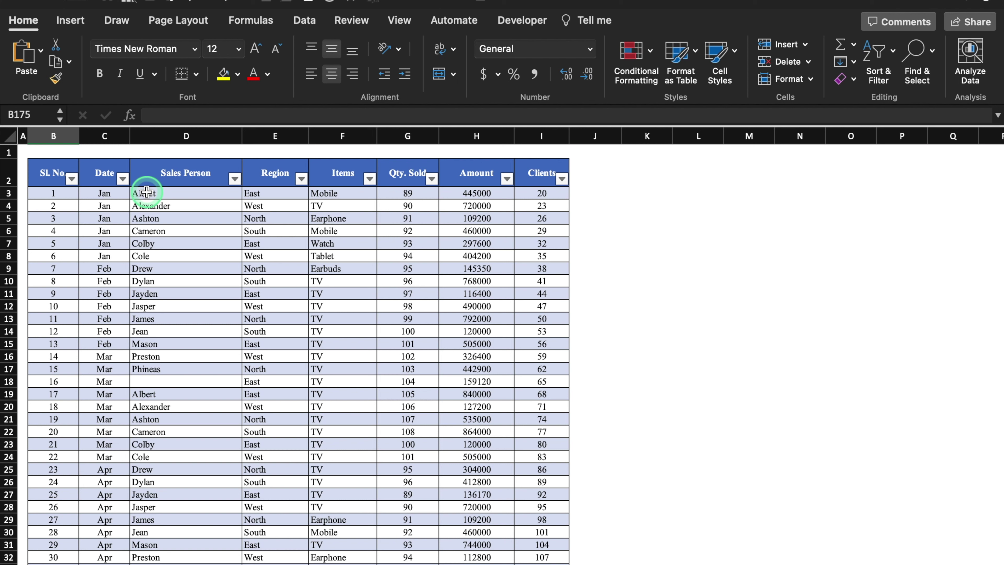
Rename the sales table as SalesData.
left_click(113, 195)
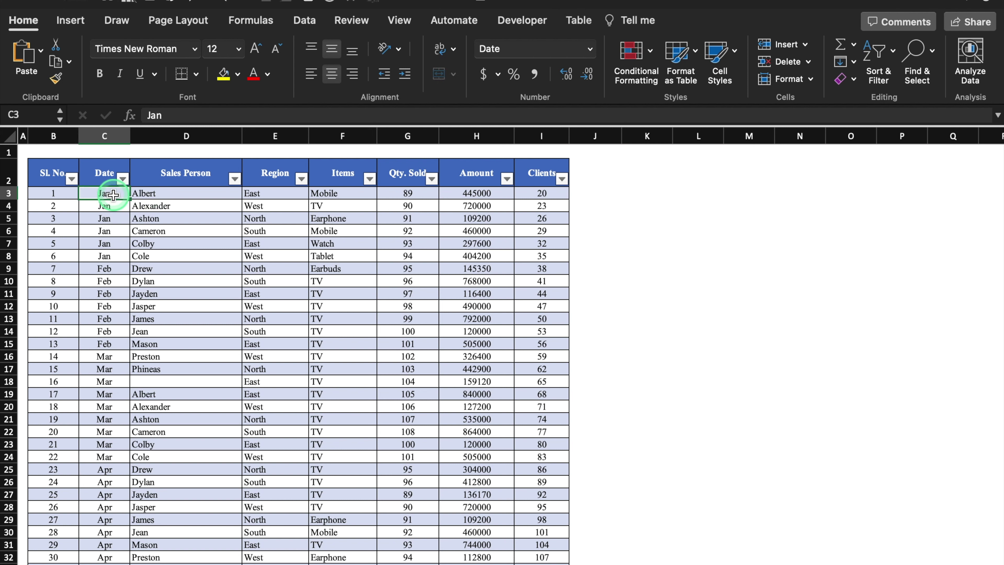
left_click(579, 22)
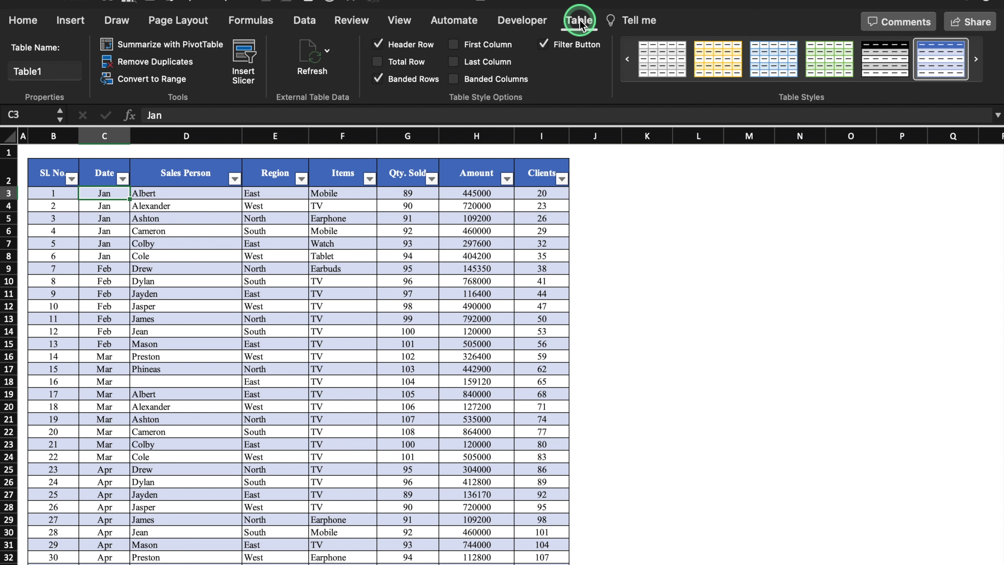
left_click(62, 73)
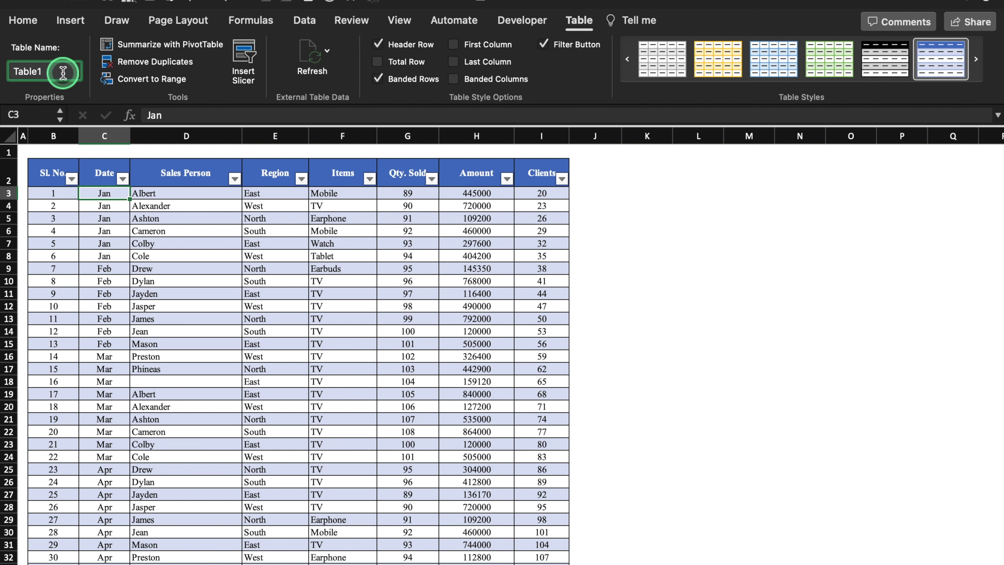
key("BackSpace")
key("BackSpace")
key("BackSpace")
key("BackSpace")
key("BackSpace")
key("BackSpace")
type("Sales Data")
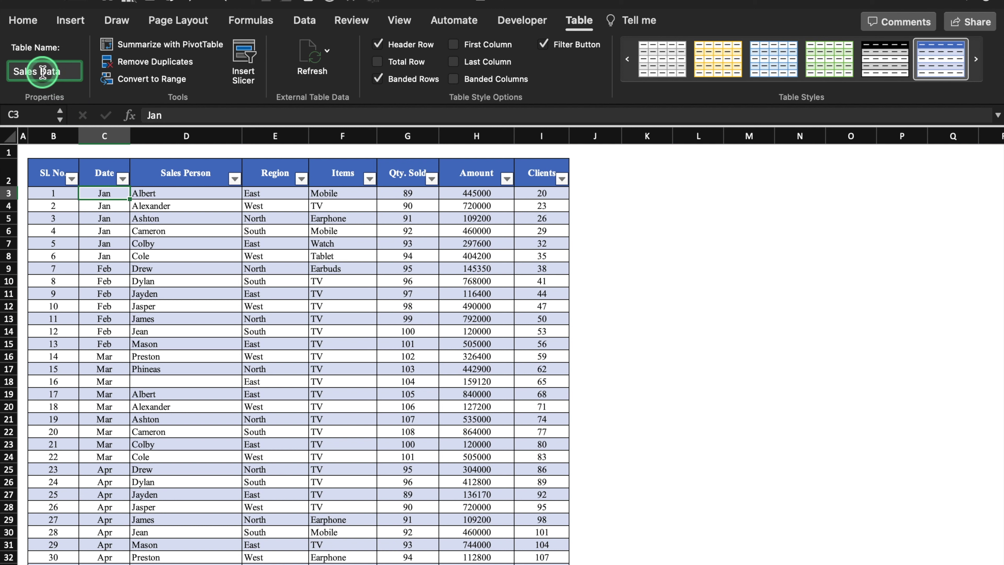
key("Left")
key("Left")
key("Left")
key("Left")
key("BackSpace")
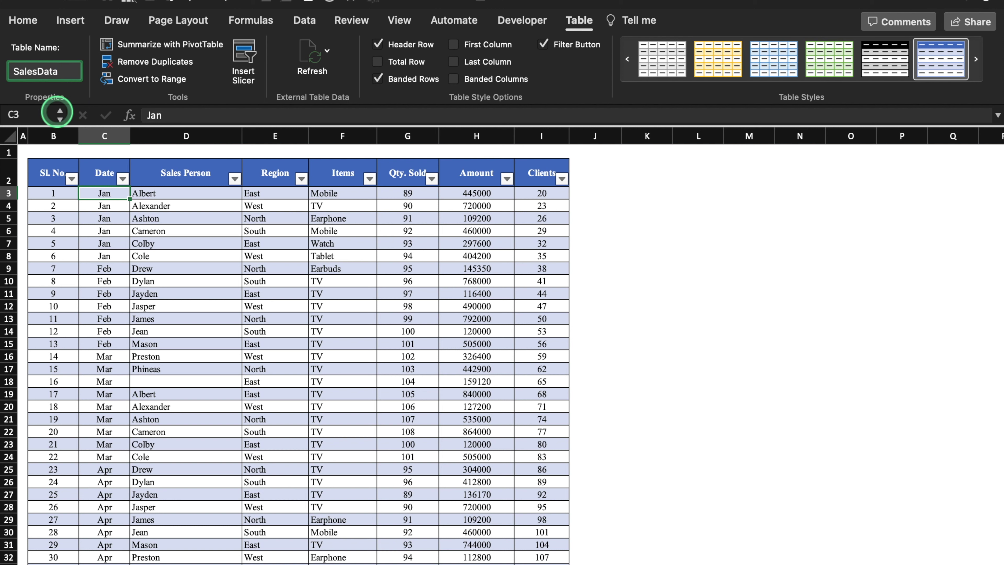
left_click(651, 219)
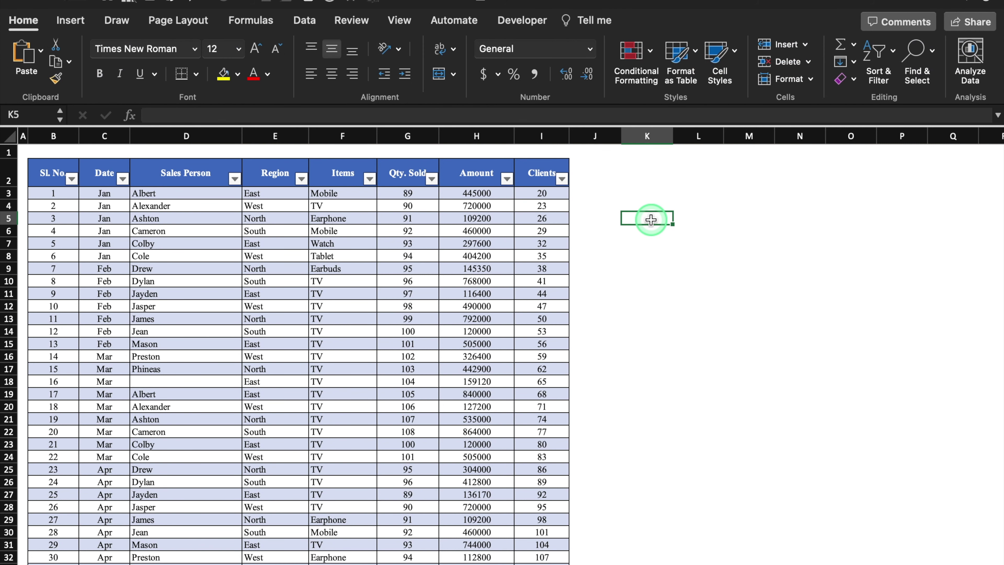
Create a PivotTable from the SalesData table on a new worksheet.
left_click(353, 221)
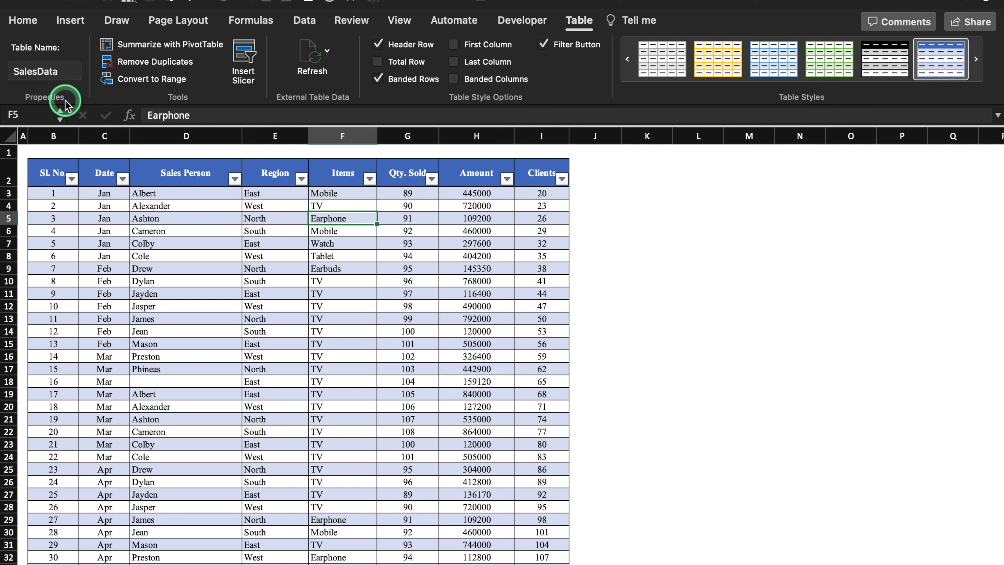
left_click(70, 21)
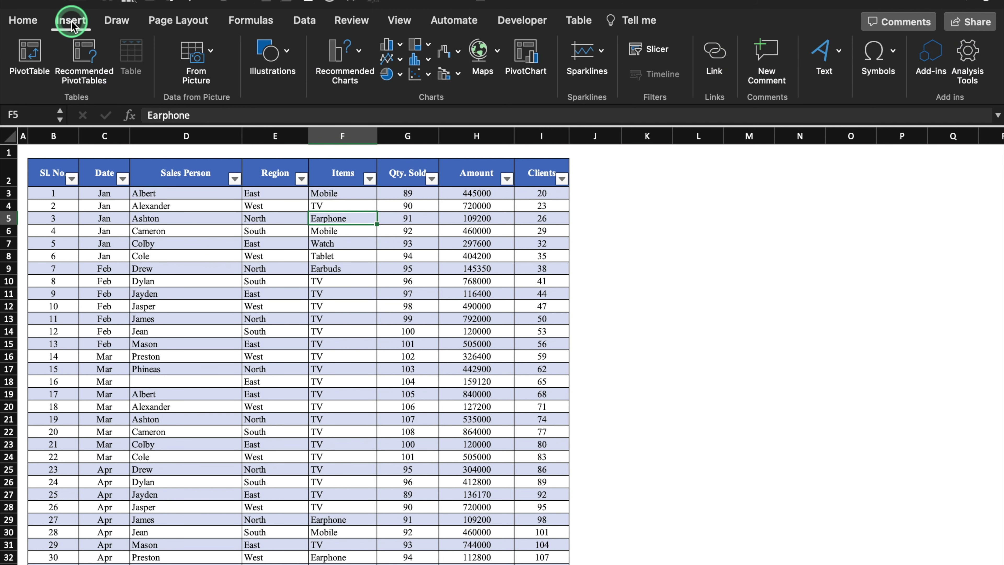
left_click(27, 64)
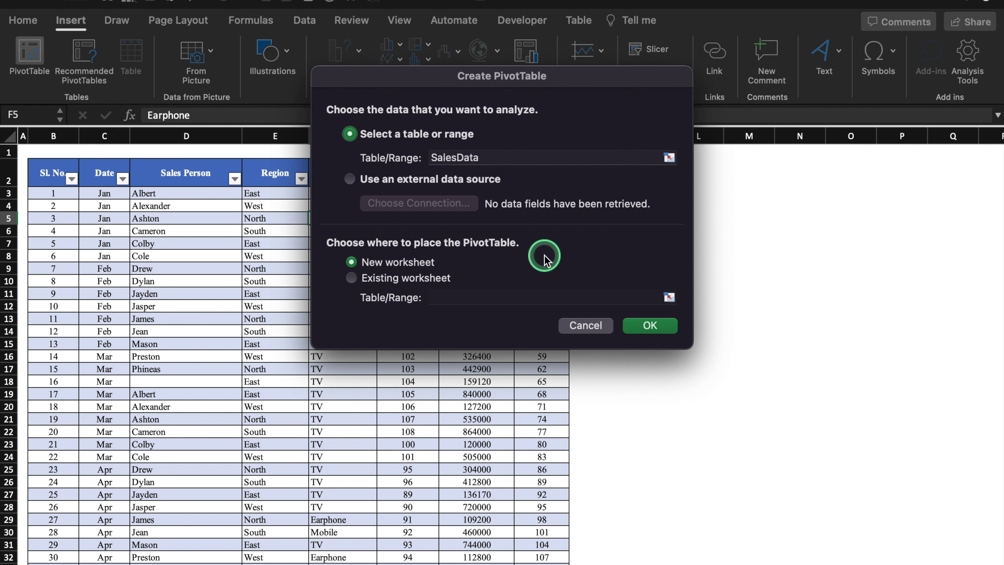
left_click(350, 278)
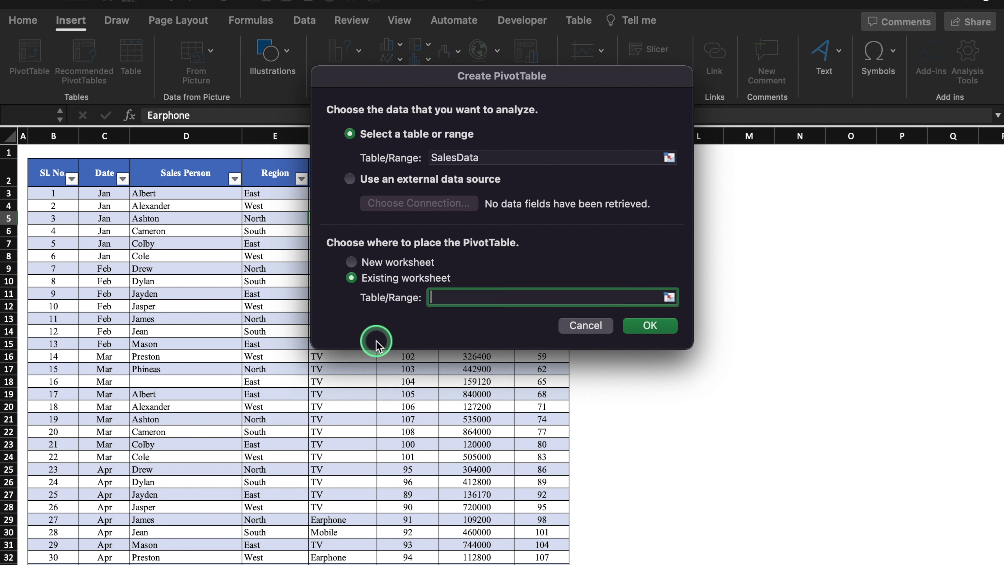
left_click(353, 262)
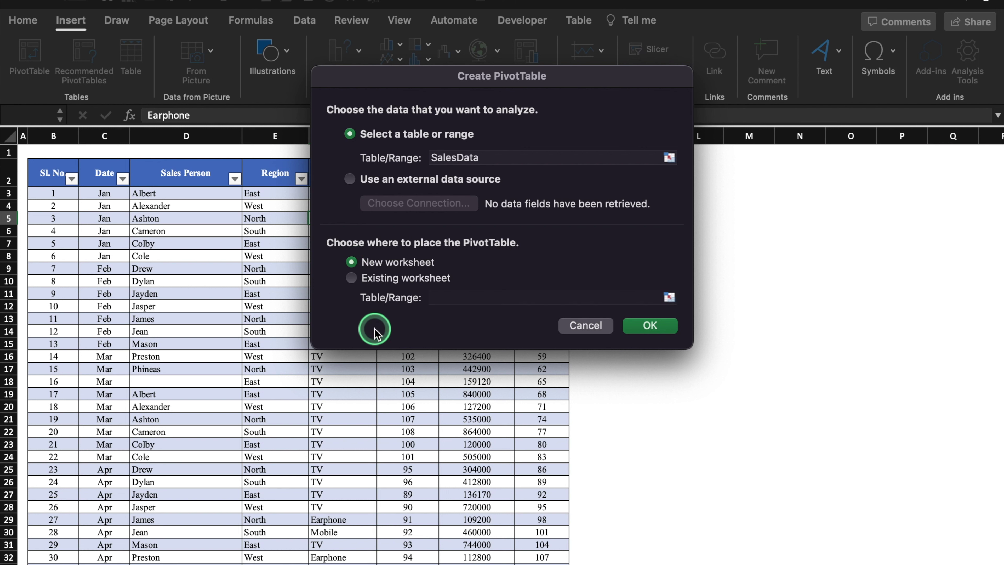
left_click(649, 327)
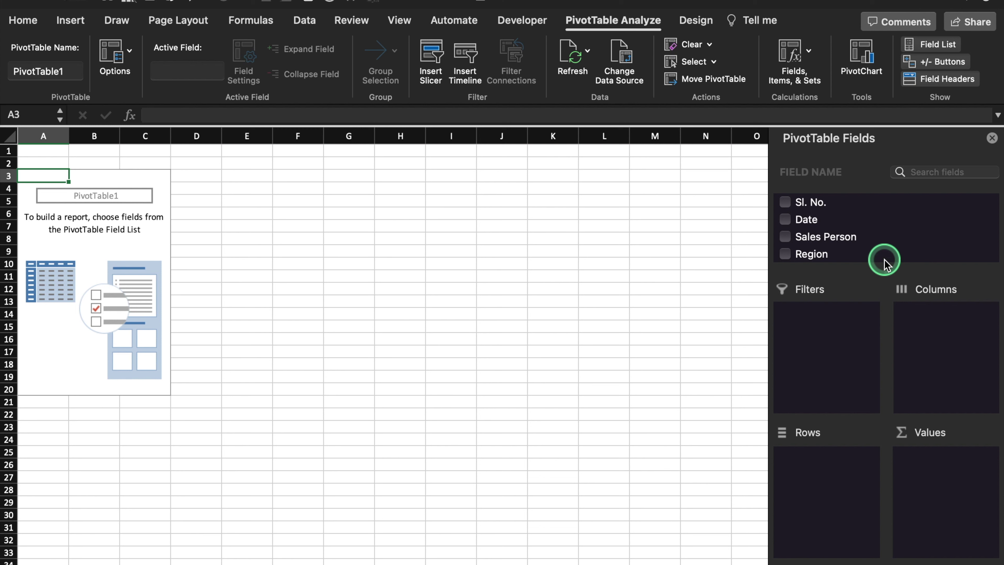
Add the Sales Person field to the PivotTable's row labels.
left_click_drag(886, 270, 890, 438)
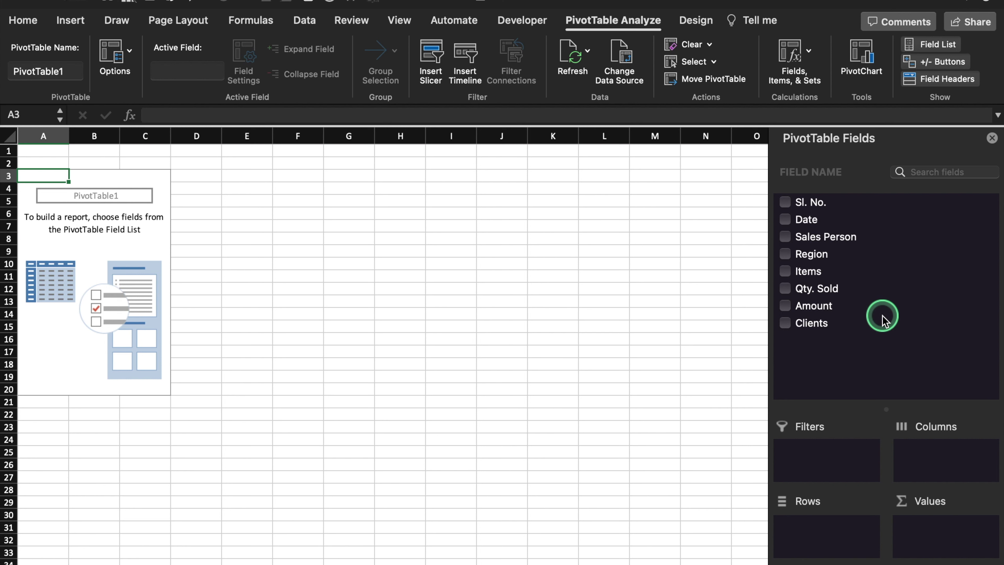
left_click_drag(883, 408, 882, 284)
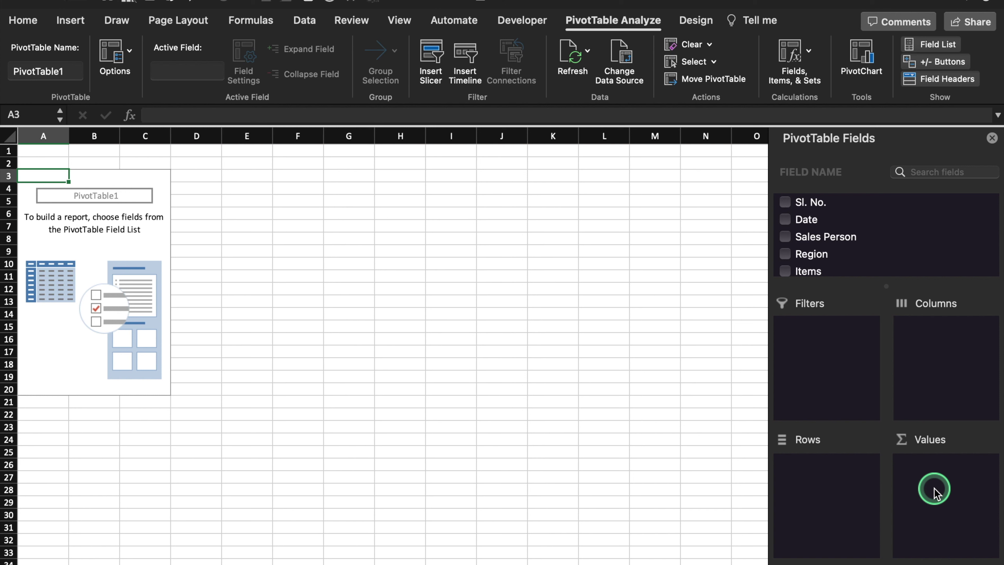
left_click(840, 237)
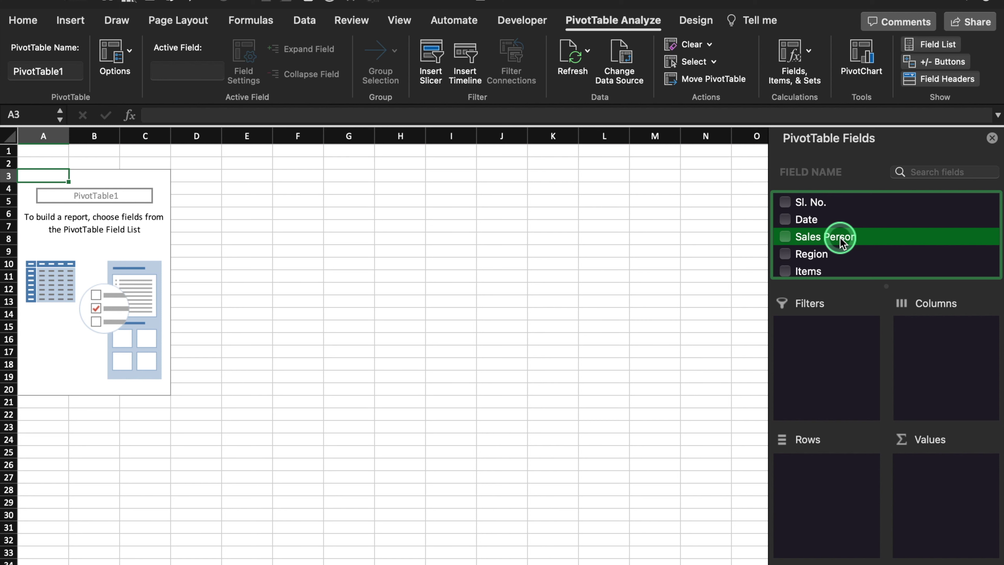
left_click_drag(841, 241, 835, 502)
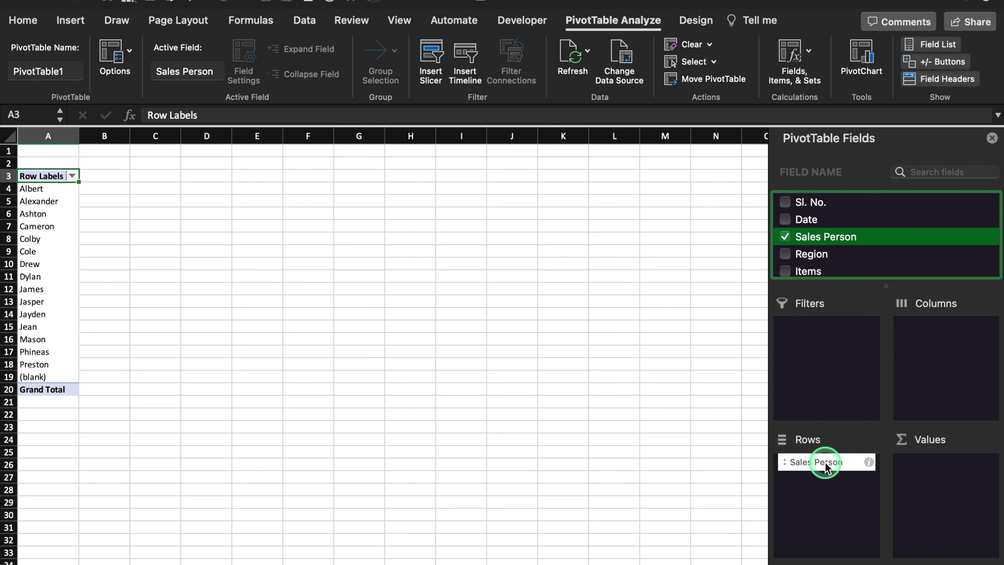
Move the Sales Person field to the column labels and return it to the rows.
left_click_drag(825, 463, 951, 353)
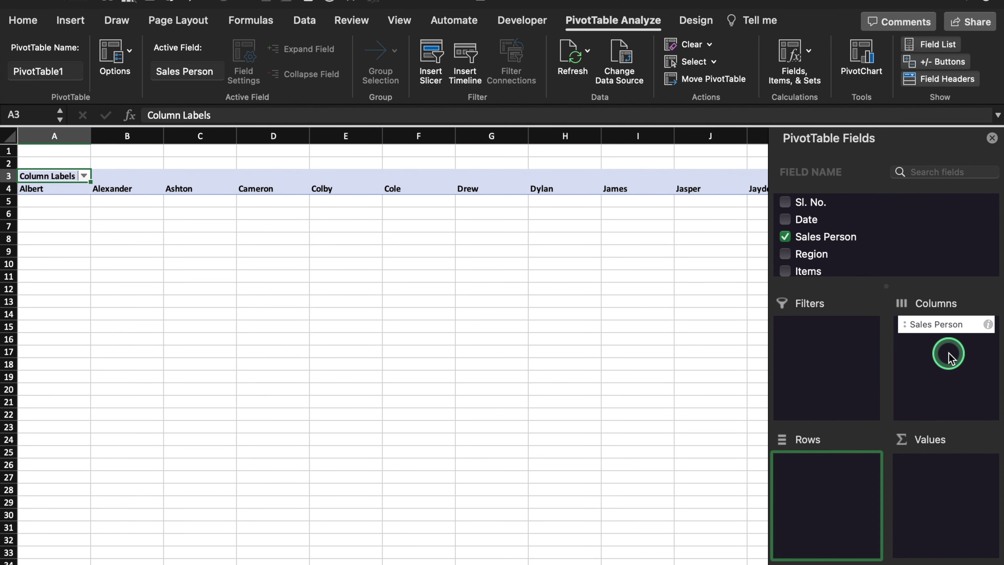
left_click_drag(949, 325, 949, 327)
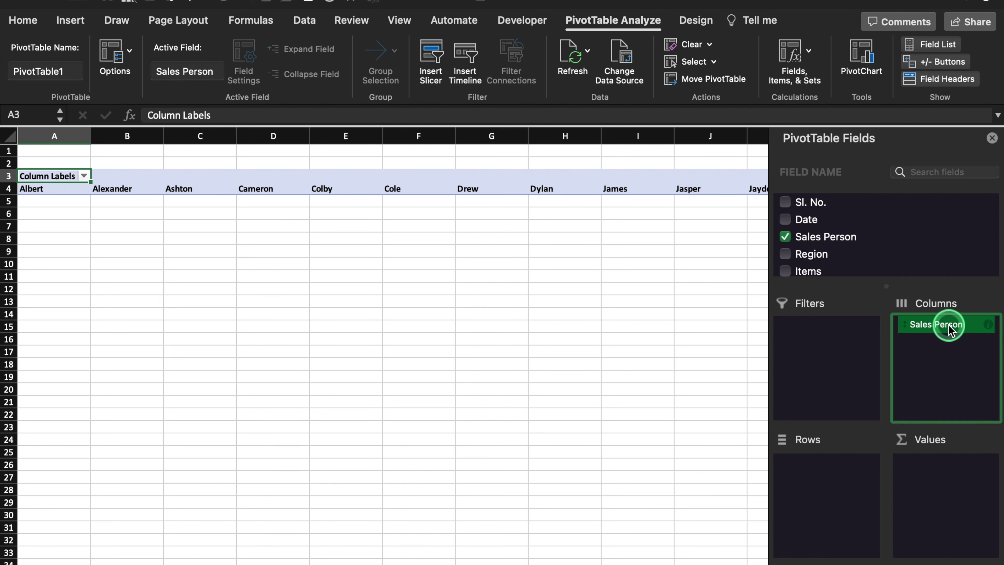
left_click_drag(948, 327, 827, 494)
Add the Amount field to the PivotTable's values and the Items field to its column labels.
left_click_drag(885, 282, 886, 344)
left_click(813, 310)
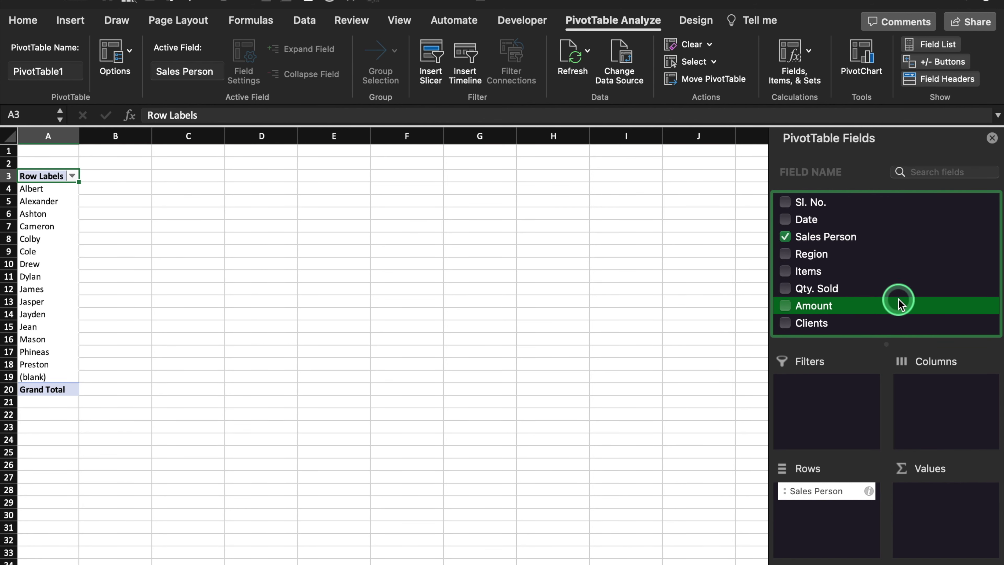
left_click_drag(827, 310, 941, 507)
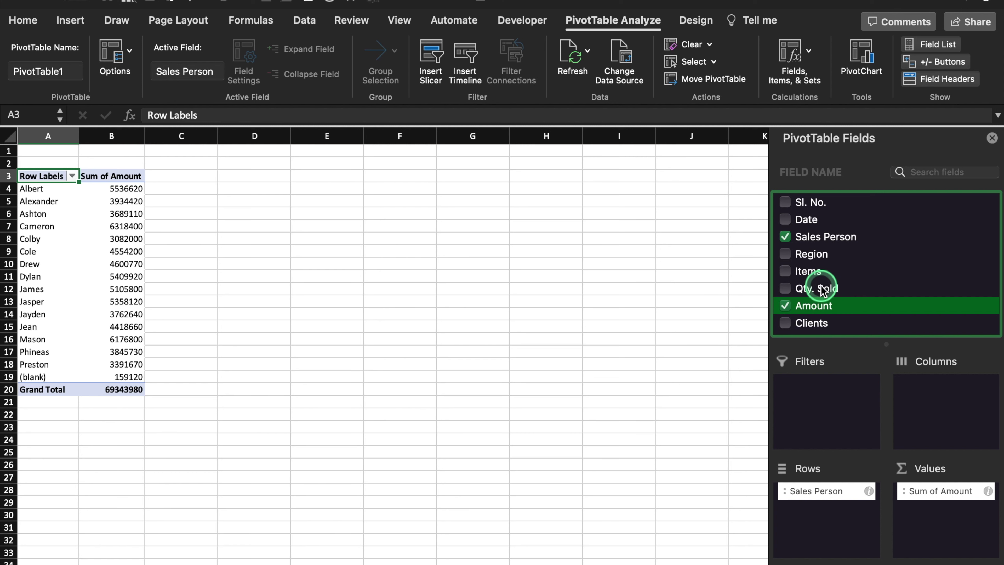
left_click_drag(815, 274, 942, 391)
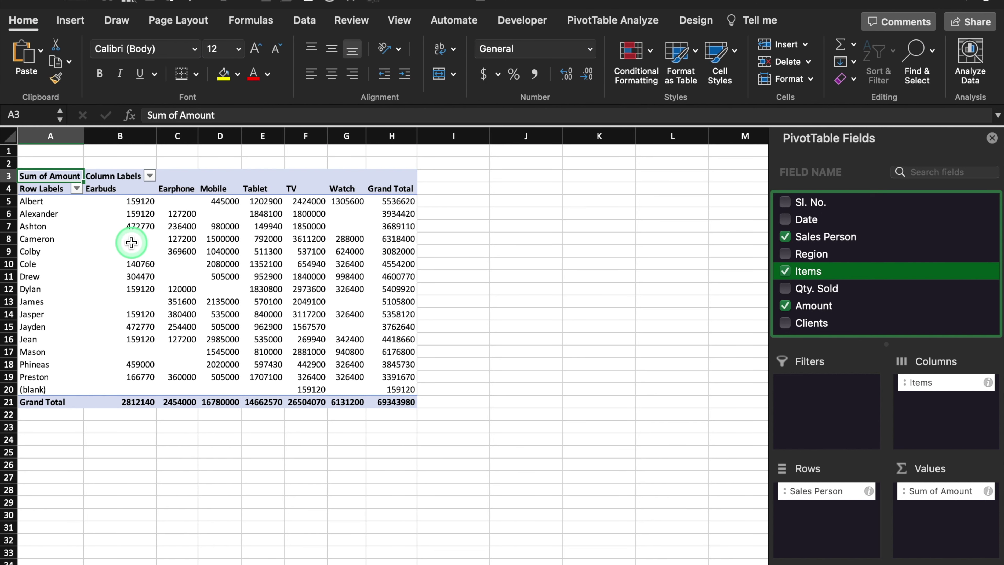
Apply the blue PivotTable style from the first row of the Medium group and enable banded rows and banded columns.
left_click(696, 21)
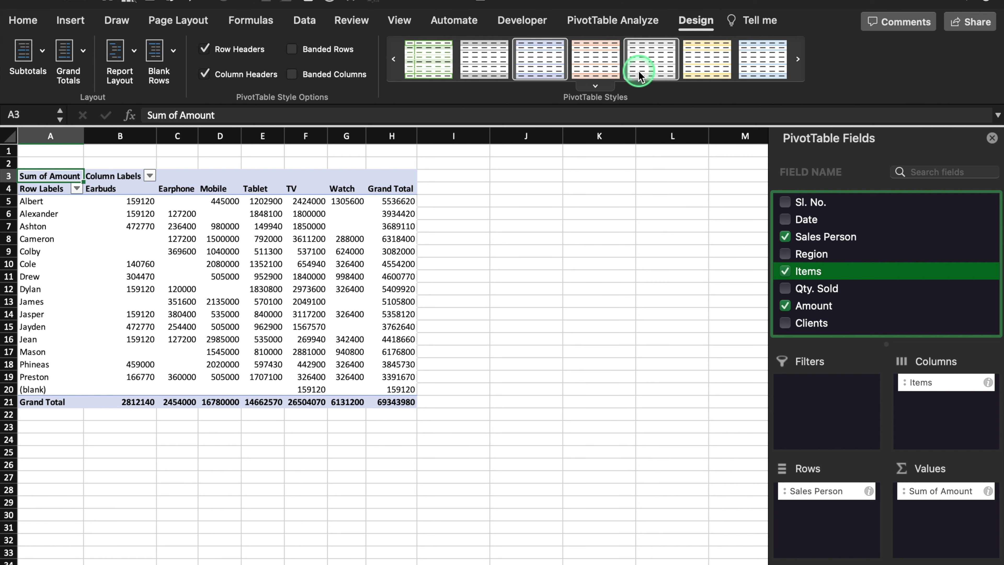
left_click(595, 86)
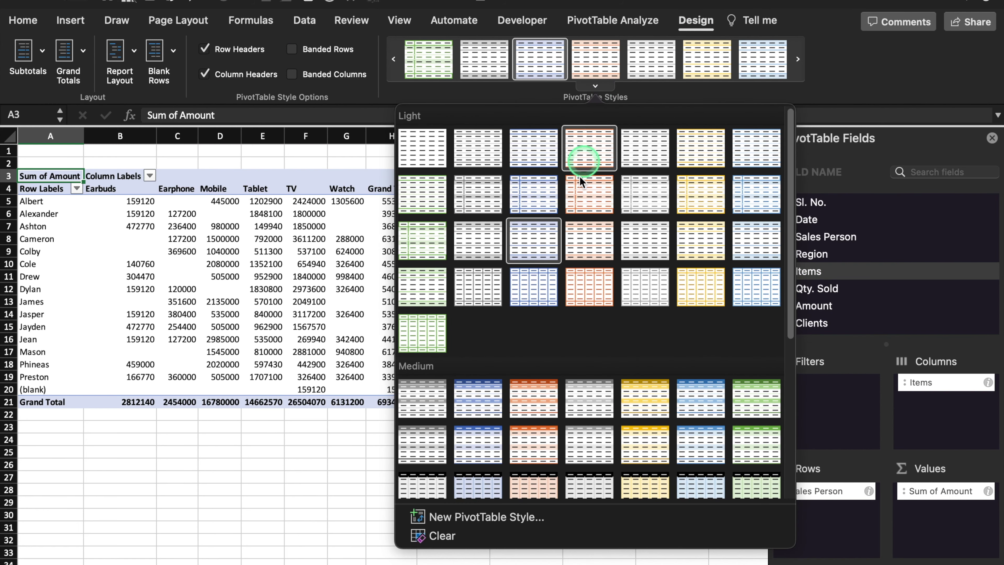
left_click(478, 395)
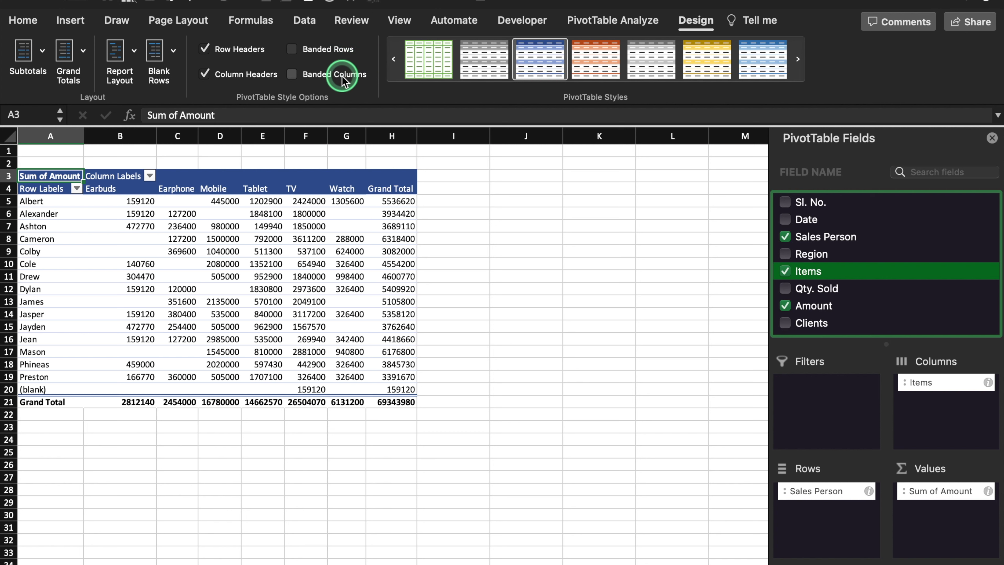
left_click(292, 49)
left_click(292, 74)
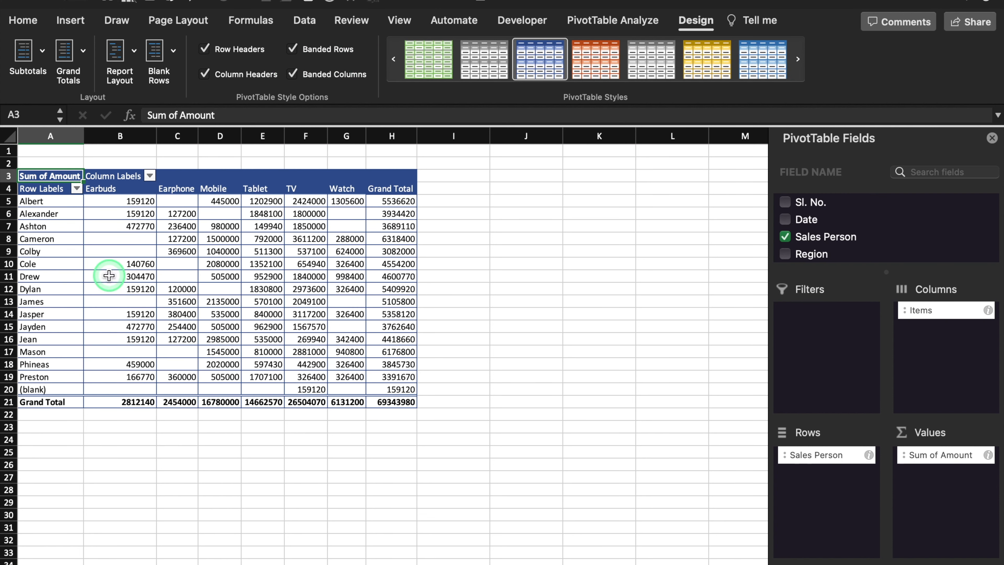
Remove Items, Sales Person and Sum of Amount from the PivotTable layout.
left_click_drag(921, 310, 911, 235)
left_click_drag(842, 462, 791, 234)
left_click_drag(946, 459, 864, 237)
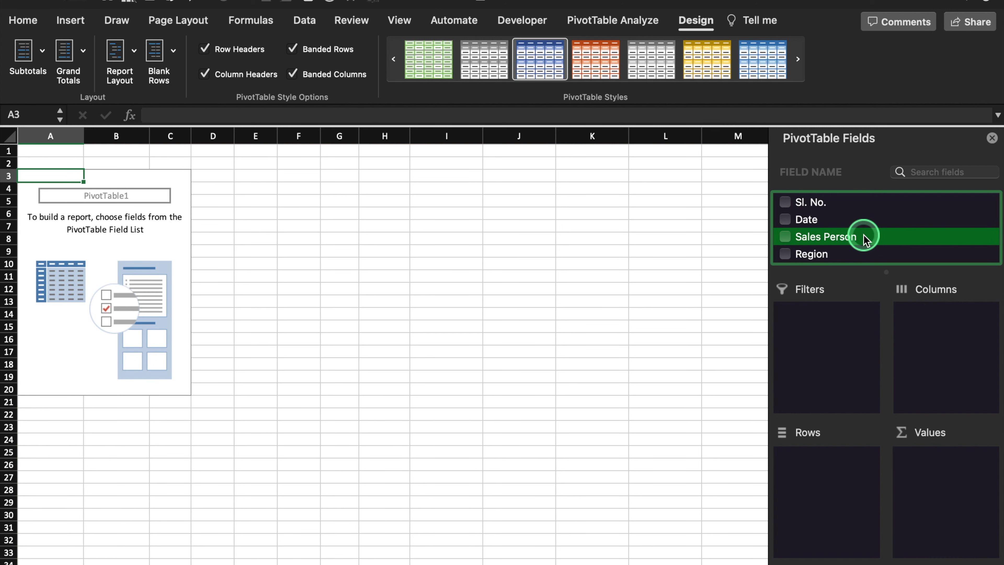
Add the Sales Person field to the PivotTable's row labels and the Amount field to its values.
right_click(864, 237)
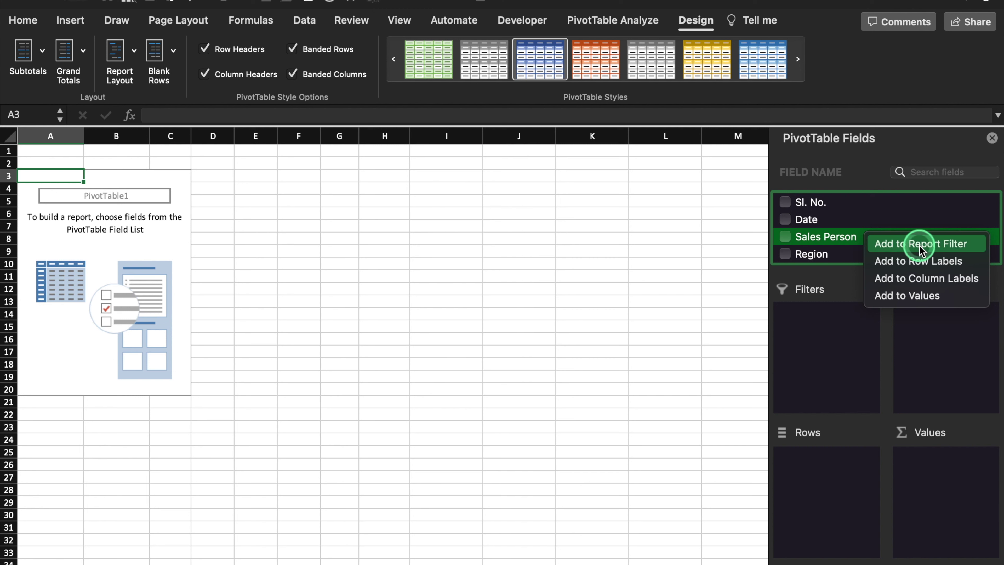
left_click(935, 264)
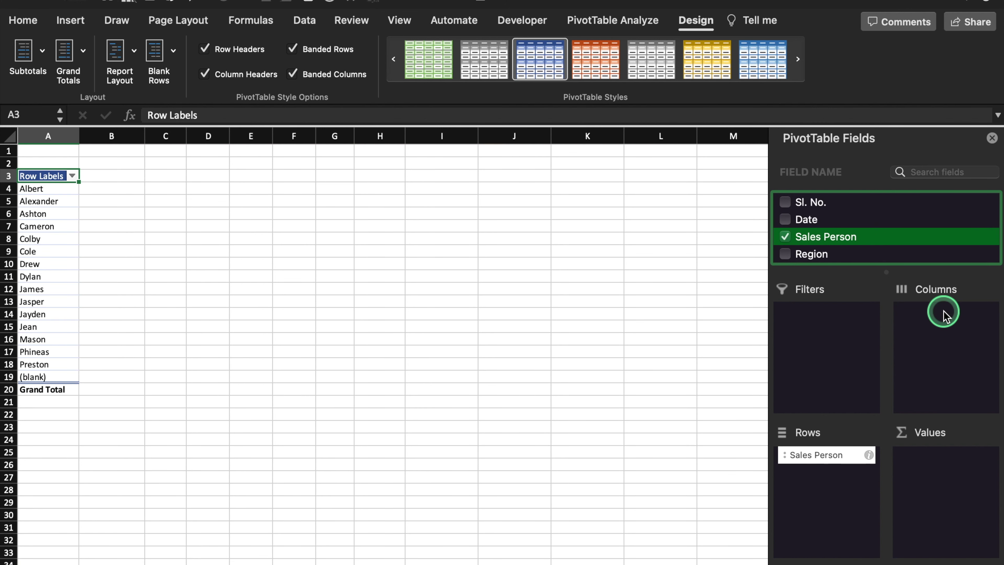
scroll(834, 236, "down", 3)
right_click(838, 241)
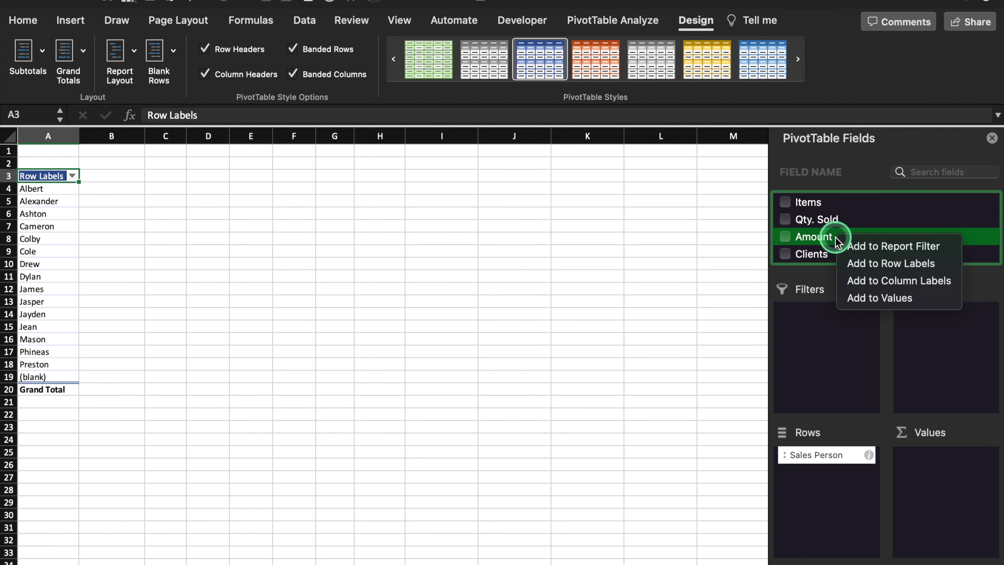
left_click(908, 298)
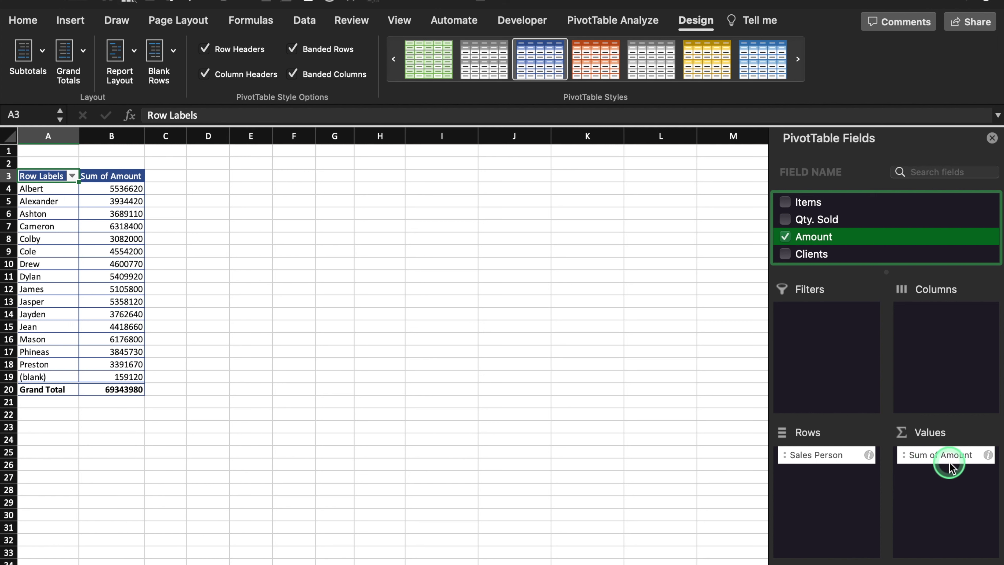
Try the summary functions from Sum through Count Numbers on the Amount value field and summarize it by Count.
left_click(928, 455)
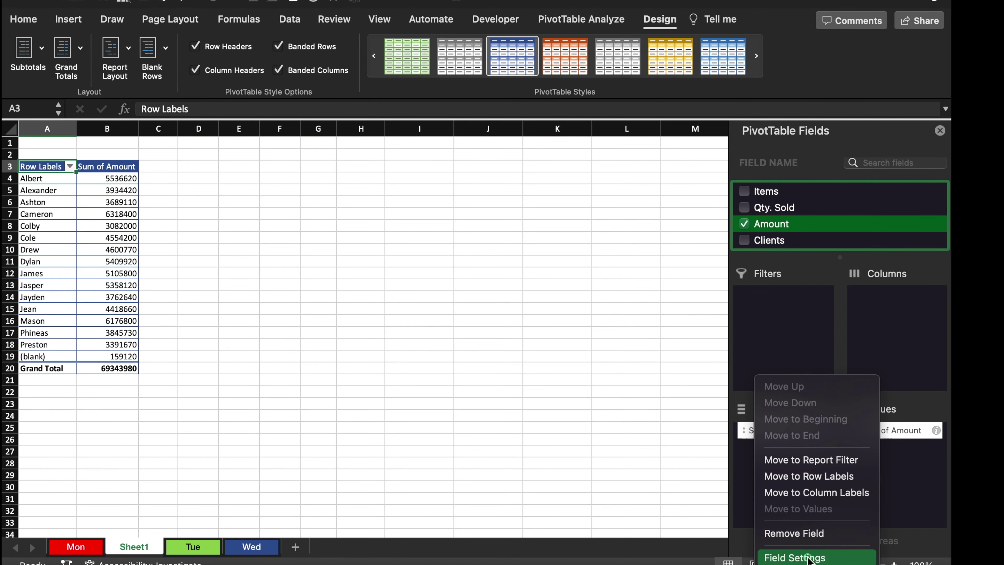
left_click(850, 564)
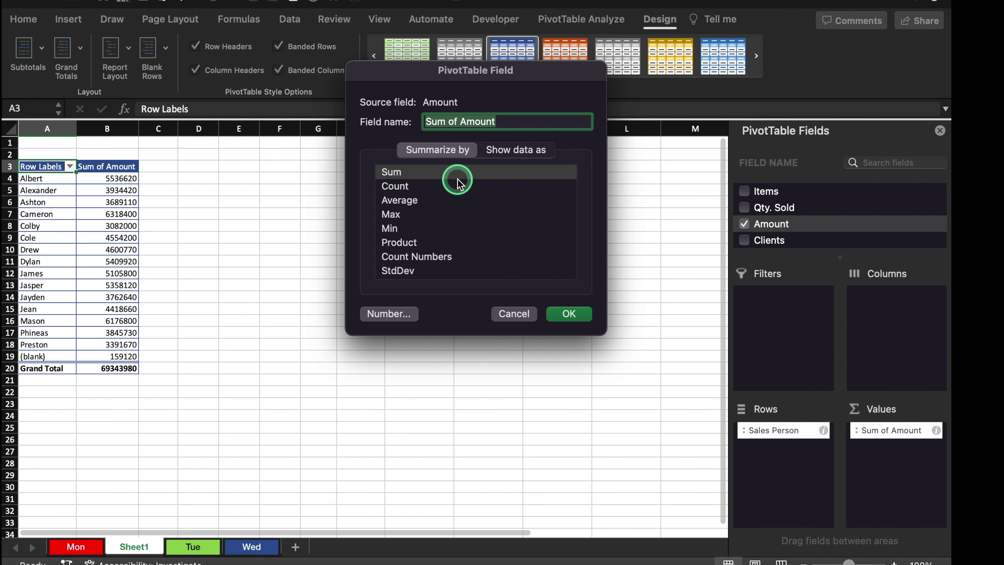
left_click(458, 182)
left_click(477, 174)
left_click(483, 187)
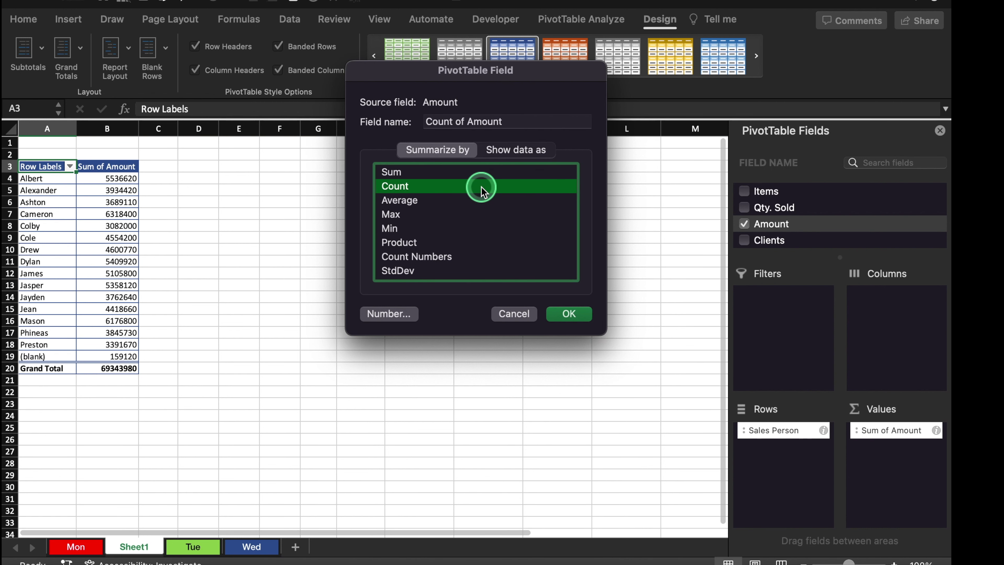
left_click(483, 201)
left_click(482, 216)
left_click(485, 228)
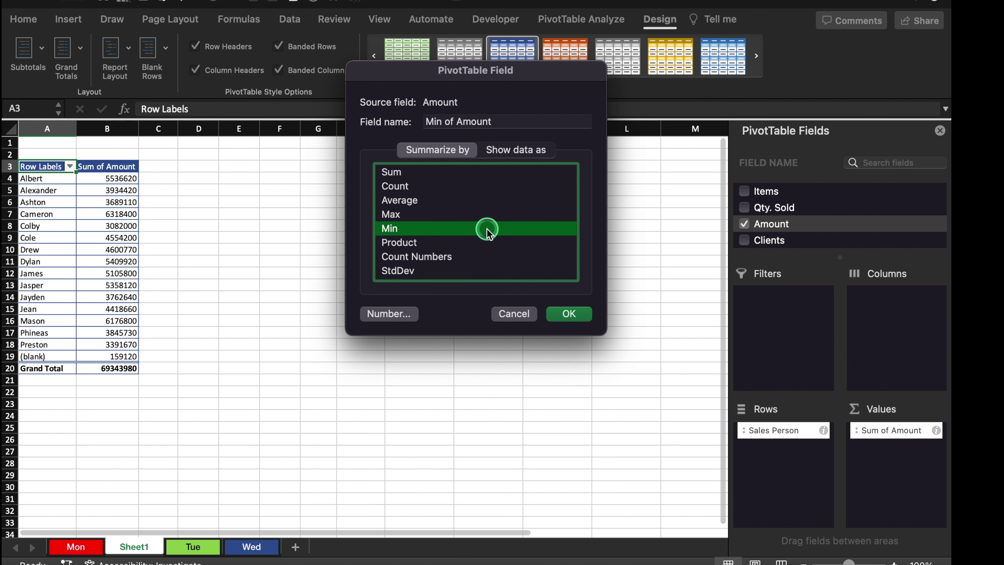
left_click(490, 242)
left_click(500, 255)
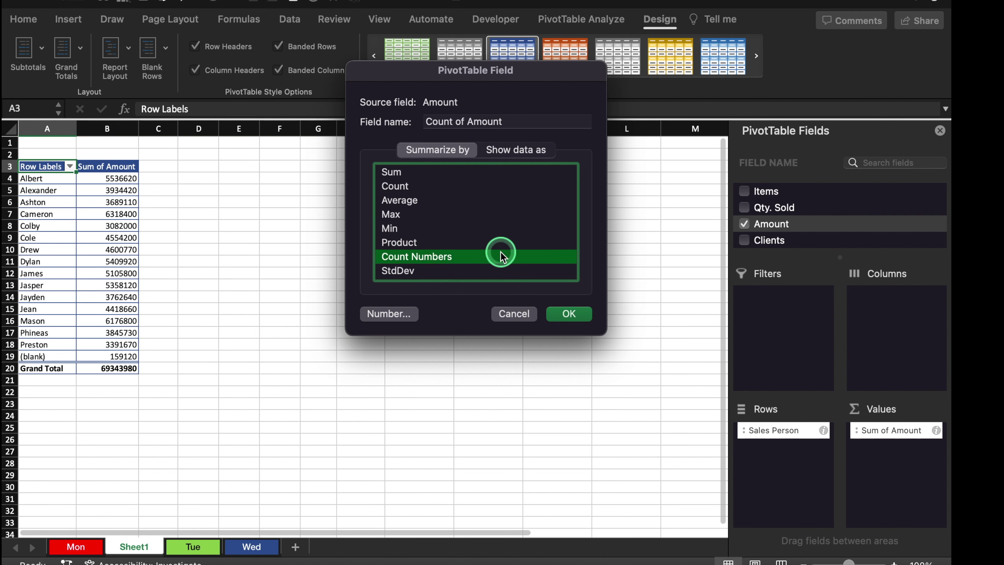
left_click(495, 187)
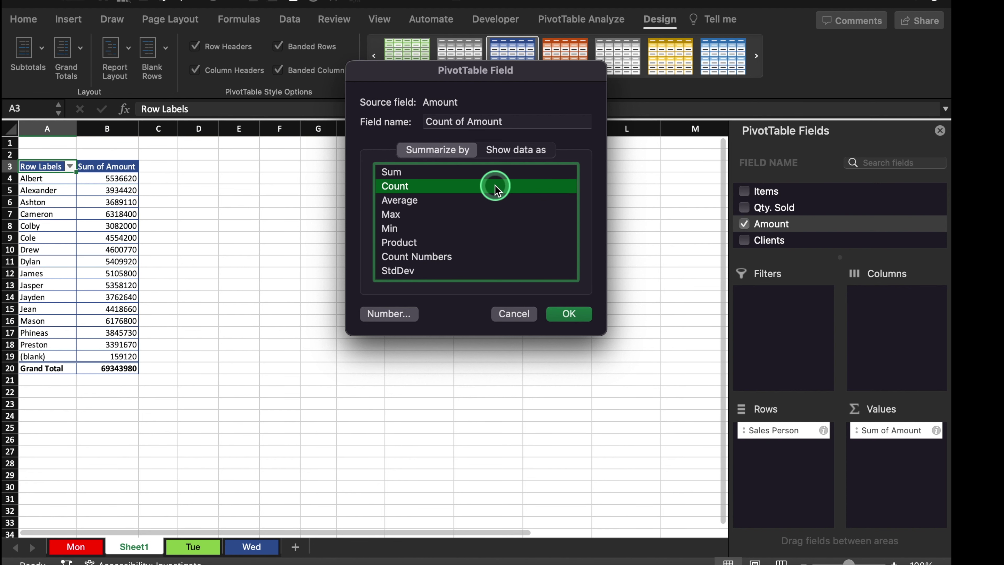
left_click(571, 312)
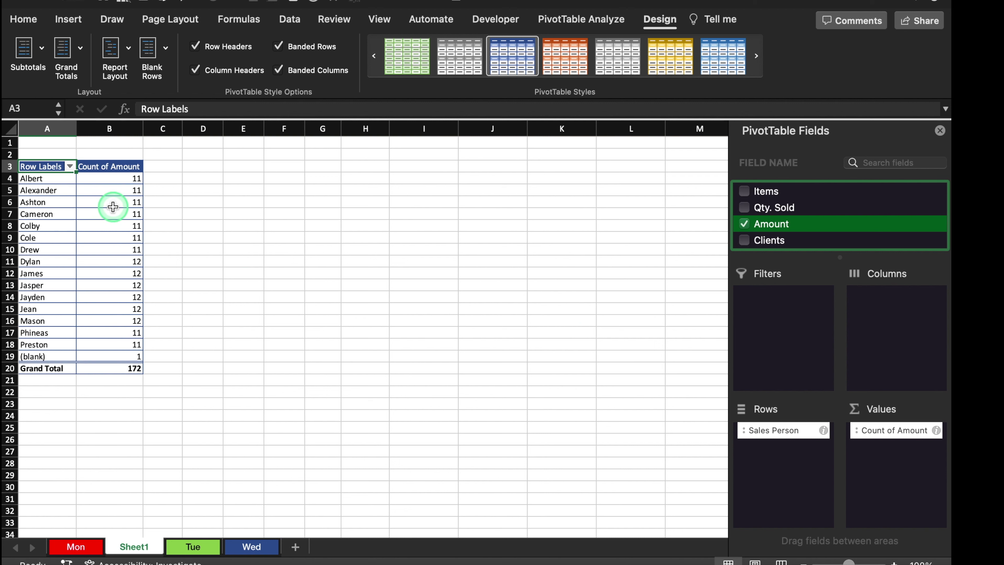
Add the Items field to the column labels and summarize the Amount value field by Sum.
left_click(855, 194)
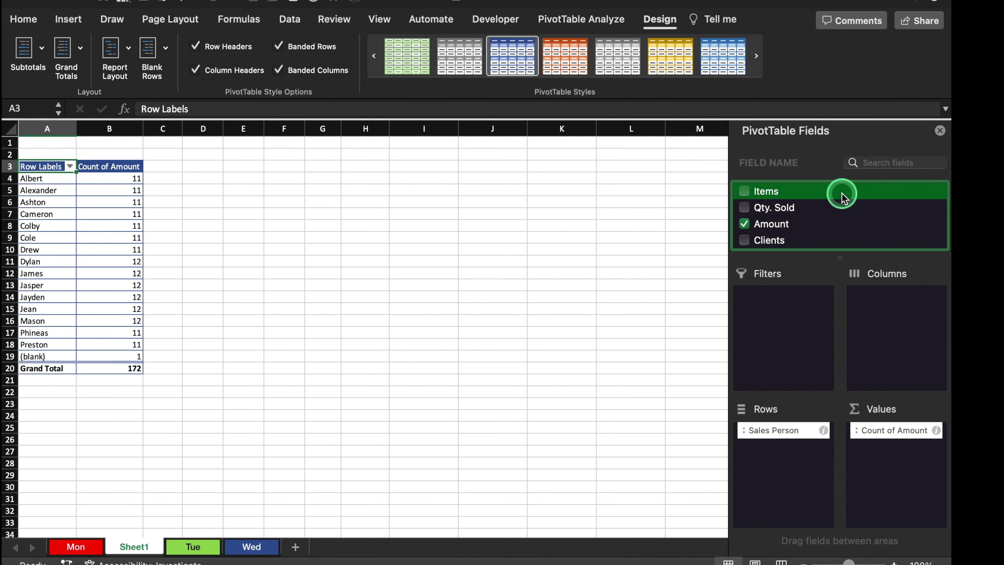
left_click_drag(842, 193, 901, 322)
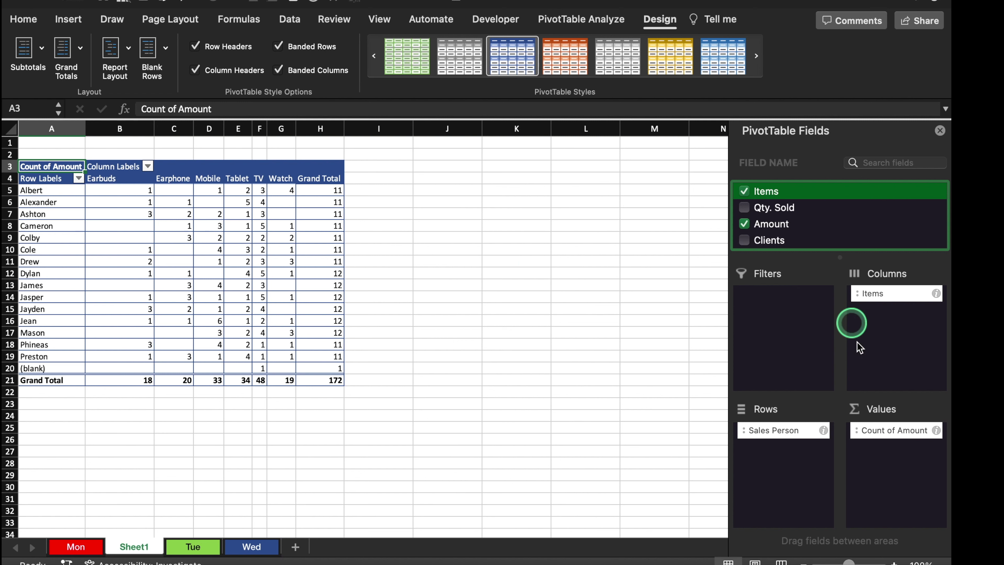
left_click_drag(864, 435, 863, 435)
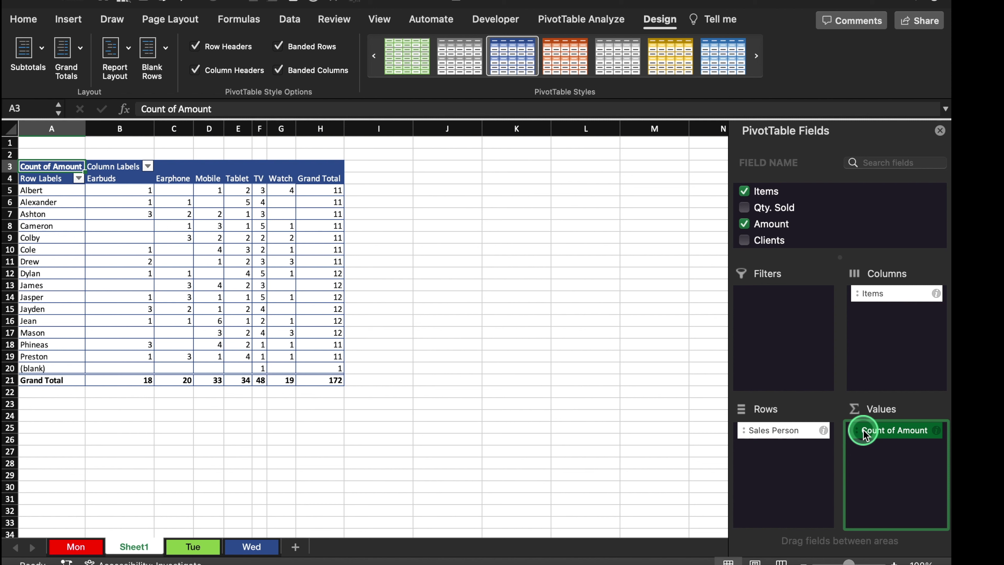
left_click(864, 435)
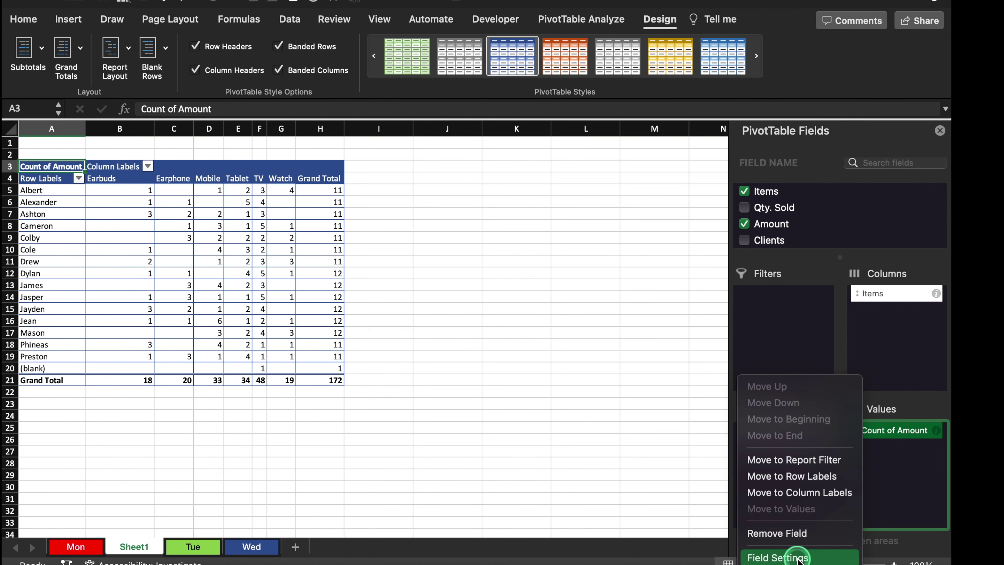
left_click(798, 555)
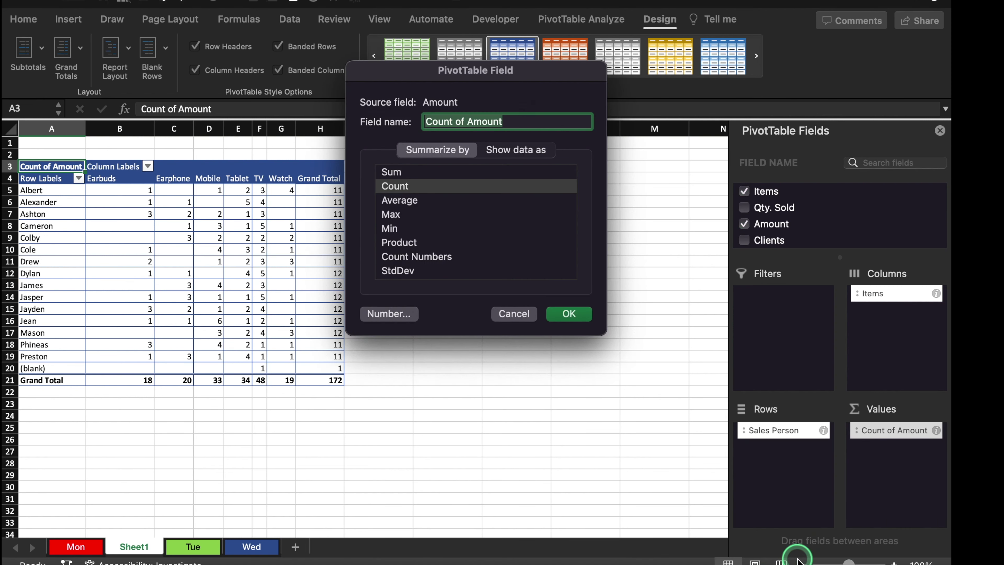
left_click(461, 174)
left_click(577, 315)
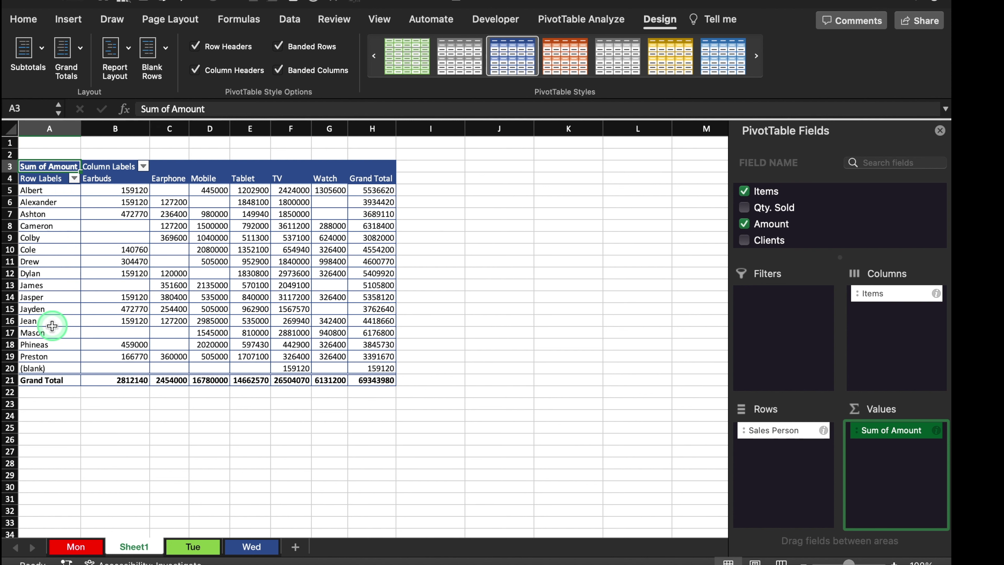
Remove the Items, Sum of Amount and Sales Person fields from the PivotTable layout.
left_click_drag(903, 293, 874, 225)
left_click_drag(907, 433, 868, 223)
left_click_drag(802, 433, 806, 222)
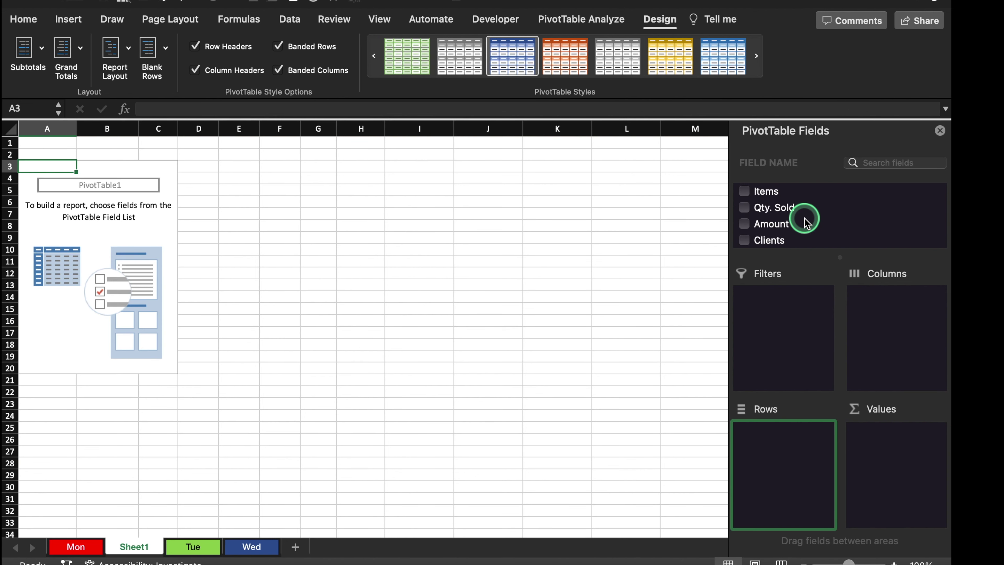
Add Sales Person and, beneath it, Region to the PivotTable's rows, and add Amount to its values.
left_click_drag(805, 222, 792, 451)
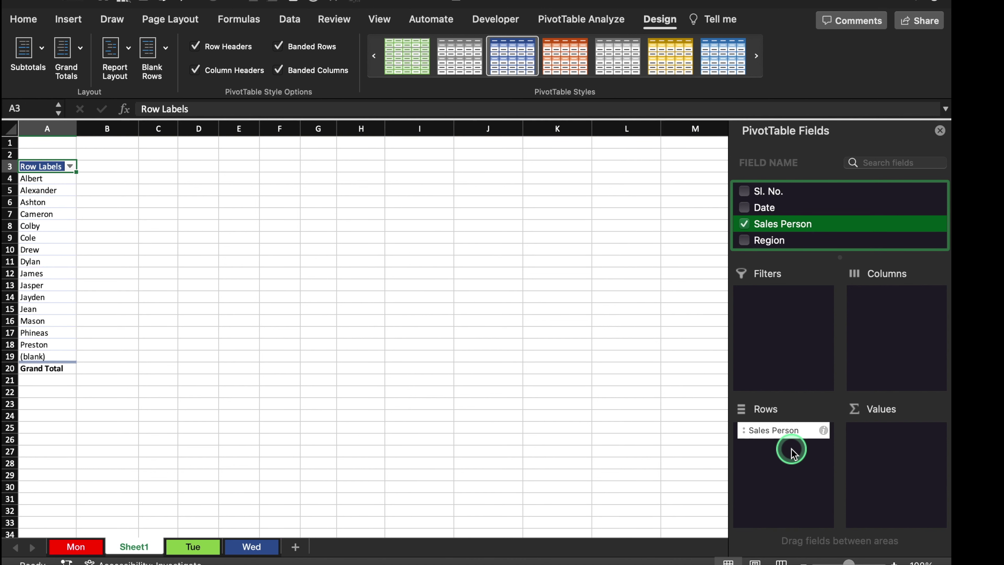
left_click(806, 240)
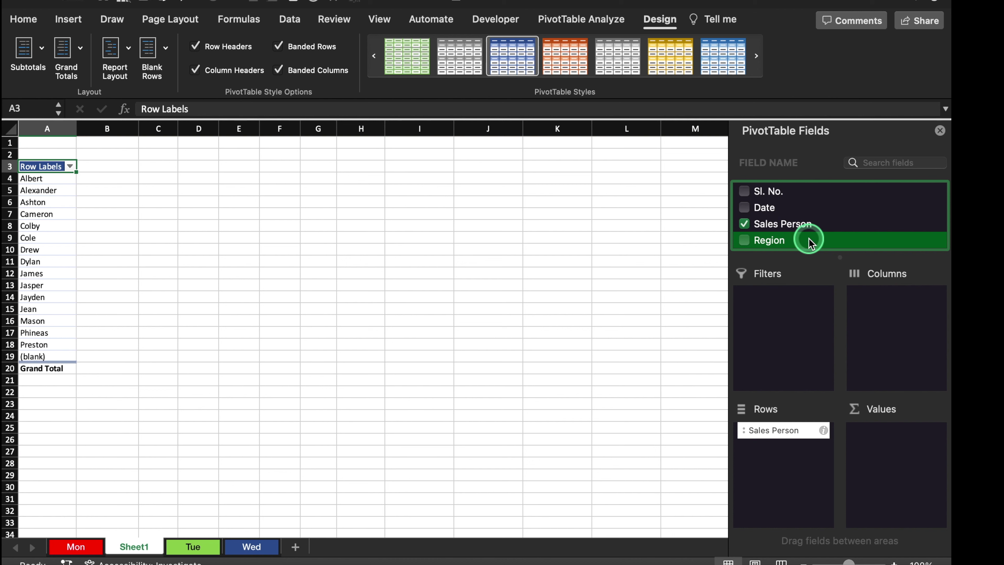
left_click_drag(809, 238, 800, 465)
left_click(843, 240)
scroll(843, 240, "down", 4)
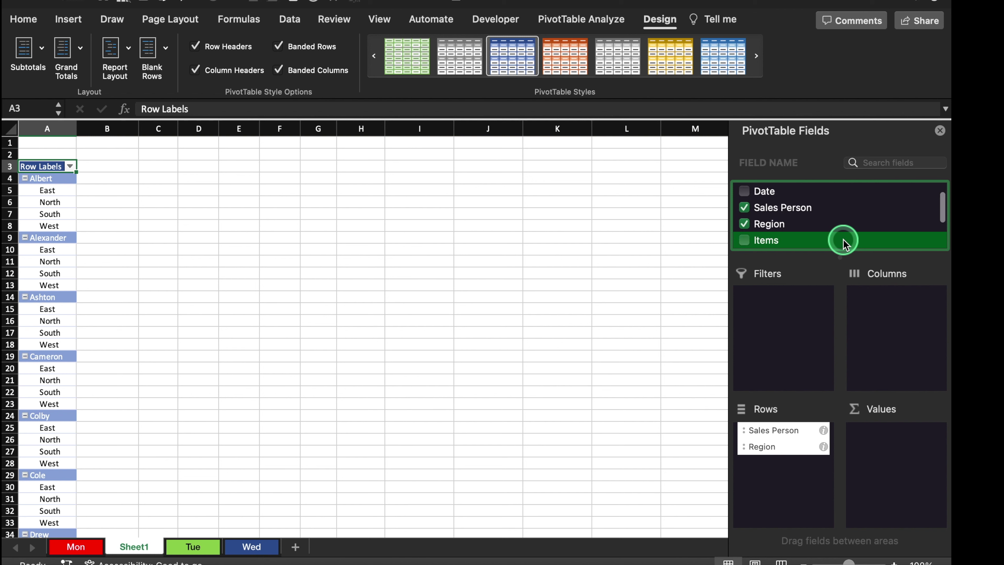
left_click_drag(826, 226, 892, 449)
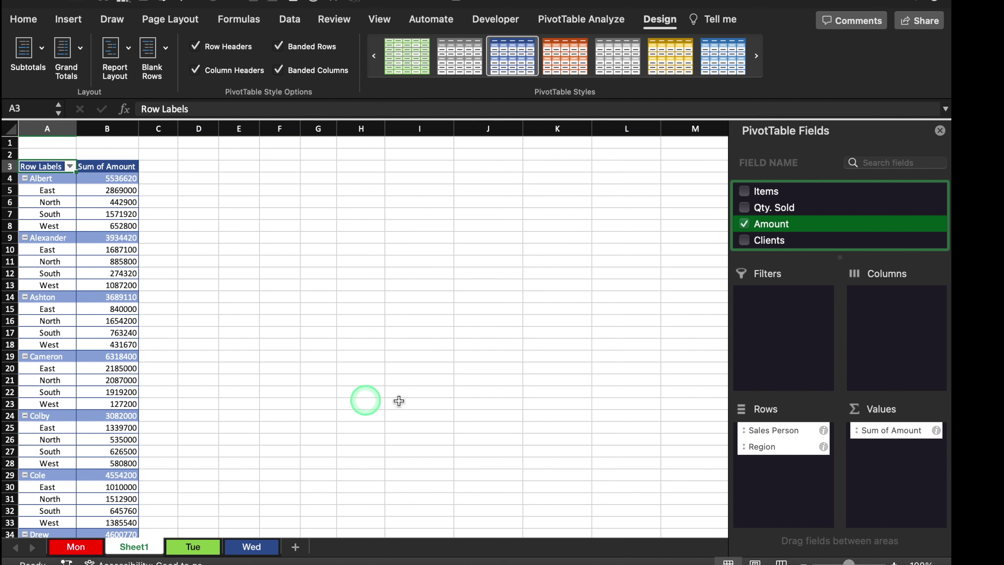
Move the Region field from the rows to the columns and from there to the report filters.
left_click_drag(767, 454, 898, 323)
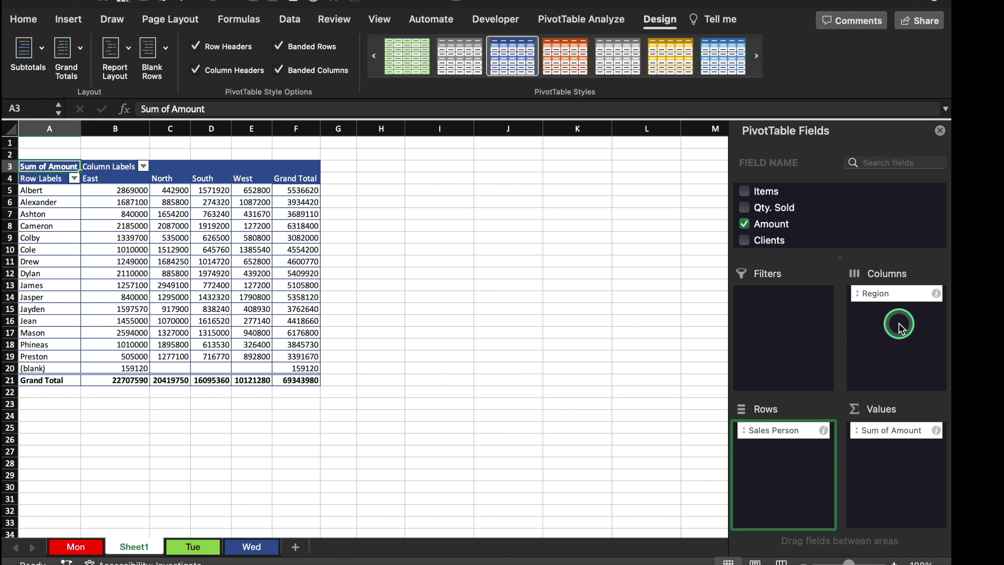
left_click(916, 296)
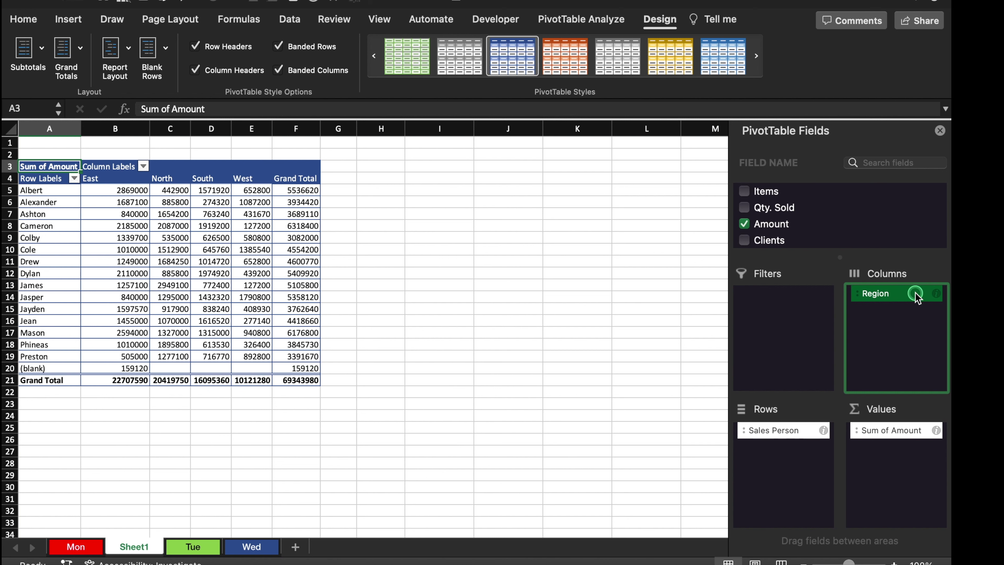
left_click_drag(917, 296, 783, 310)
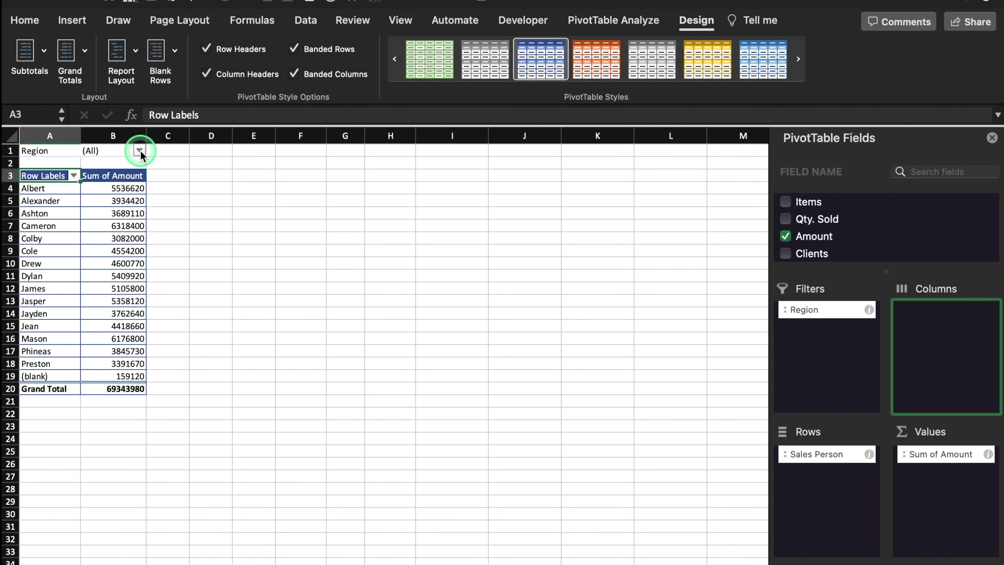
Filter the PivotTable to the East region only and move the Region filter window away from the table.
left_click(139, 150)
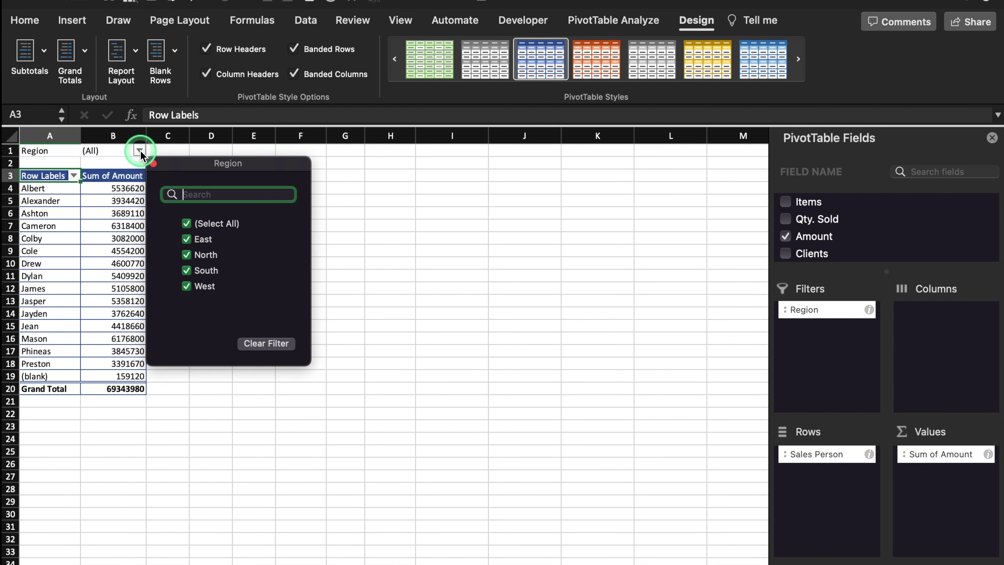
left_click(186, 223)
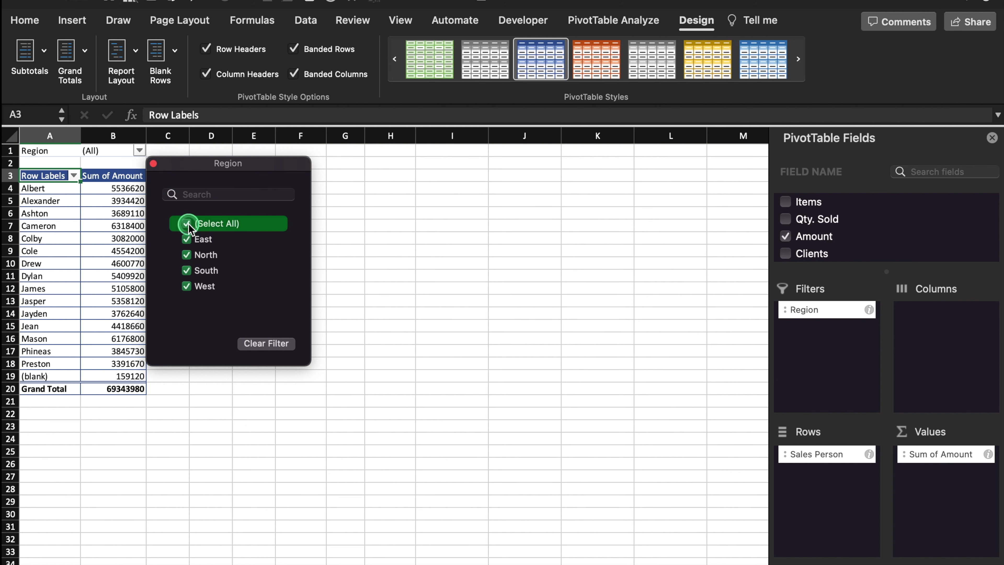
left_click(213, 239)
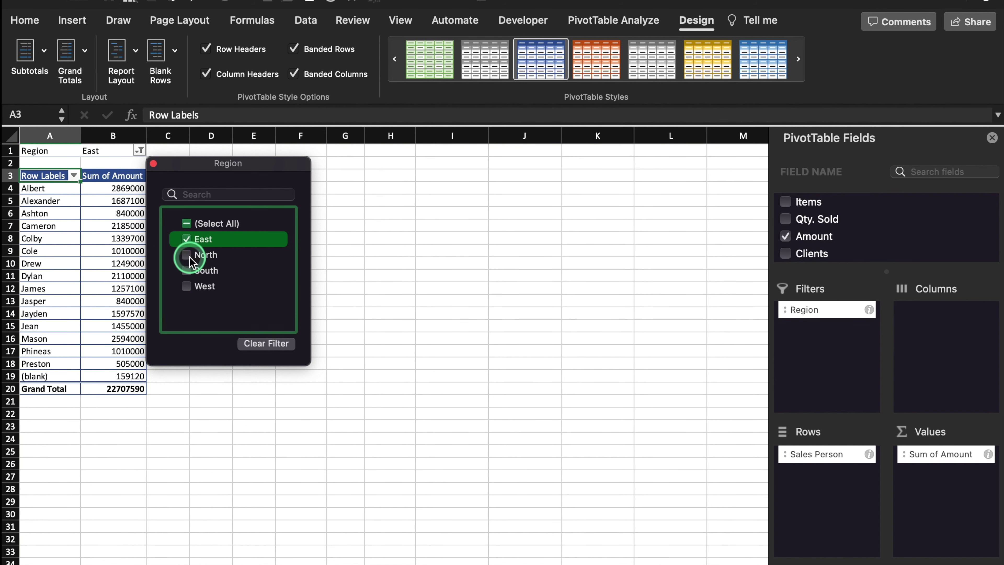
left_click_drag(183, 167, 407, 169)
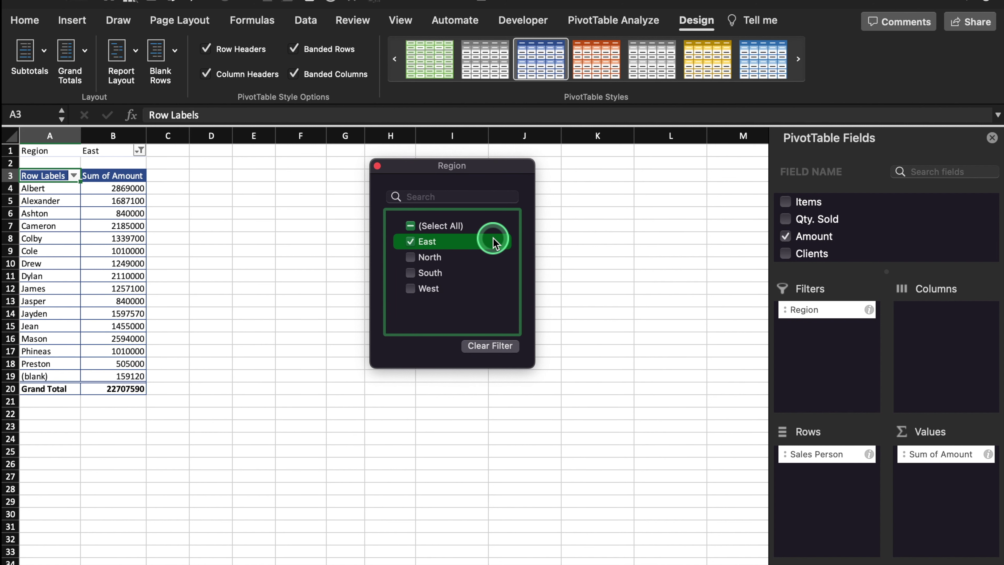
Switch the Region filter to North only and from that to South only.
left_click(411, 258)
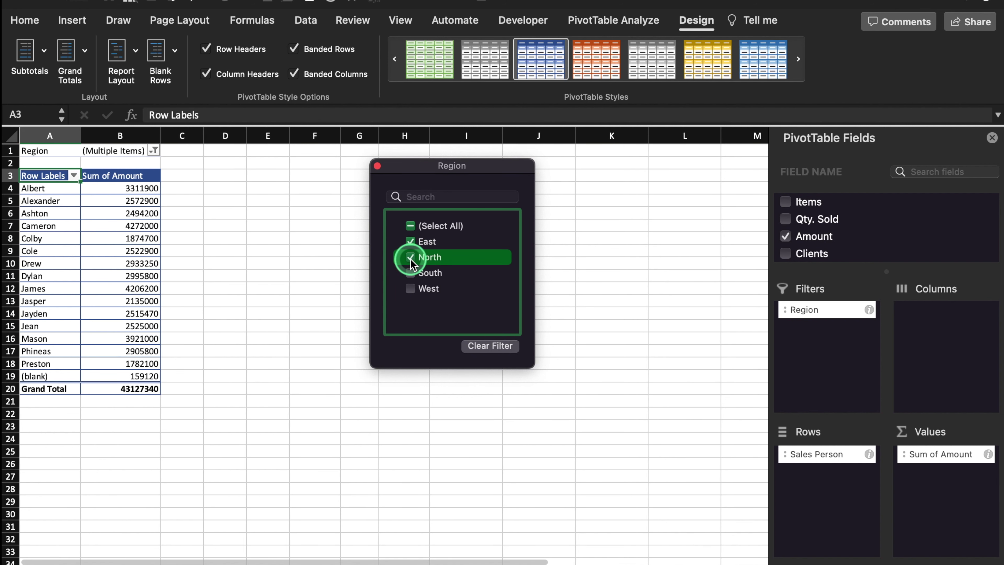
left_click(455, 241)
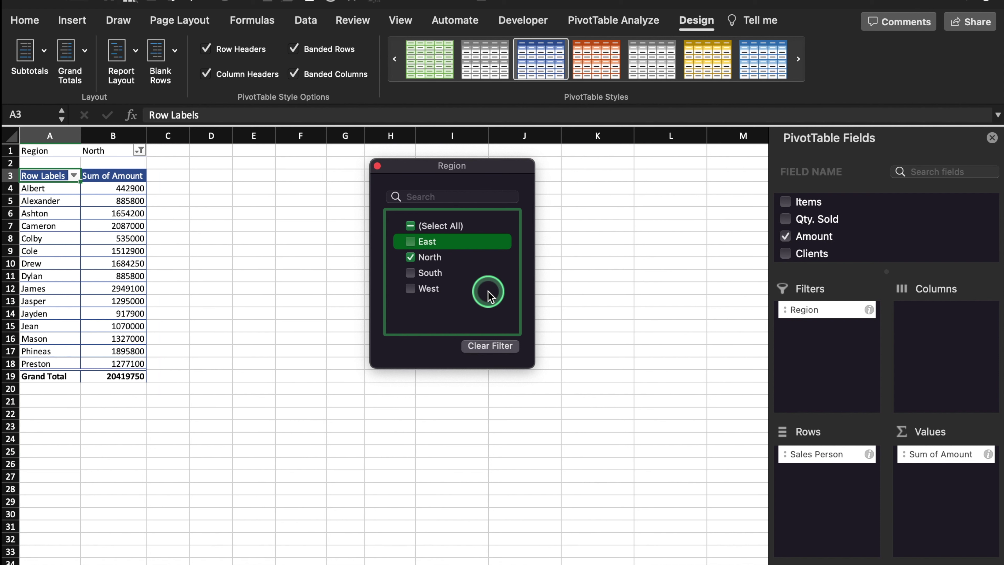
left_click(411, 257)
left_click(411, 273)
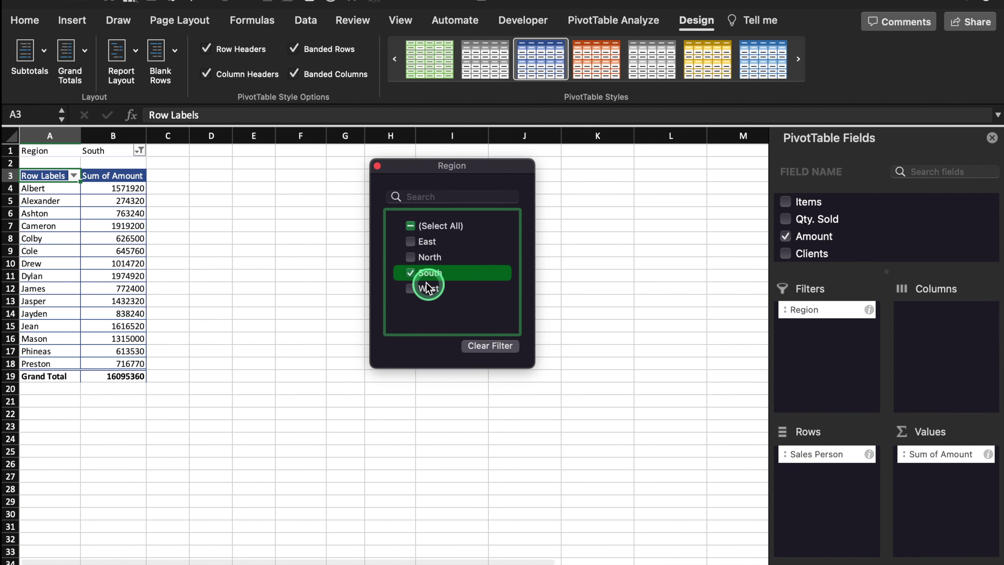
Switch the Region filter to West only, add South to it and close the filter window.
left_click(411, 273)
left_click(411, 288)
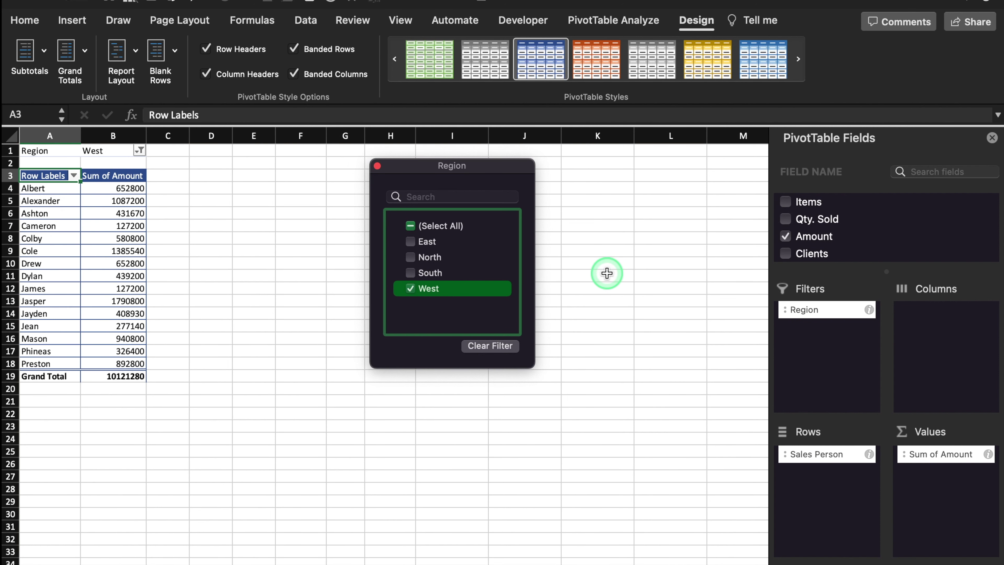
left_click(411, 273)
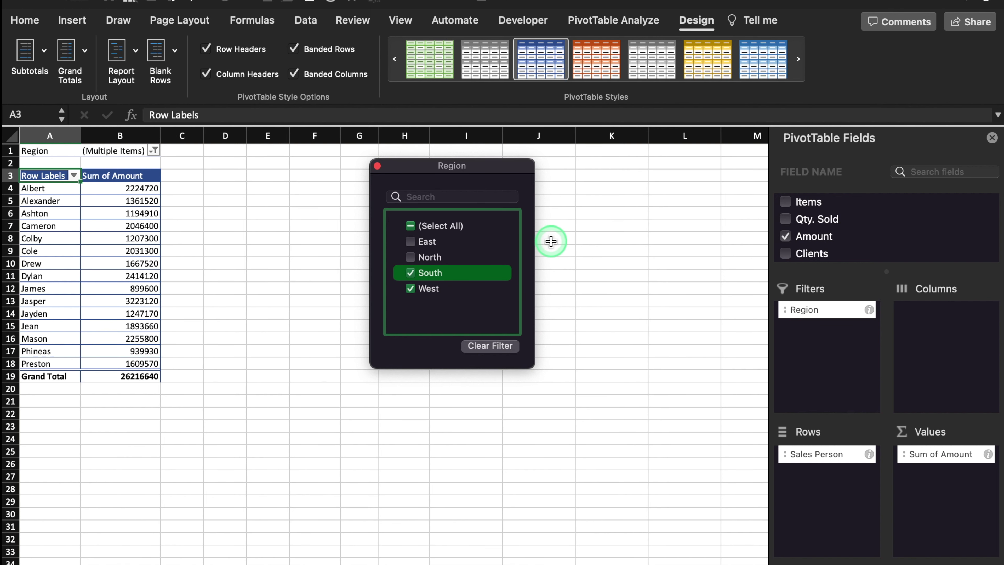
left_click(377, 165)
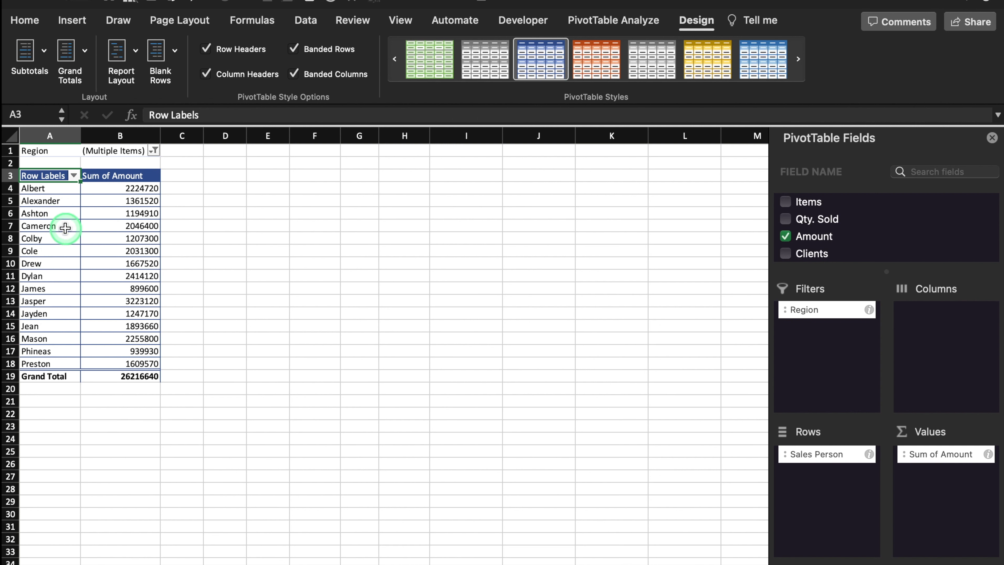
Sort the sales person row labels from Z to A and undo that sort.
left_click(54, 190)
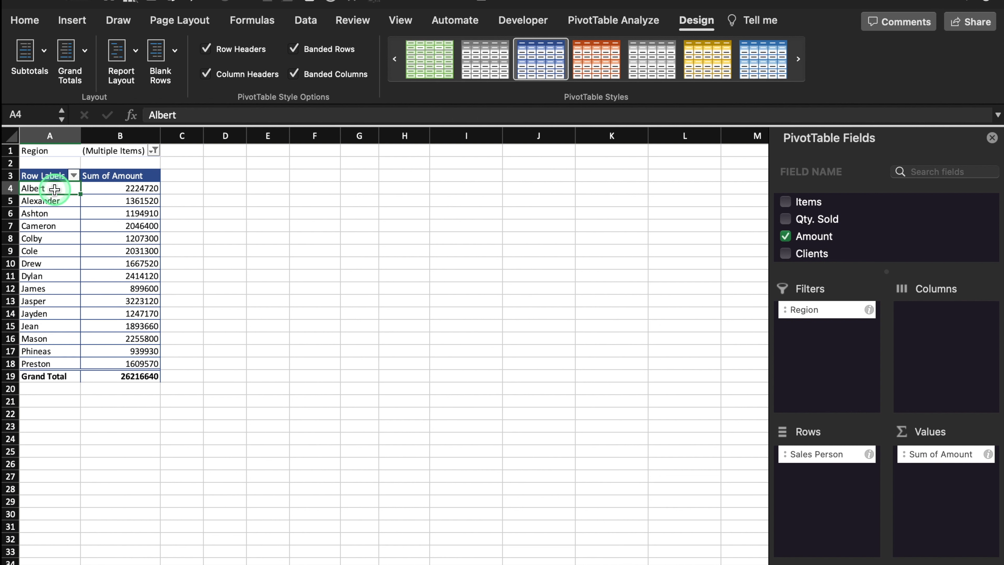
right_click(54, 190)
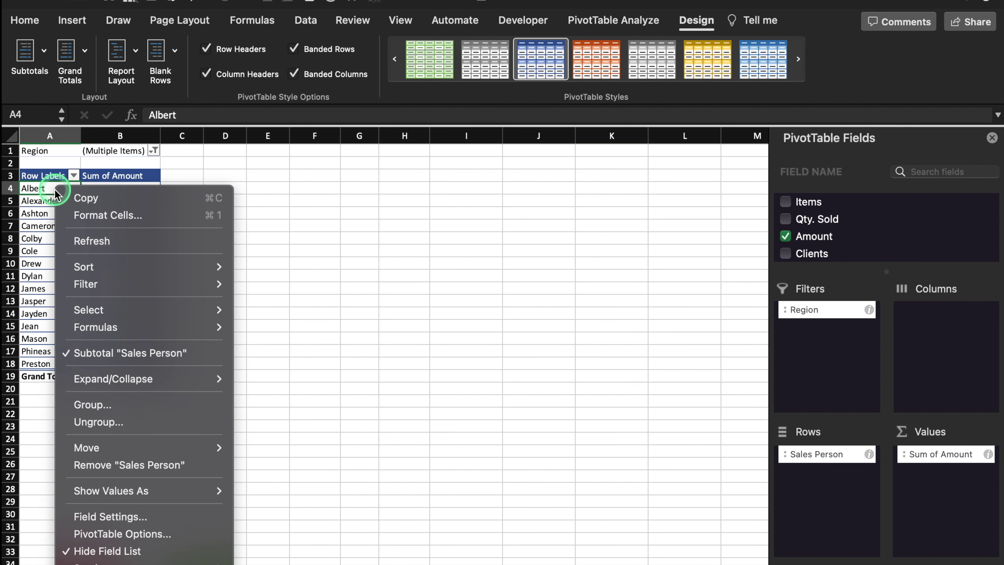
mouse_move(176, 268)
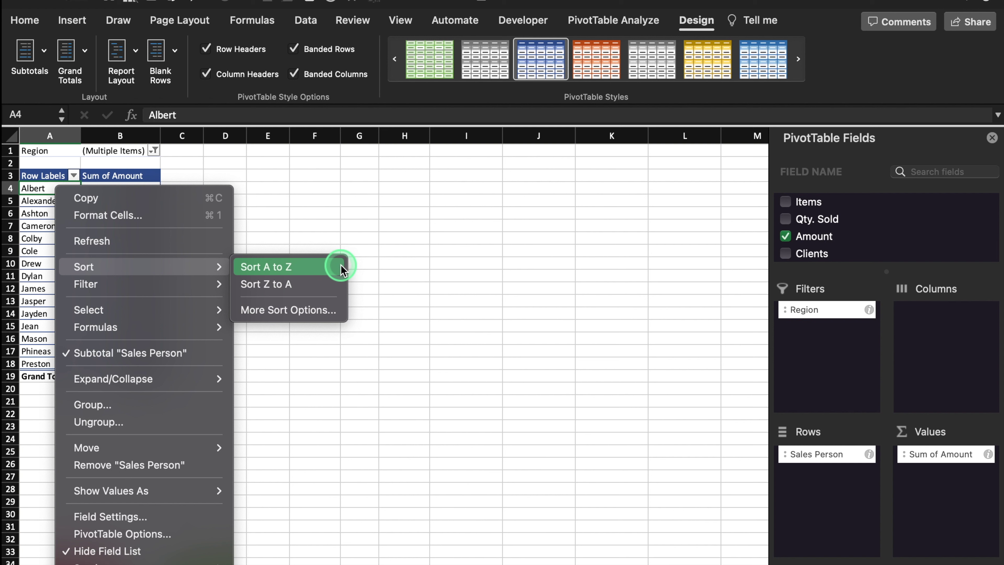
left_click(340, 283)
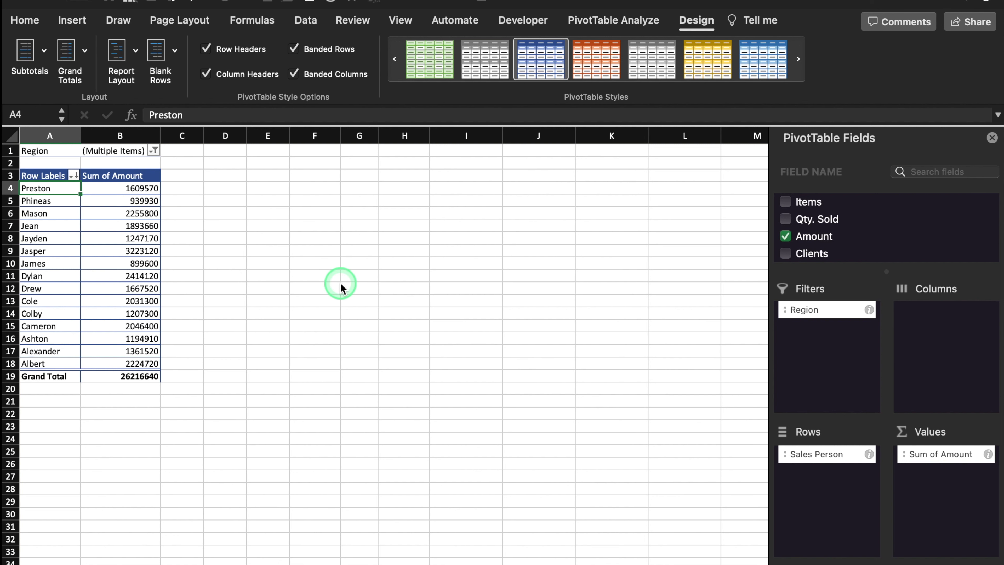
key("super+z")
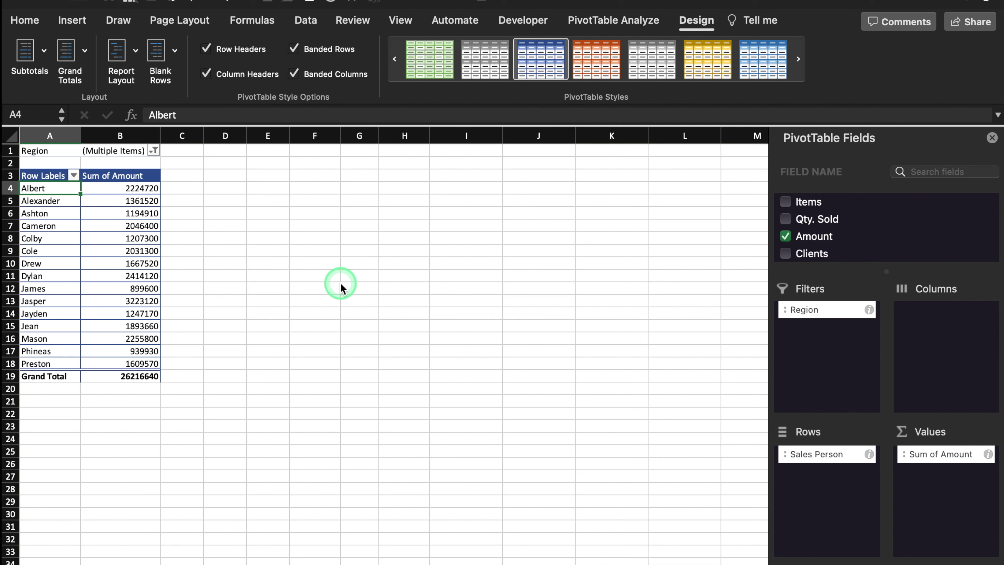
Add the Items field to the PivotTable's report filters below Region.
left_click(842, 447)
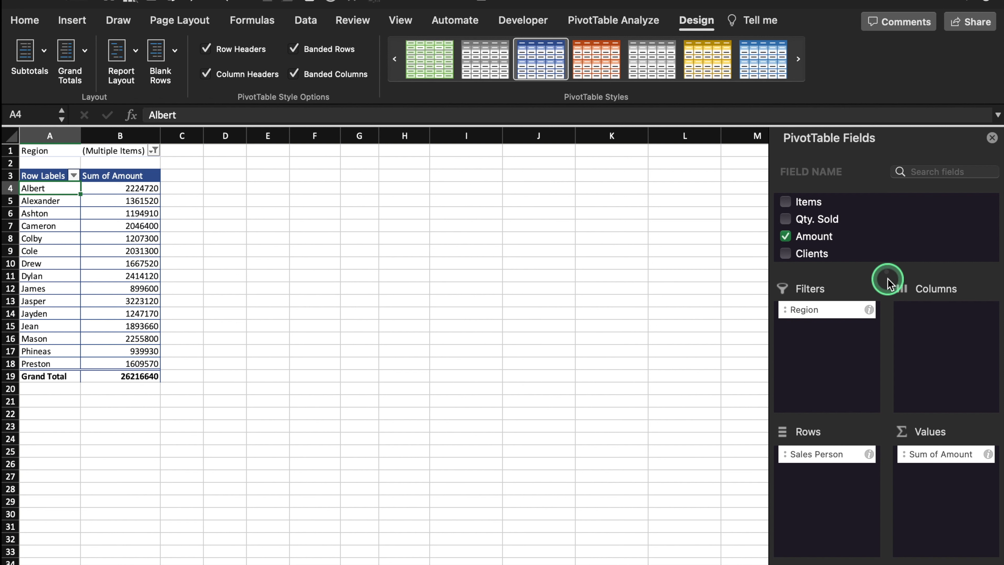
left_click(831, 203)
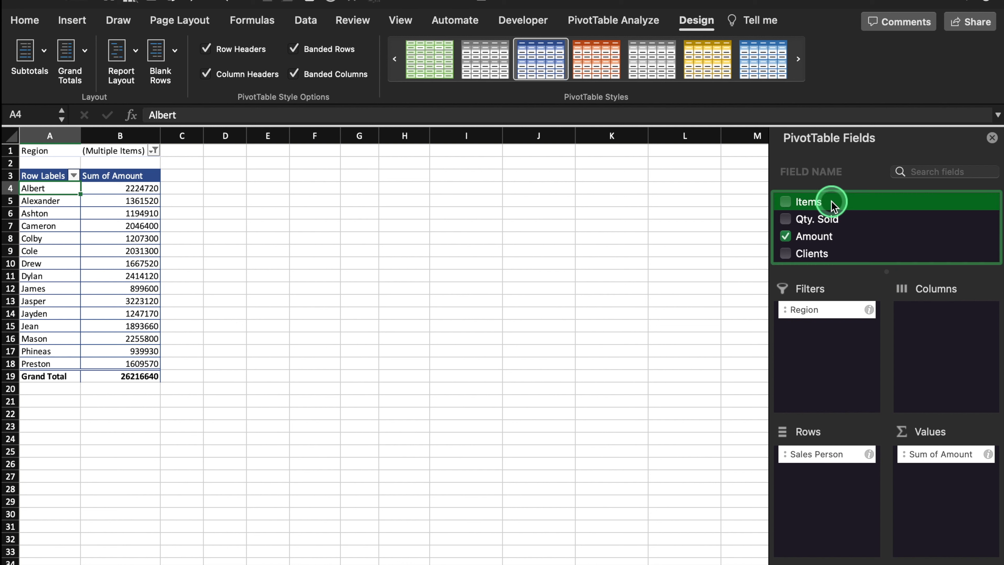
left_click_drag(831, 200, 829, 336)
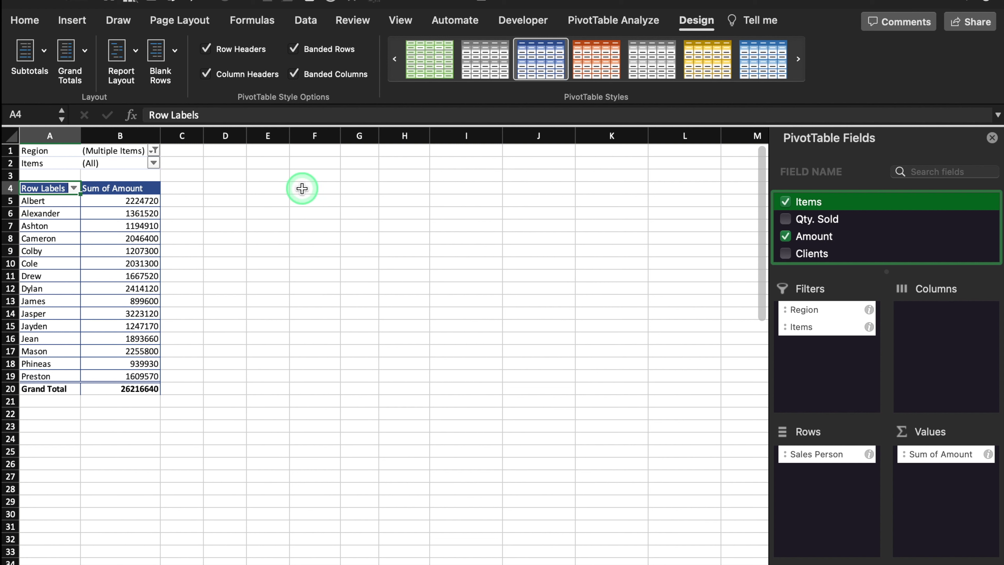
Filter the PivotTable to Earbuds only, with the Items filter window moved away from the table.
left_click(153, 163)
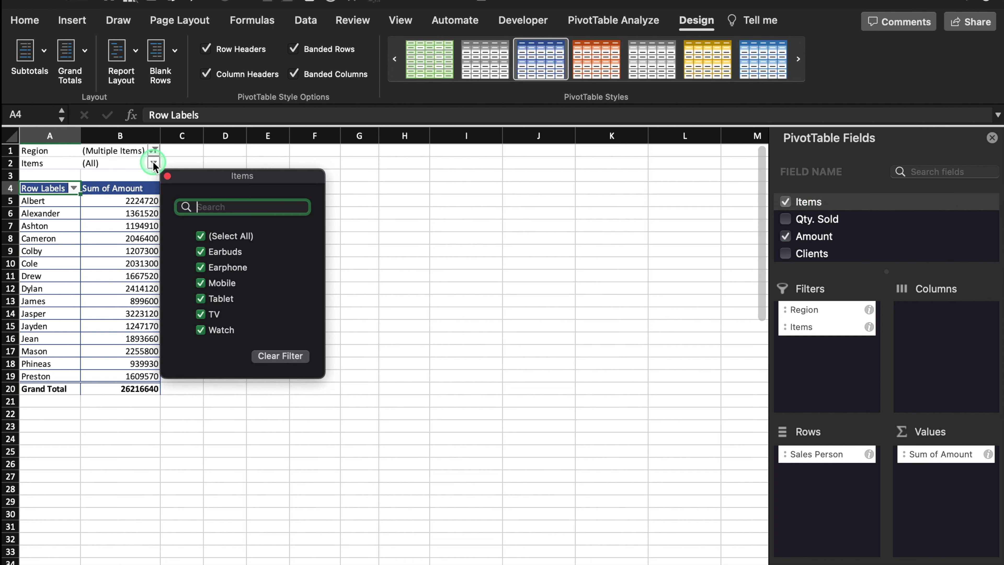
left_click_drag(236, 177, 444, 182)
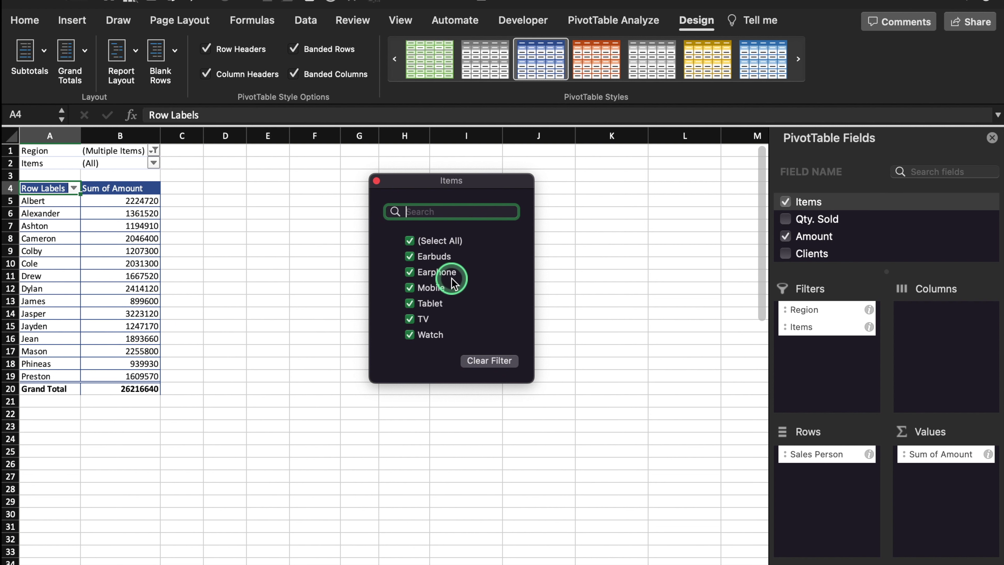
left_click(409, 240)
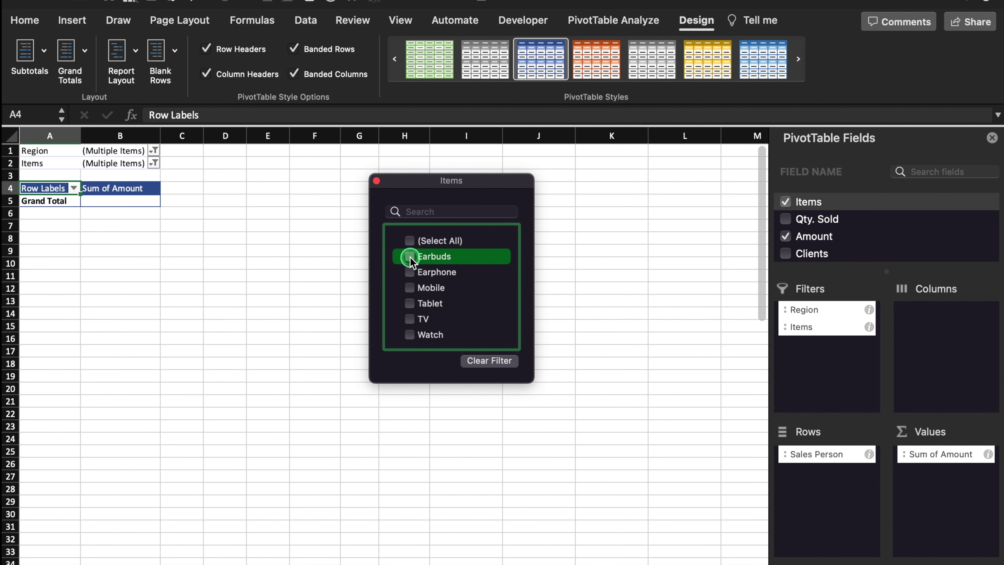
left_click(411, 257)
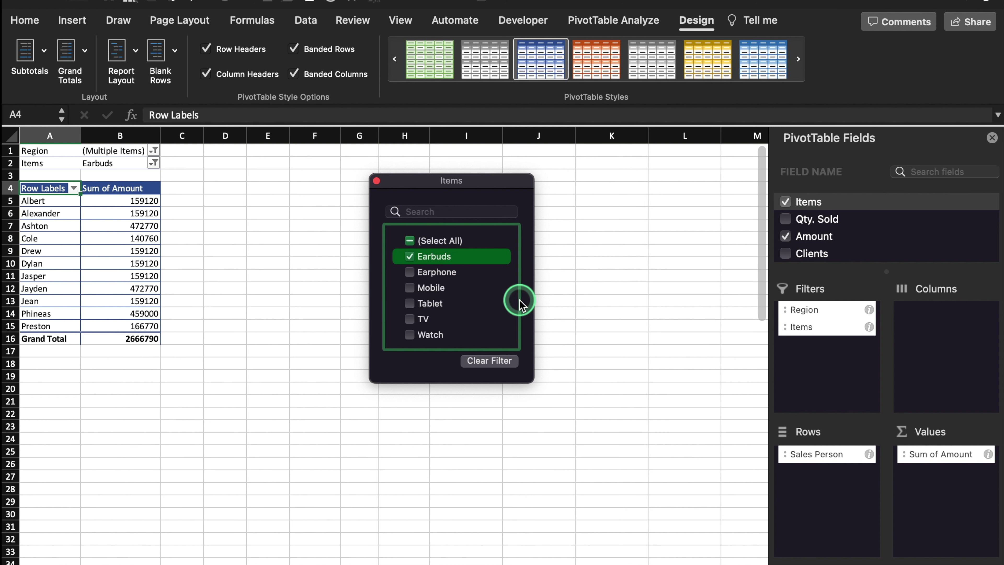
Switch the Region filter to East only, with its filter window moved clear of the table.
left_click(153, 152)
left_click_drag(232, 161, 467, 157)
left_click(435, 218)
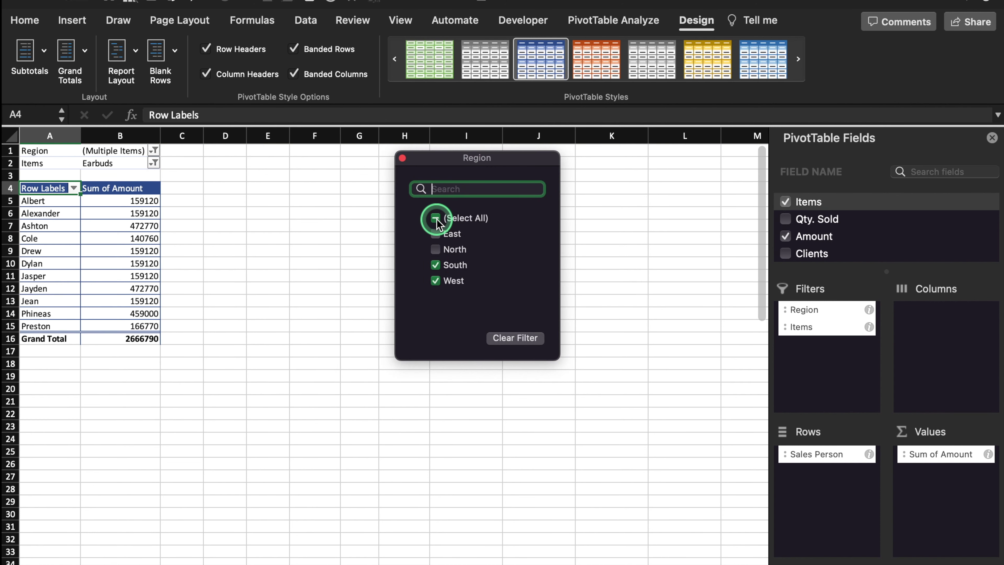
left_click(436, 218)
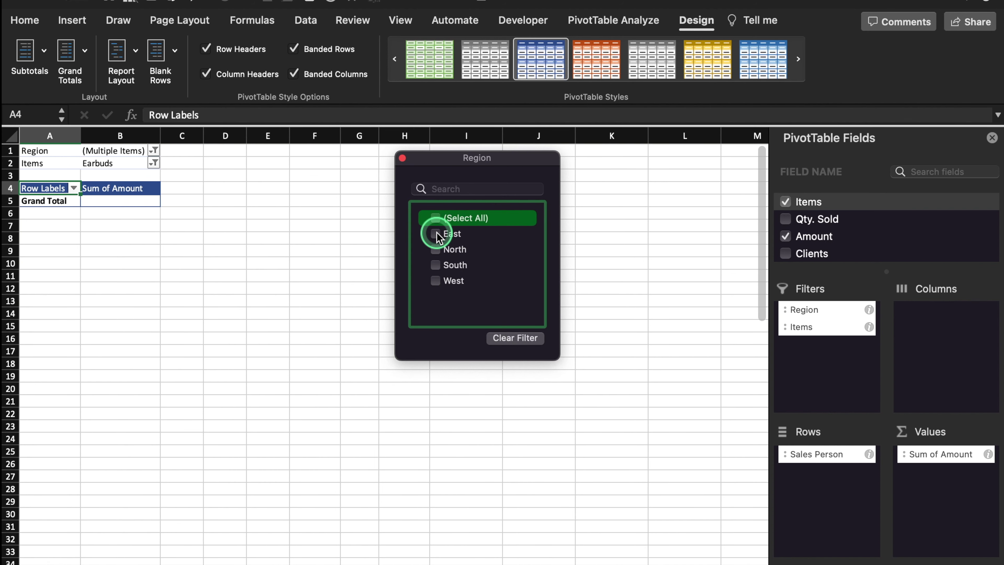
left_click(437, 234)
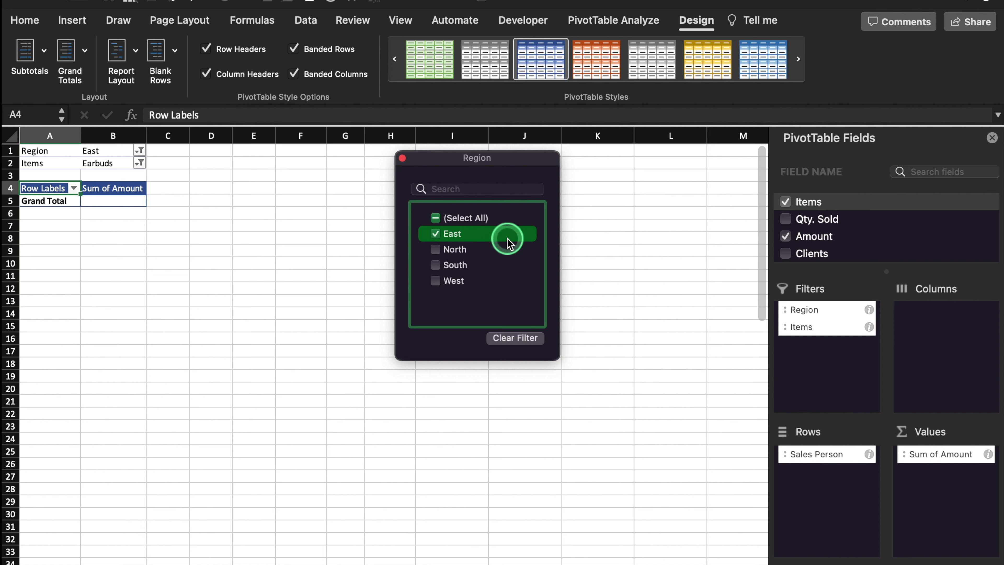
Exclude East from the Region filter and include North, South and West instead.
left_click(435, 234)
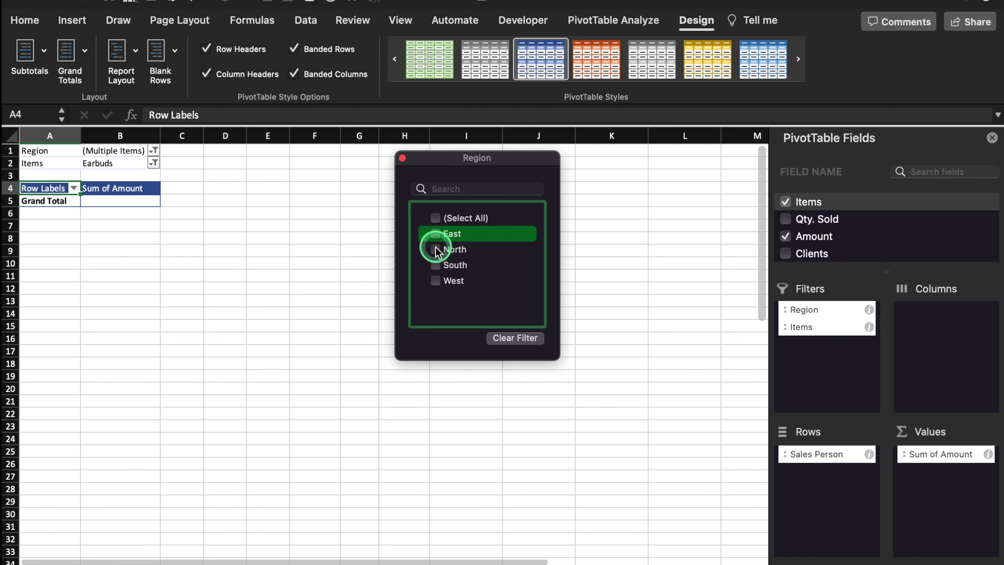
left_click(436, 249)
left_click(436, 265)
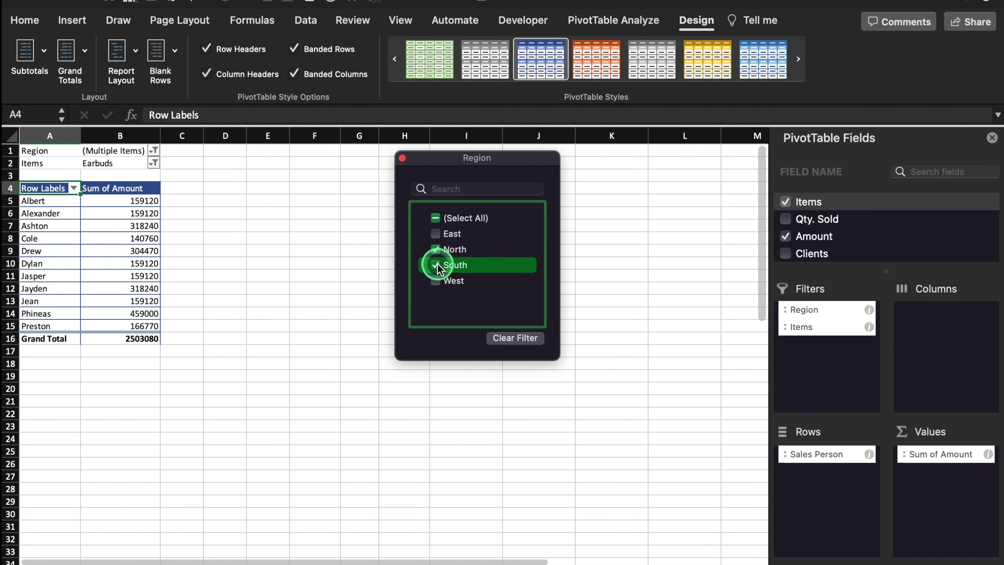
left_click(437, 281)
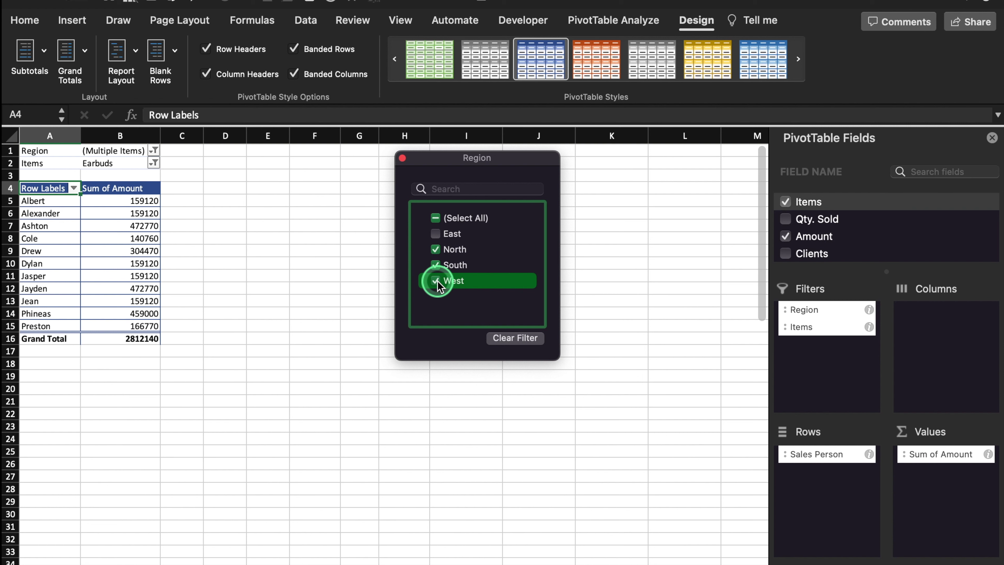
Add the Date field to the report filters below Items.
left_click(817, 252)
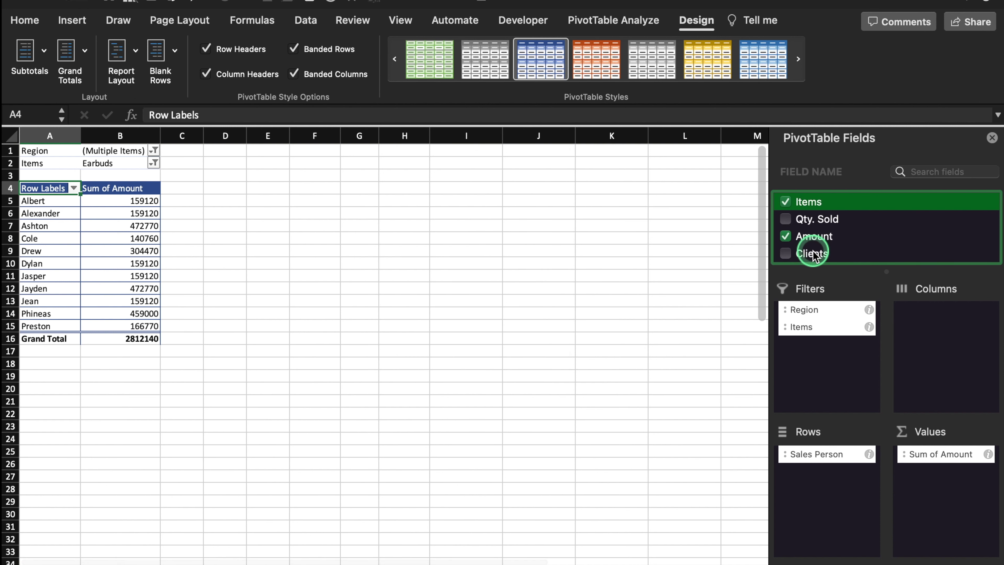
scroll(827, 246, "up", 3)
left_click_drag(843, 202, 829, 376)
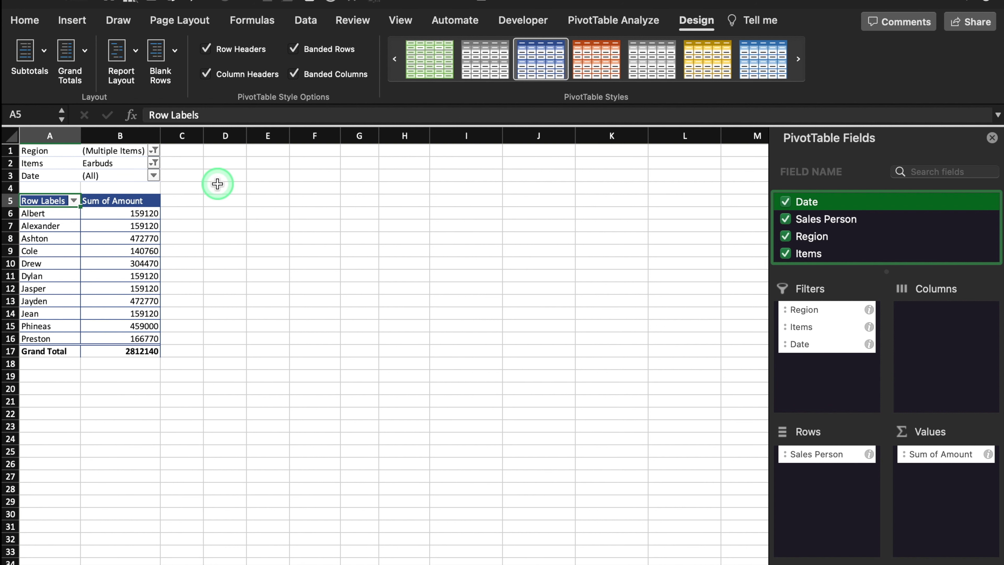
Filter the Date field to the months Jan through Jun and close its filter window.
left_click(153, 176)
left_click(201, 249)
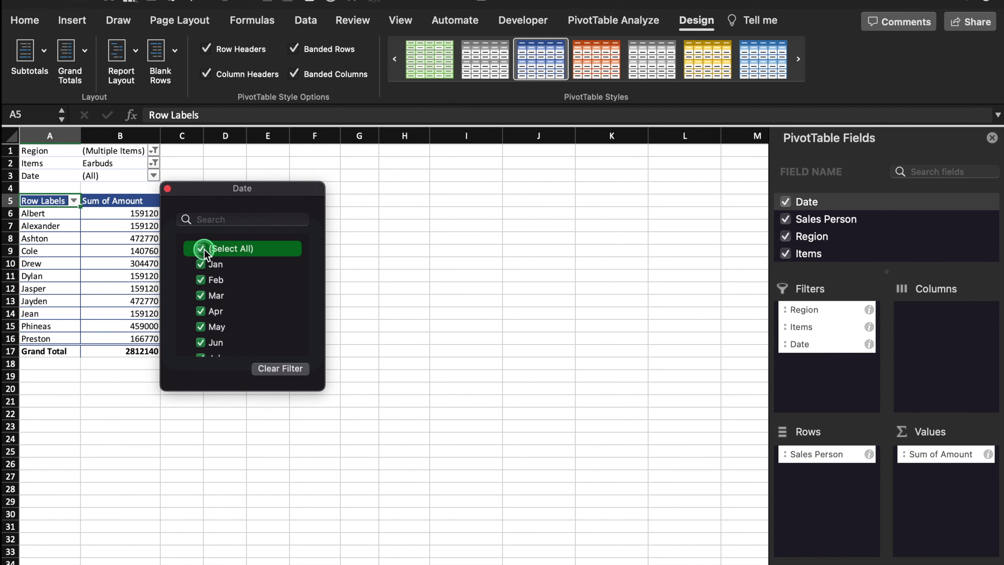
left_click_drag(259, 191, 495, 191)
left_click(435, 265)
left_click(438, 281)
left_click(438, 295)
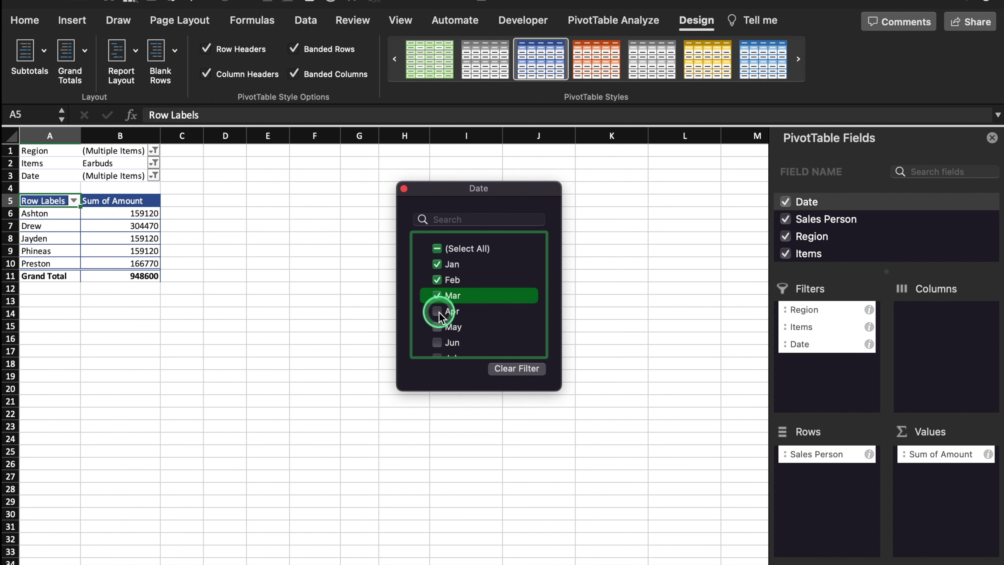
left_click(437, 311)
left_click(438, 327)
left_click(436, 343)
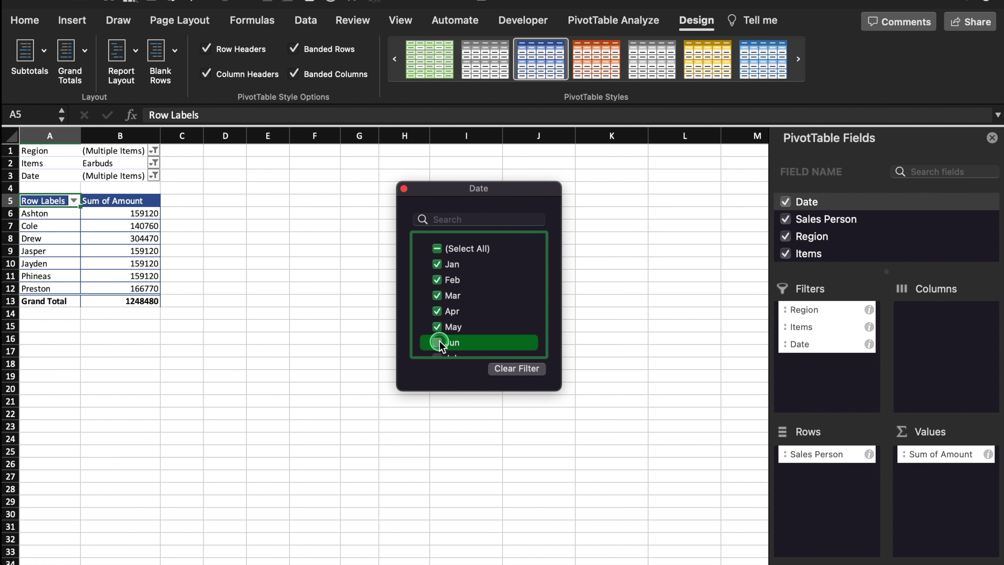
left_click(404, 189)
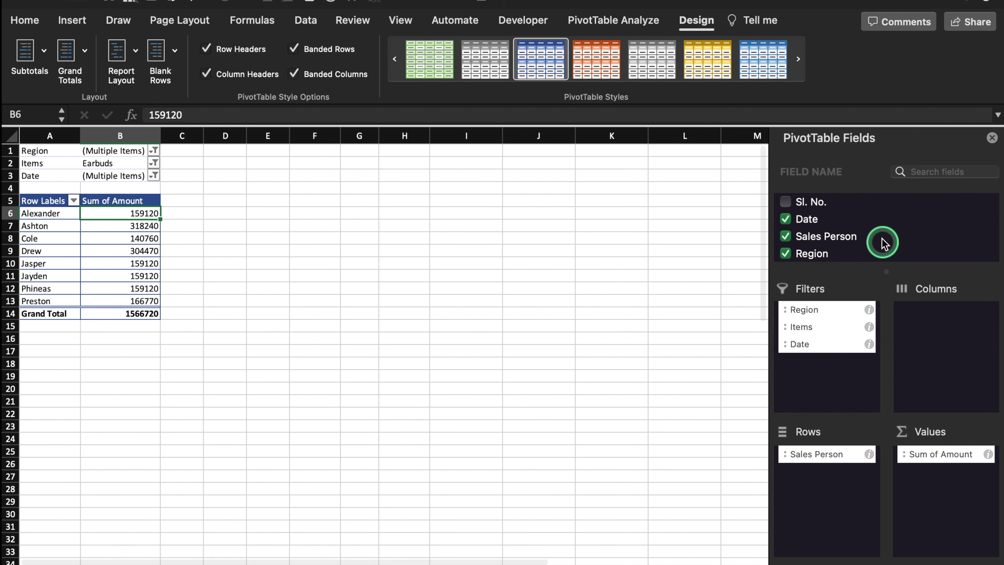
Add Amount to the values a second time and show the second sum as % of Column Total.
scroll(882, 233, "down", 3)
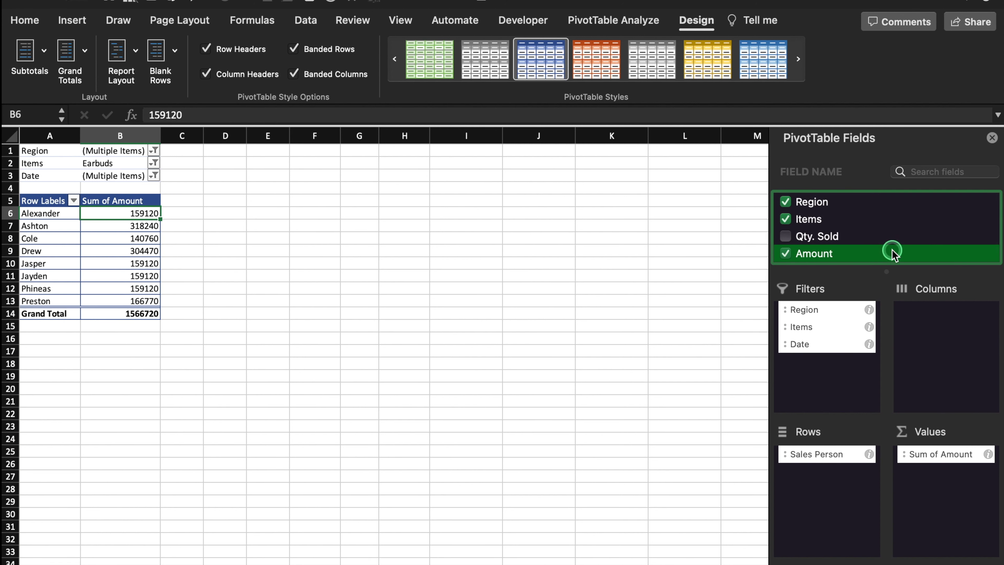
left_click_drag(893, 249, 948, 492)
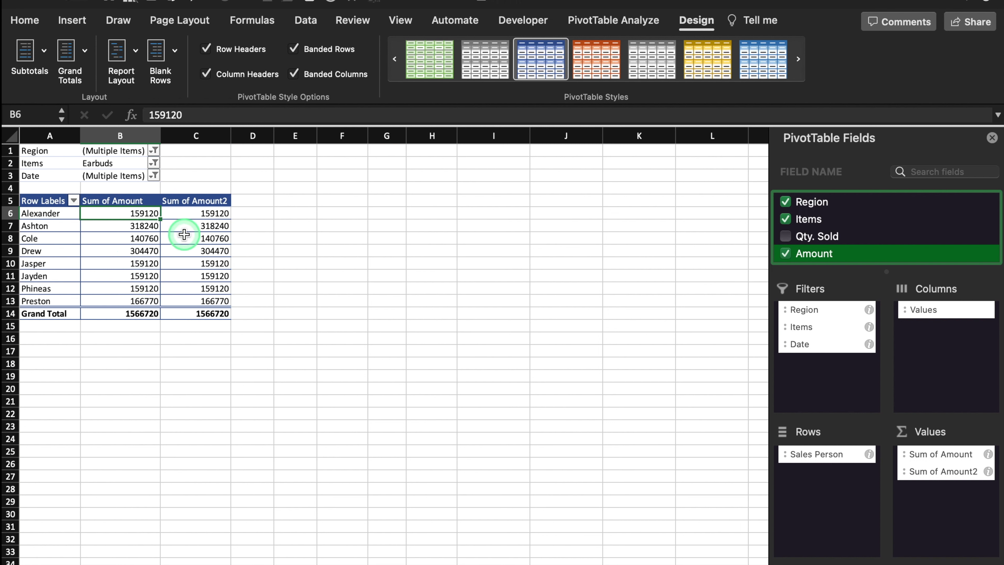
left_click(190, 215)
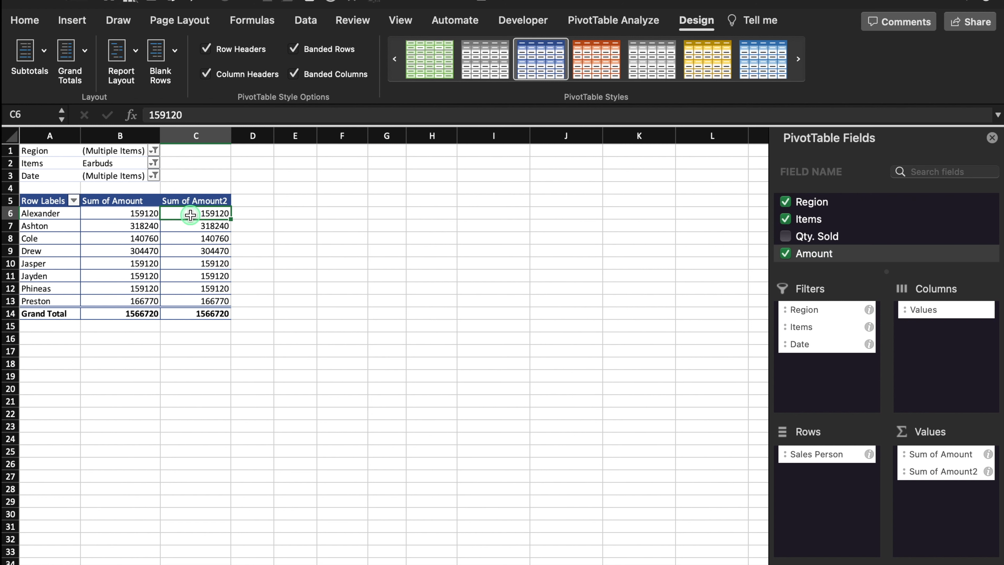
right_click(190, 214)
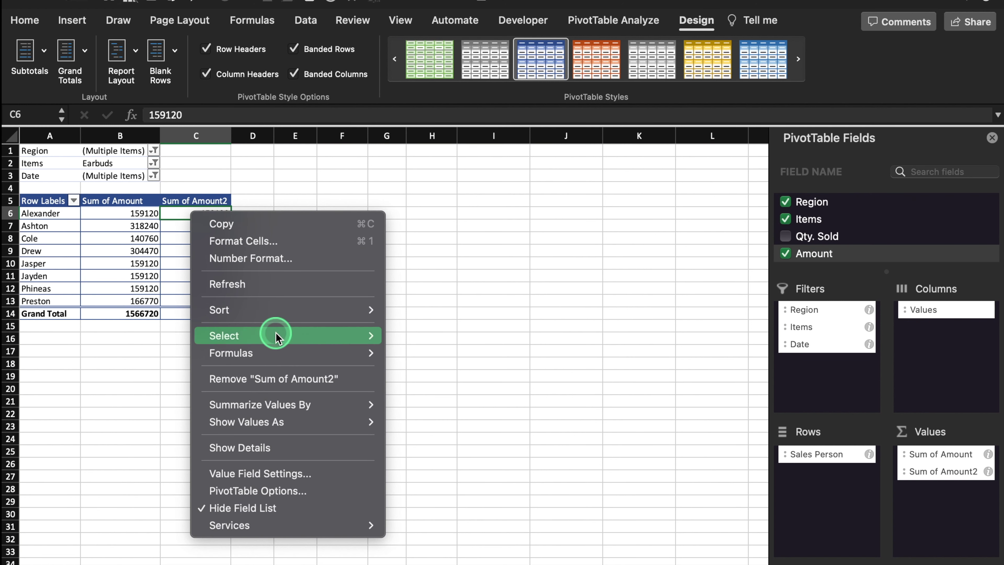
mouse_move(287, 404)
mouse_move(337, 426)
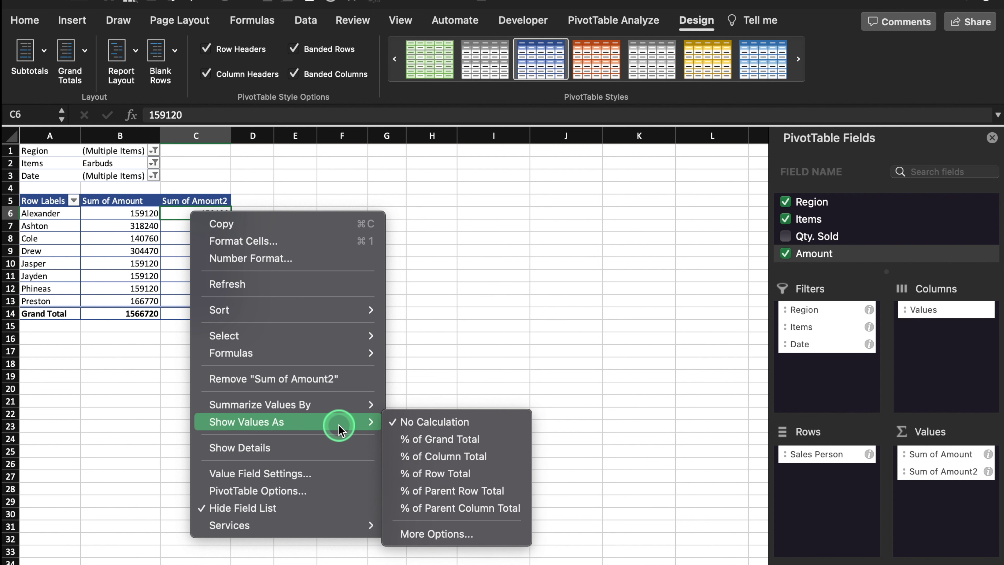
left_click(481, 459)
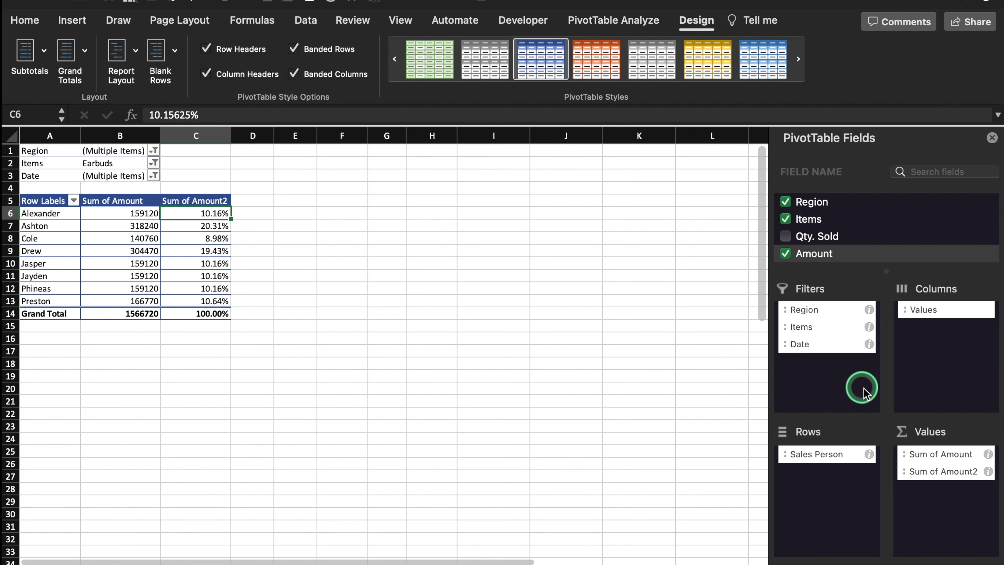
Remove Sales Person, the three report filters and the second Amount sum, leaving only Sum of Amount in the PivotTable.
left_click_drag(836, 454, 854, 221)
left_click_drag(822, 313, 836, 218)
left_click_drag(802, 327, 796, 246)
left_click_drag(825, 310, 837, 249)
left_click_drag(942, 309, 940, 471)
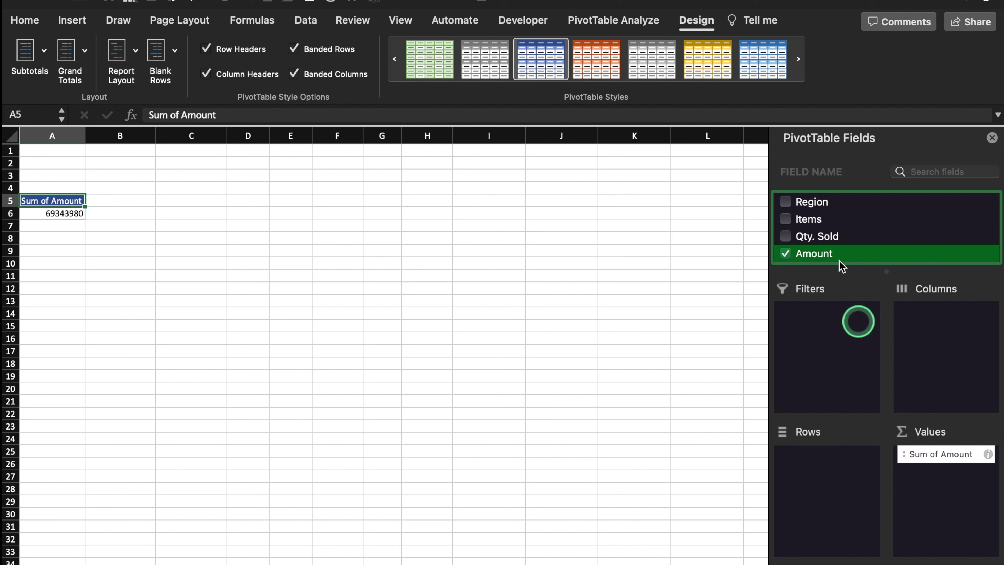
Place Sales Person in the rows and Items in the columns of the PivotTable.
scroll(834, 219, "up", 2)
left_click_drag(833, 220, 823, 467)
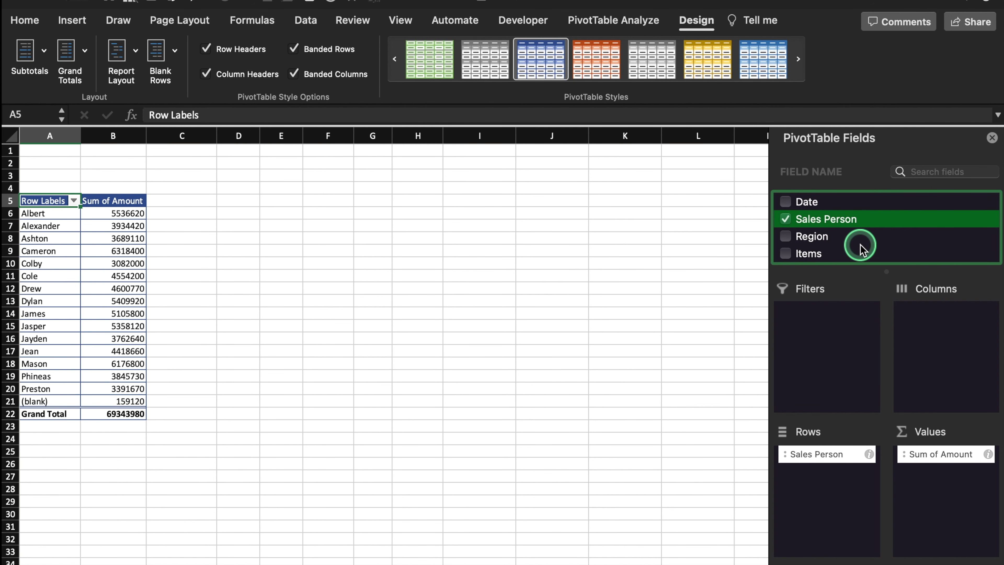
left_click_drag(836, 252, 945, 316)
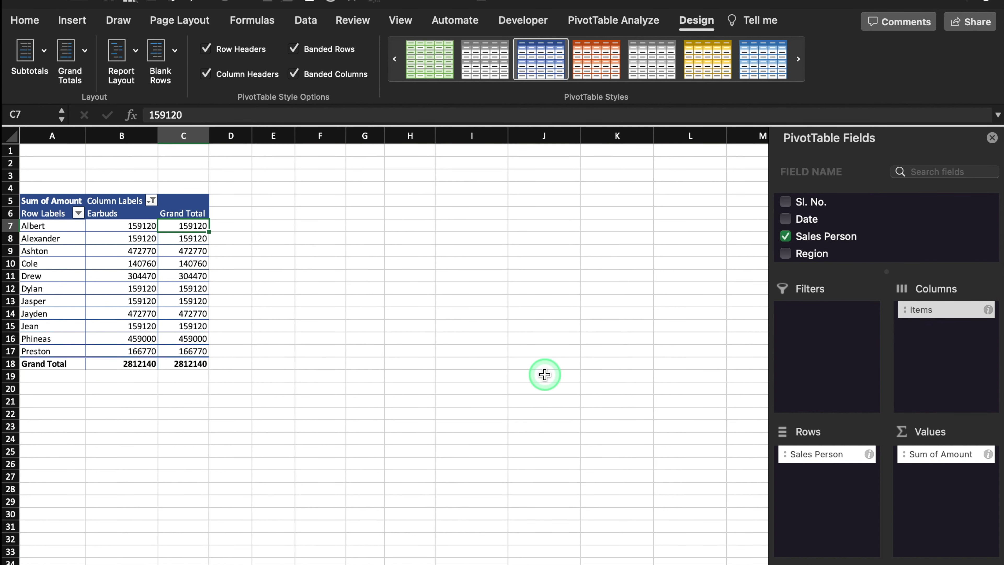
Include all items in the filter of the column labels.
left_click(151, 201)
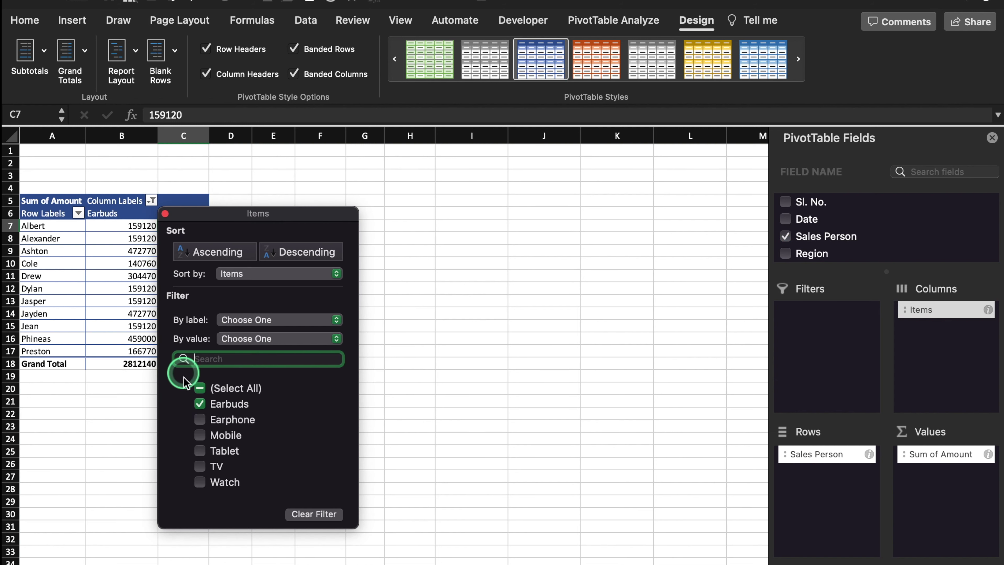
left_click(202, 390)
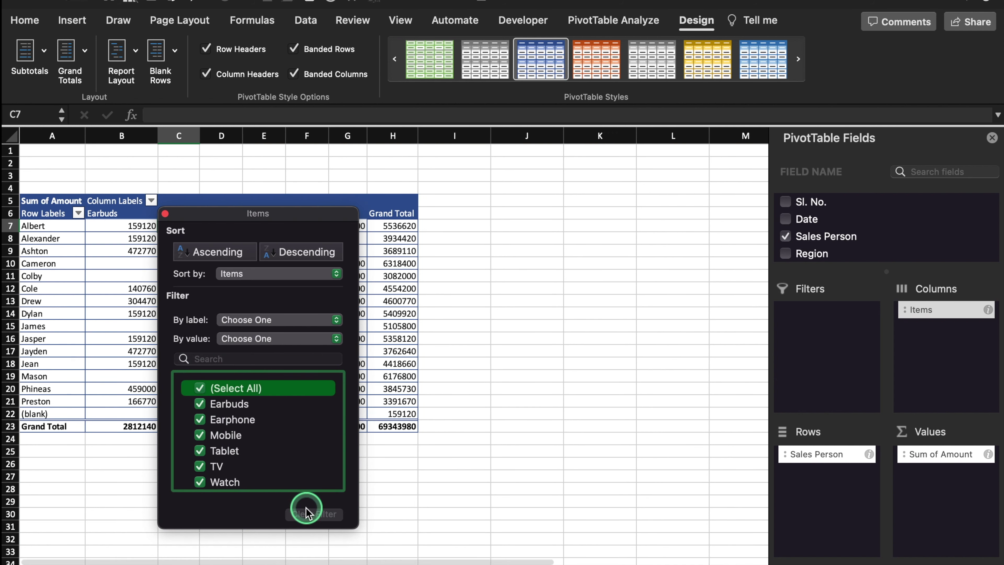
Insert a slicer for the Items field and place it in the empty area beside the PivotTable.
left_click(166, 214)
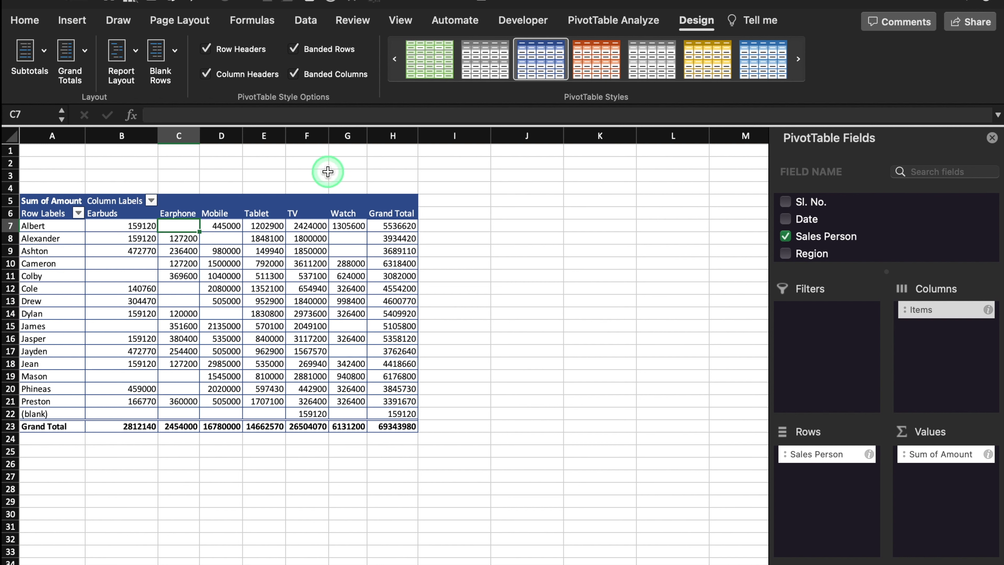
left_click(72, 21)
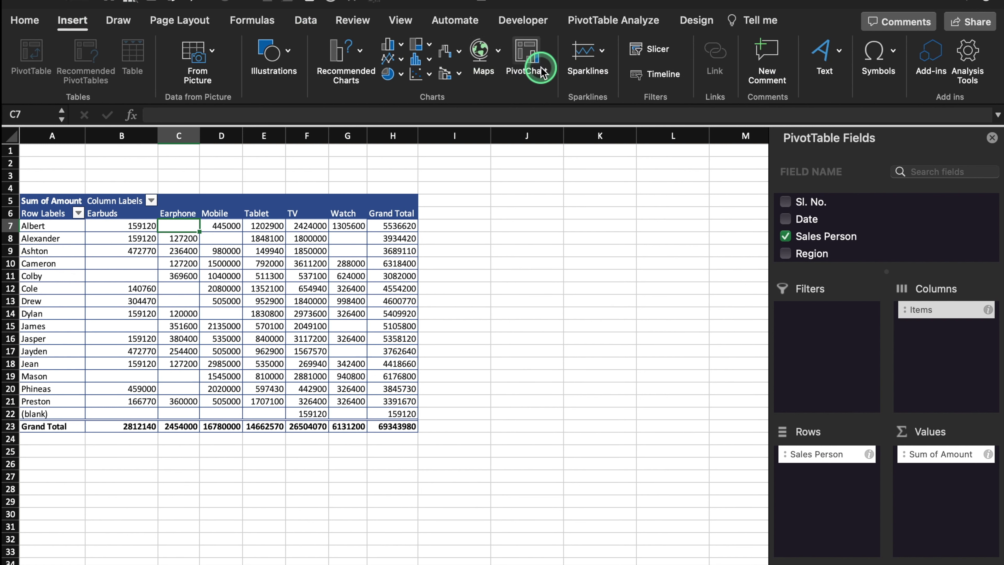
left_click(665, 51)
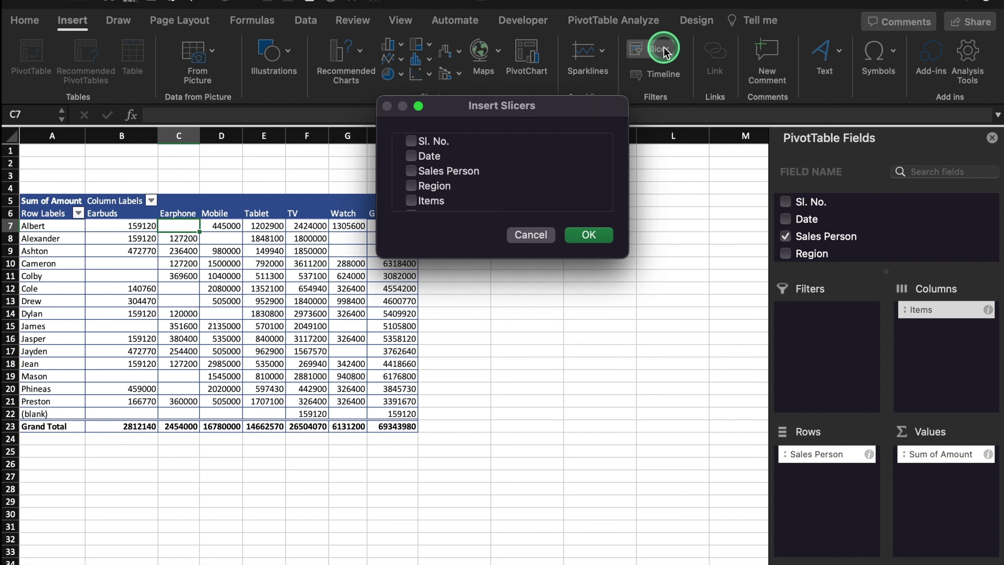
left_click_drag(550, 106, 612, 144)
scroll(562, 214, "down", 2)
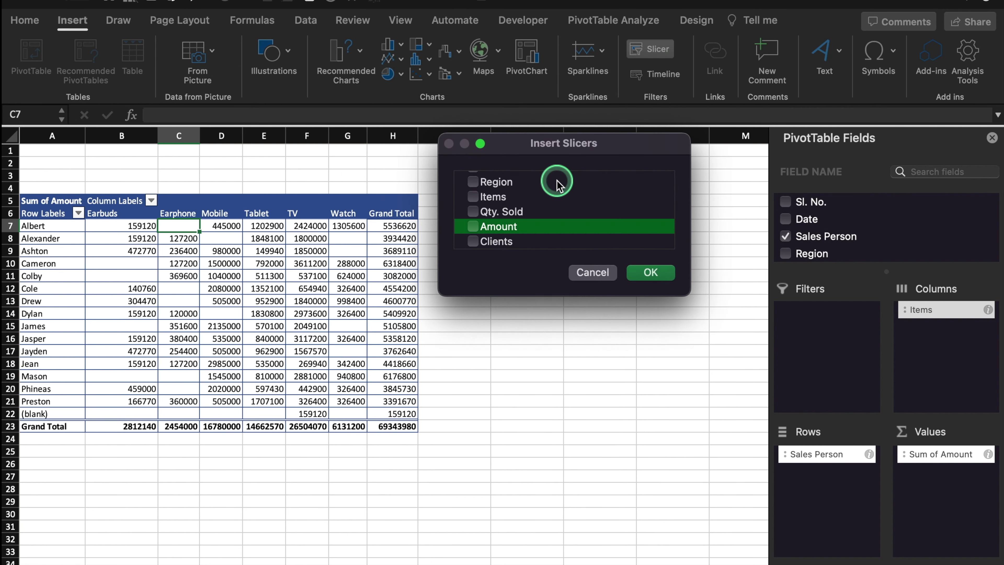
scroll(557, 180, "up", 2)
left_click(557, 178)
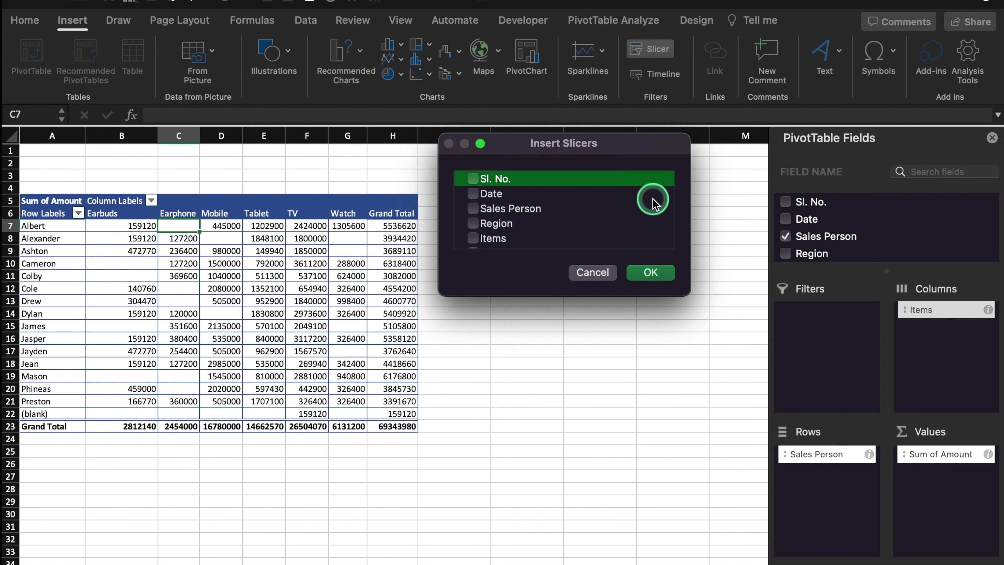
key("Down")
key("Down")
key("Down")
key("Down")
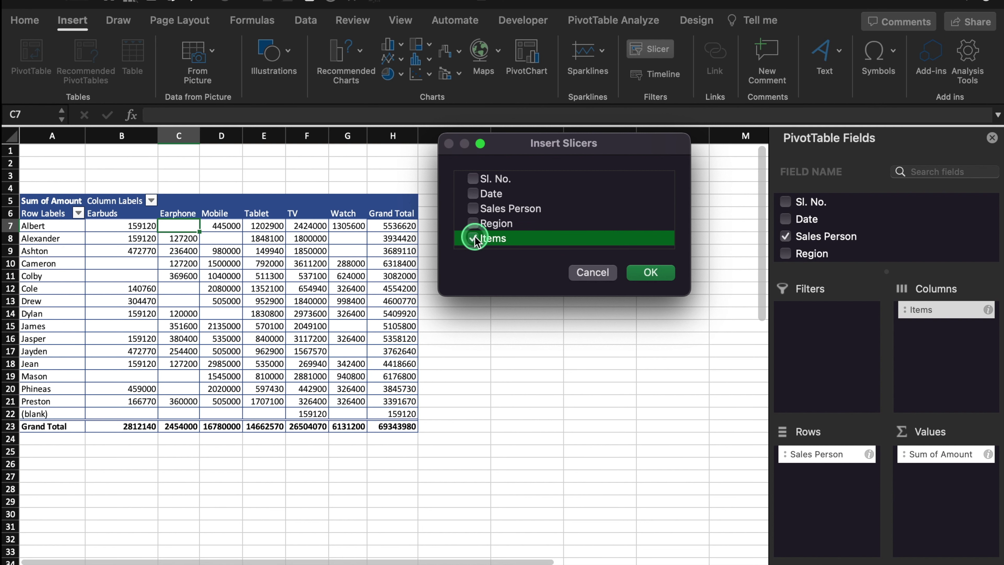
left_click(651, 271)
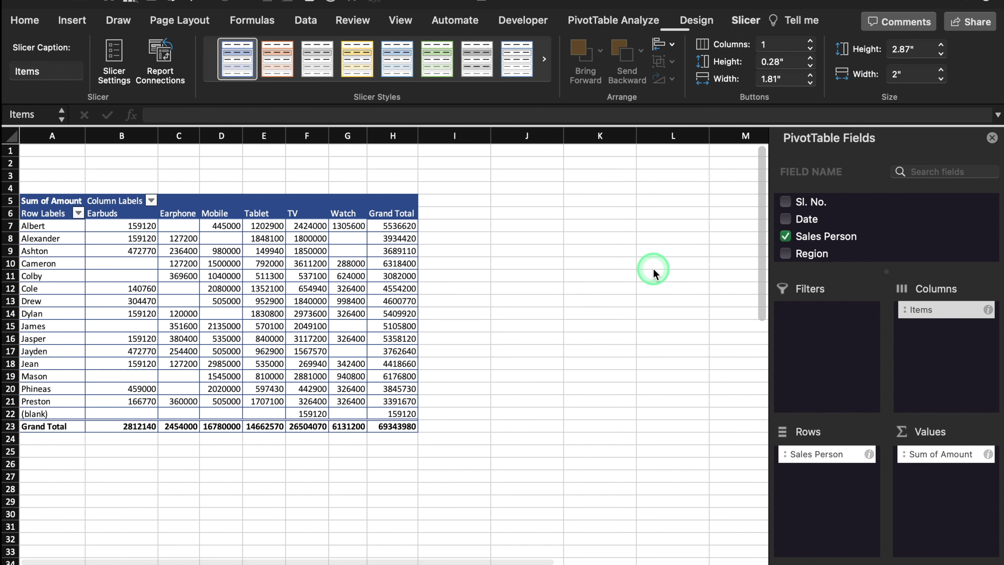
left_click_drag(461, 328, 644, 286)
Remove Items from the PivotTable's columns and move the Items slicer closer to the table.
left_click(305, 262)
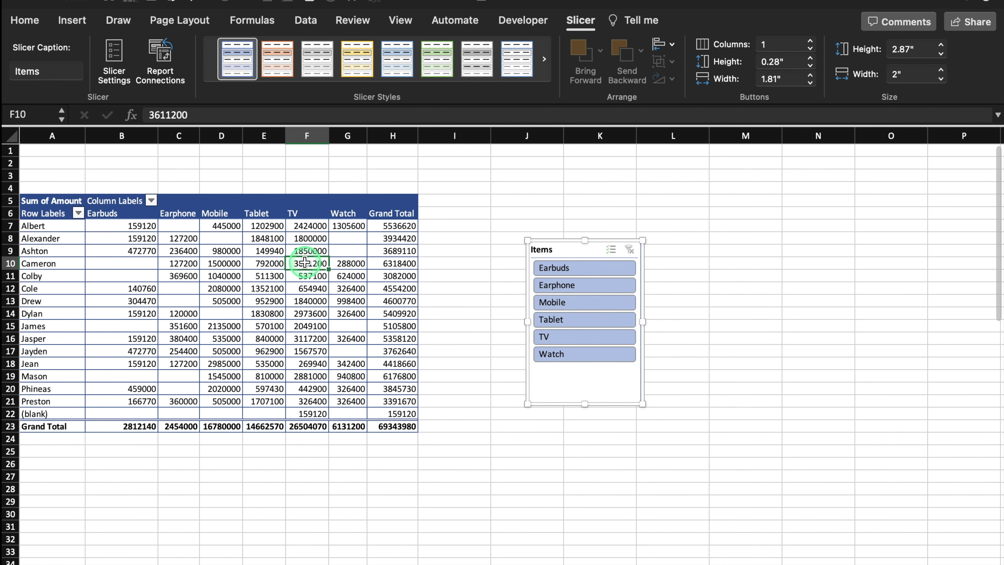
left_click(958, 312)
left_click_drag(958, 311, 673, 247)
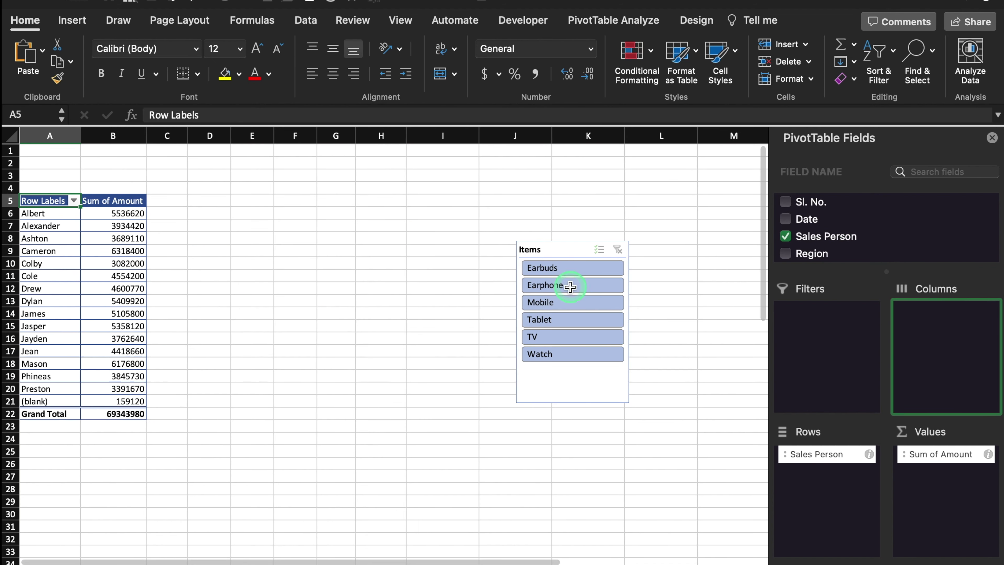
left_click_drag(572, 249, 406, 225)
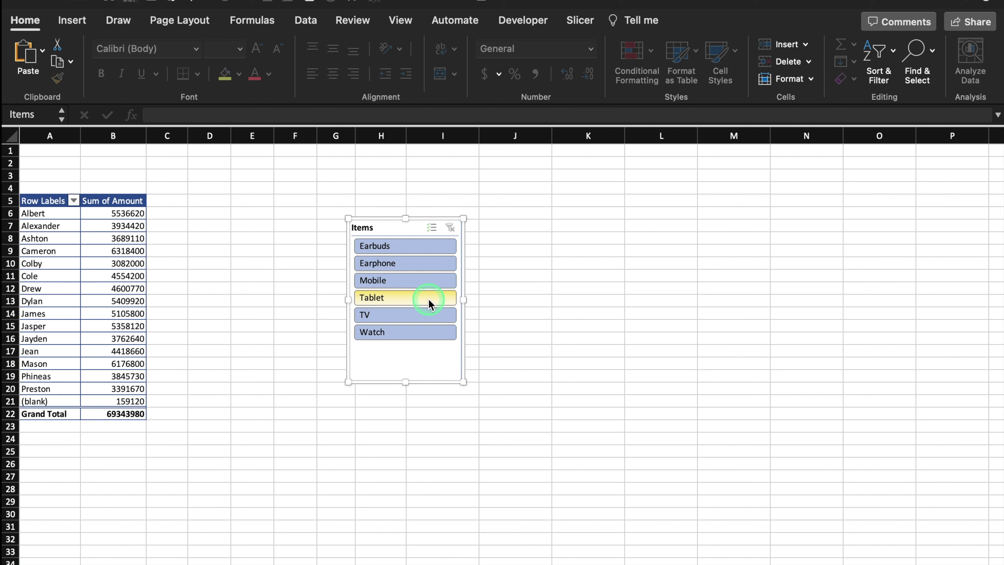
Filter the PivotTable with the Items slicer by Watch, TV, Tablet, Mobile and Earphone one at a time, ending on Watch.
left_click(421, 330)
left_click(422, 317)
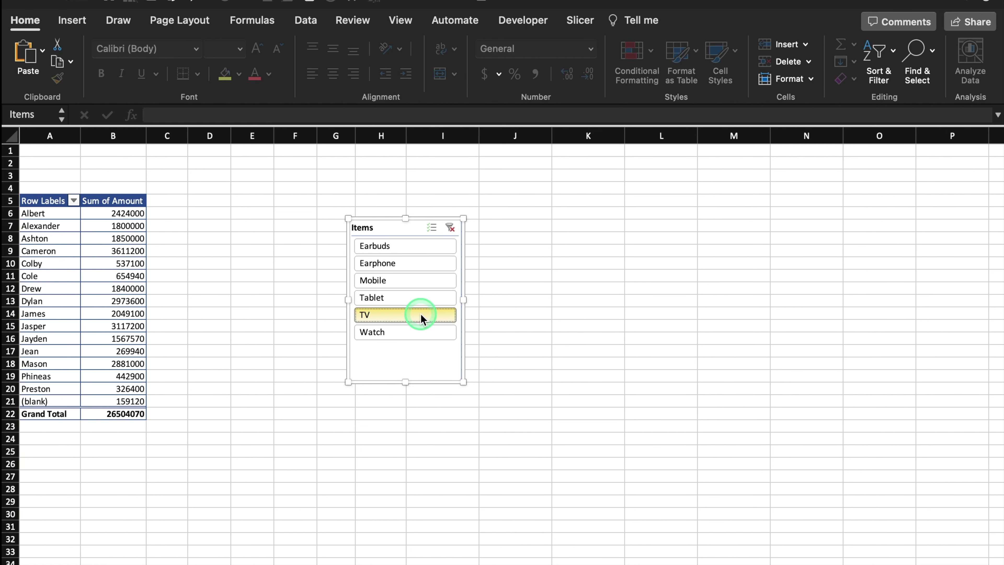
left_click(415, 297)
left_click(413, 280)
left_click(412, 264)
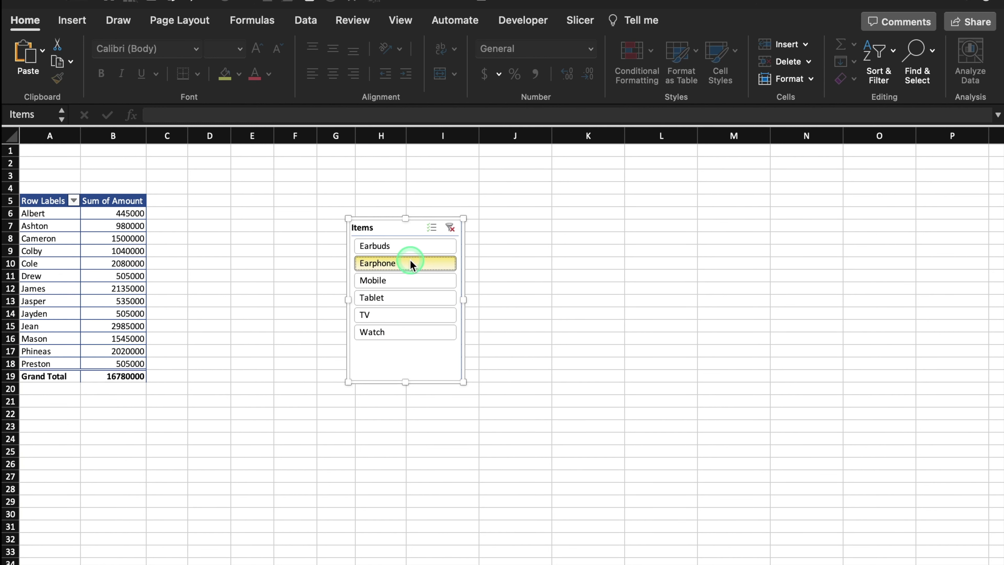
left_click(406, 332)
Insert a Region slicer between the PivotTable and the Items slicer, and clear the Region filter.
left_click_drag(369, 218, 466, 184)
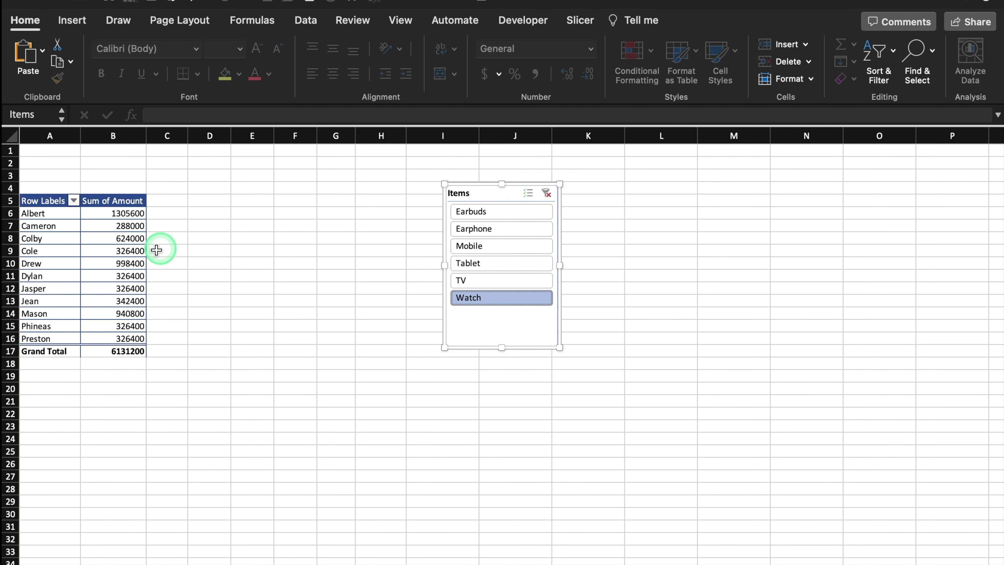
left_click(99, 238)
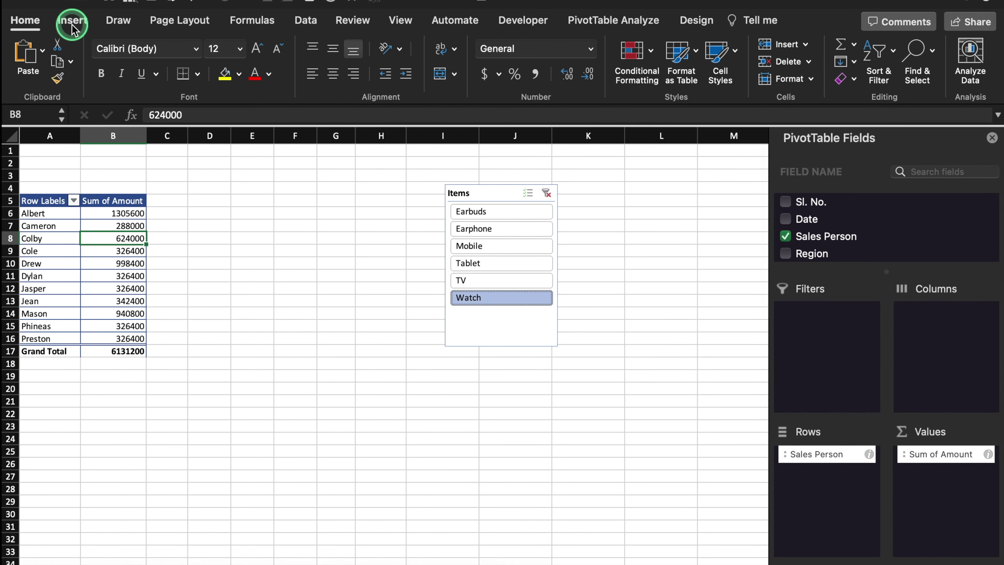
left_click(72, 29)
left_click(650, 48)
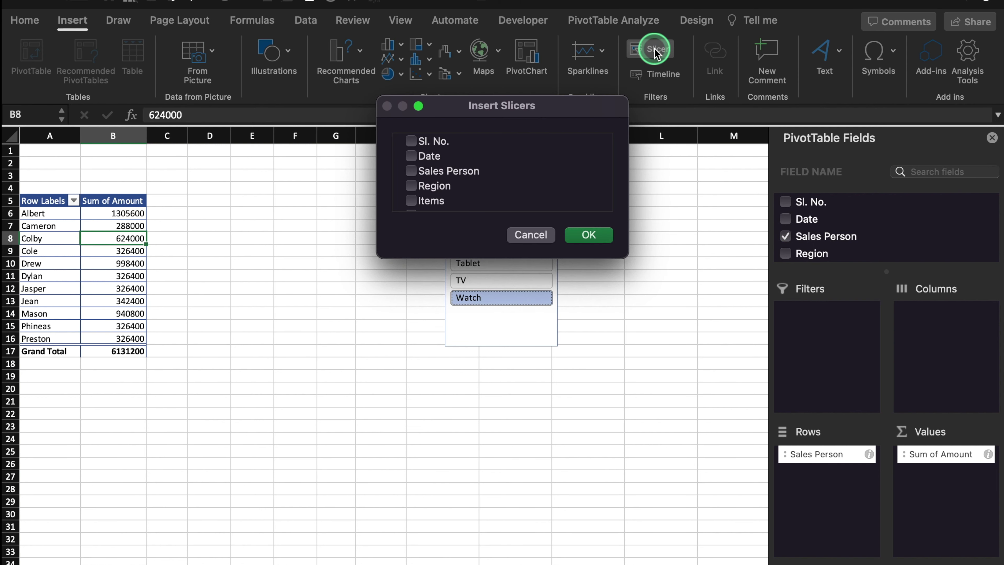
left_click(589, 234)
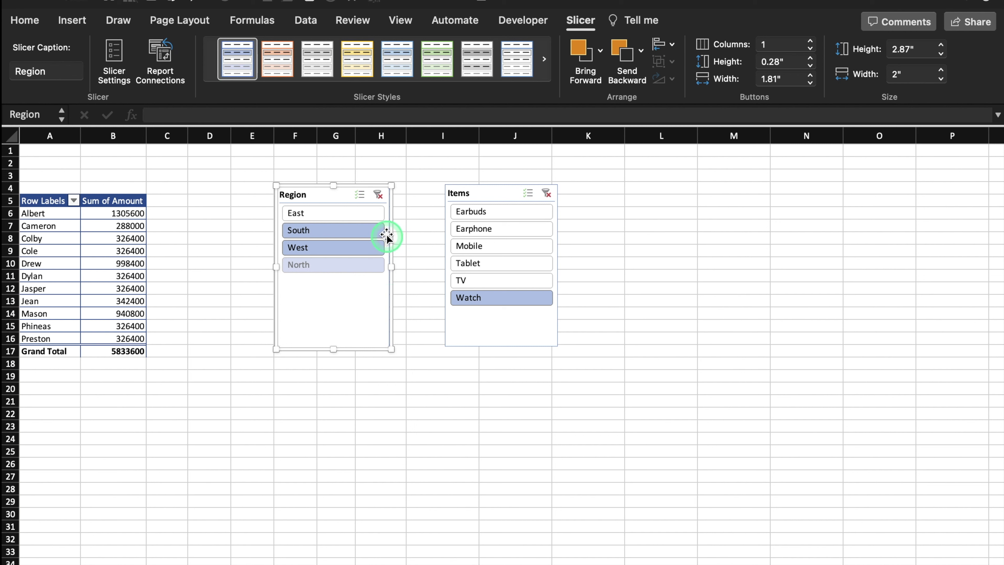
left_click(380, 197)
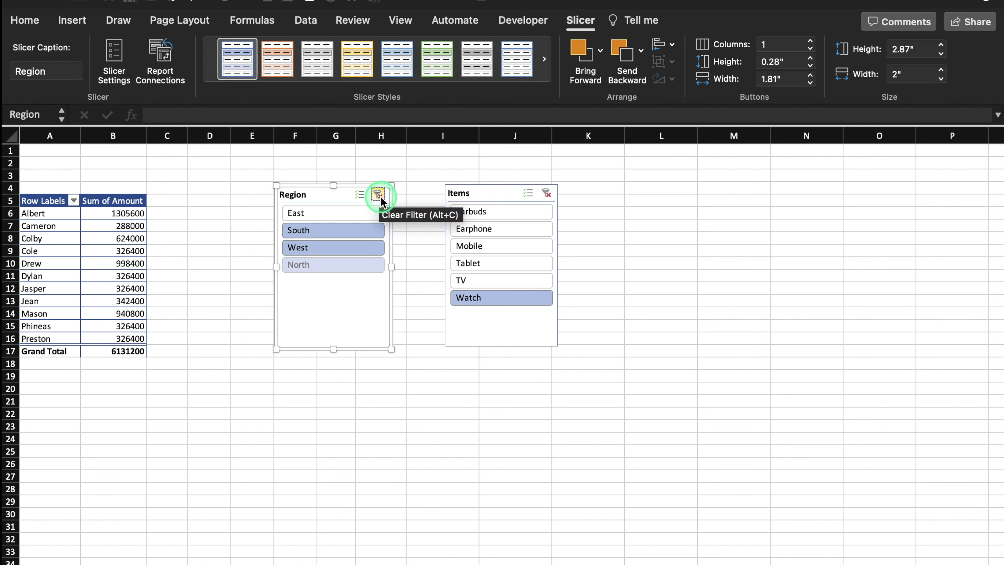
Filter the PivotTable by each single item in the Items slicer, from Earbuds through Watch.
left_click(505, 214)
left_click(512, 228)
left_click(522, 242)
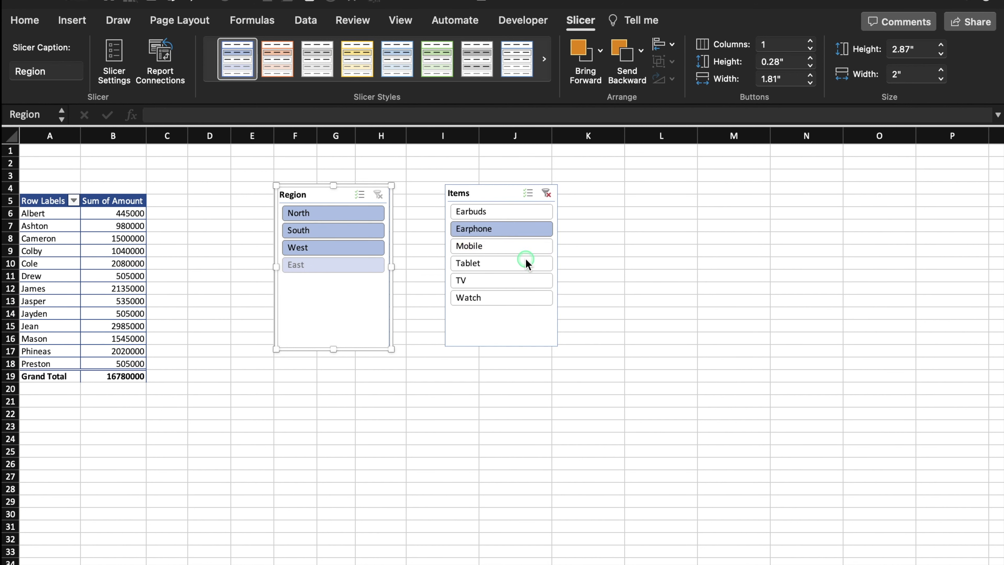
left_click(527, 264)
left_click(528, 286)
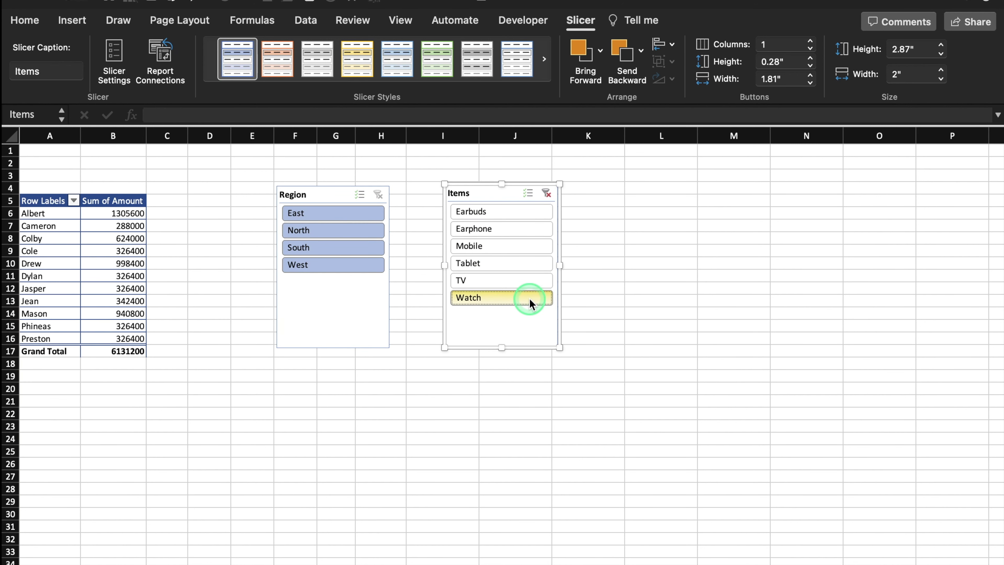
left_click(529, 298)
Filter to Earbuds, Earphone, Mobile and Tablet together in the Items slicer, and clear that filter.
left_click_drag(515, 214, 519, 255)
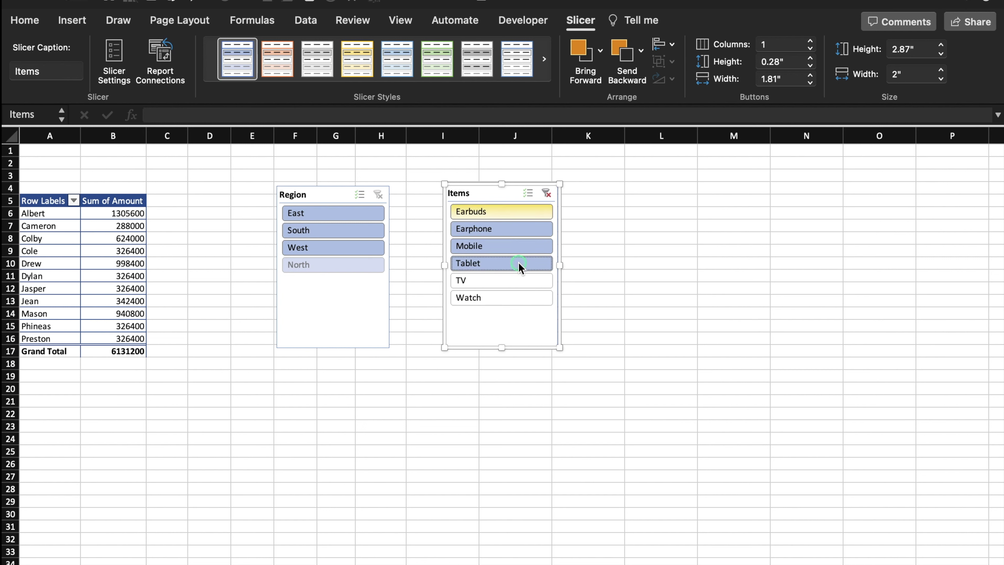
left_click_drag(518, 265, 519, 265)
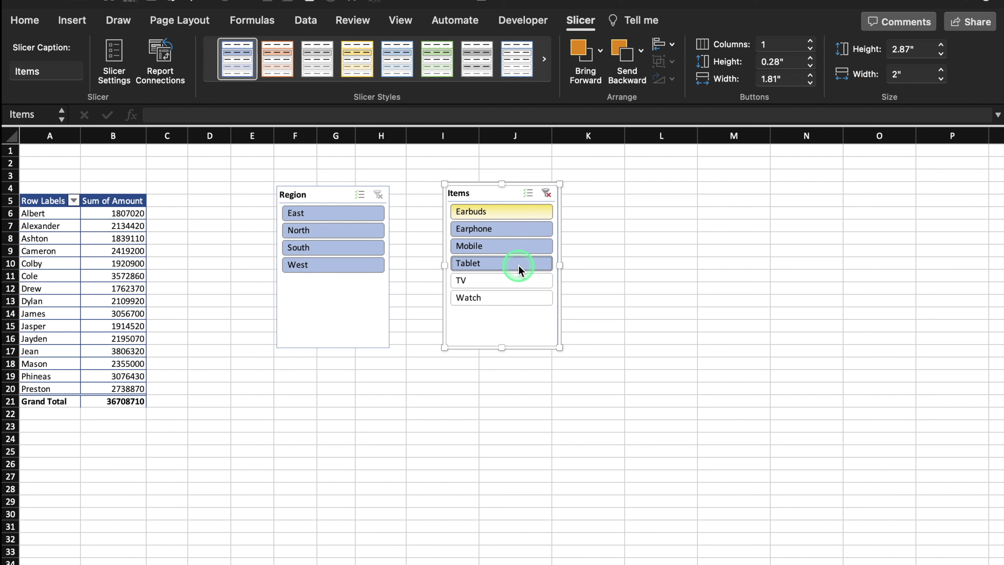
left_click(548, 193)
Filter the PivotTable by single regions in the Region slicer, and reselect all four from East to West.
left_click(360, 216)
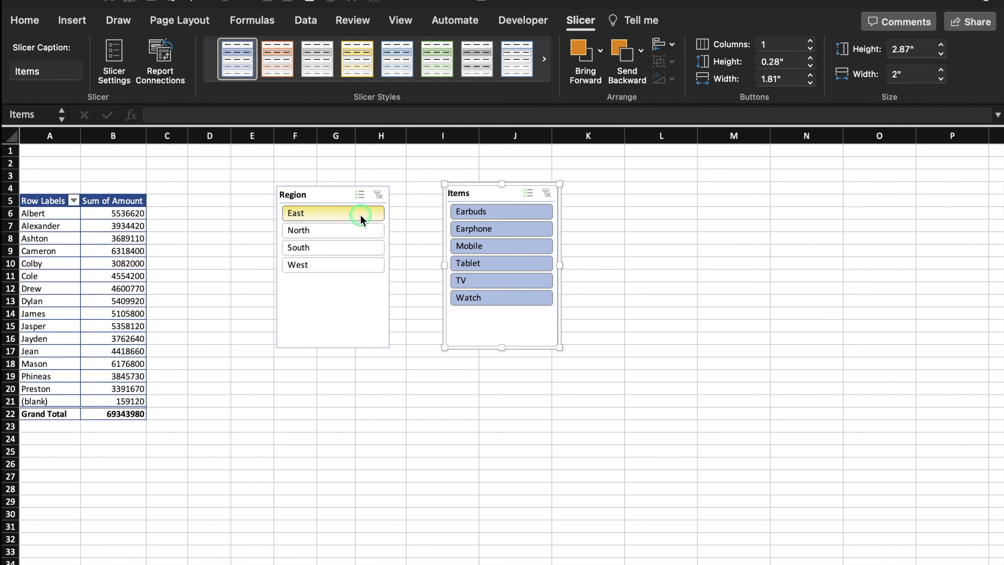
left_click(361, 230)
left_click(360, 246)
left_click(362, 262)
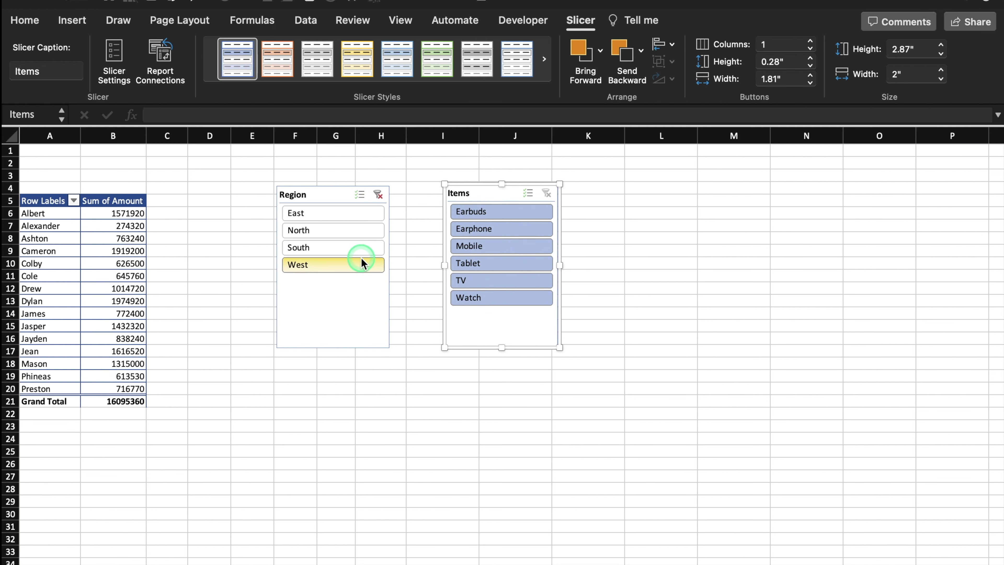
left_click(358, 246)
left_click(350, 232)
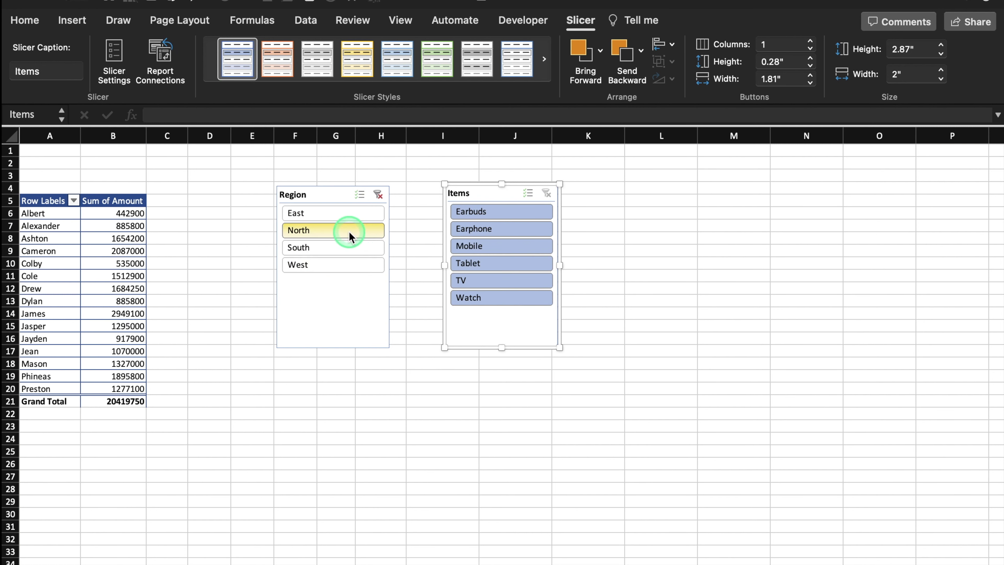
left_click(337, 213)
left_click_drag(337, 214, 339, 267)
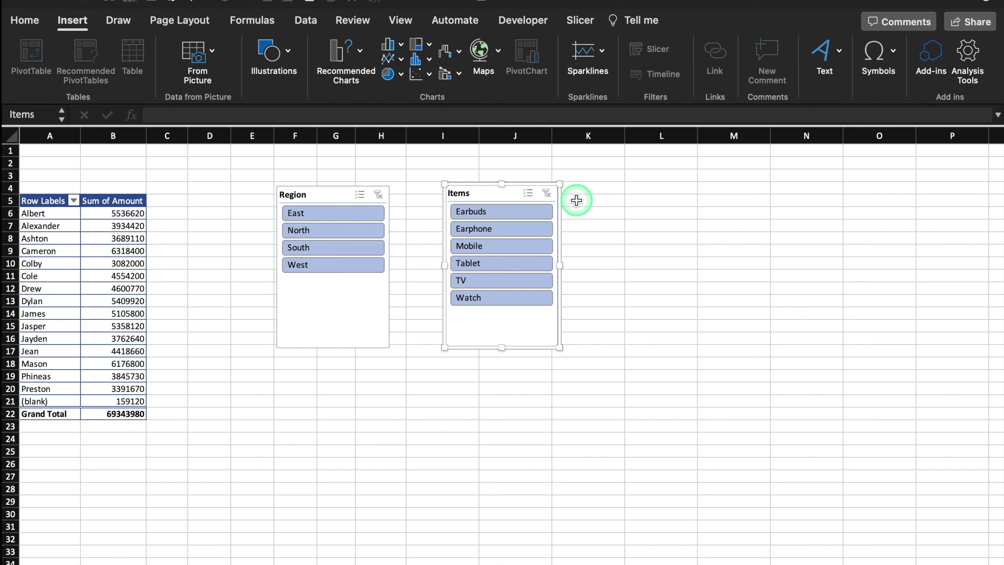
Move the Items and Region slicers farther away from the PivotTable, leaving space between them.
left_click_drag(577, 199, 918, 210)
left_click_drag(363, 200, 560, 200)
left_click_drag(621, 295, 680, 303)
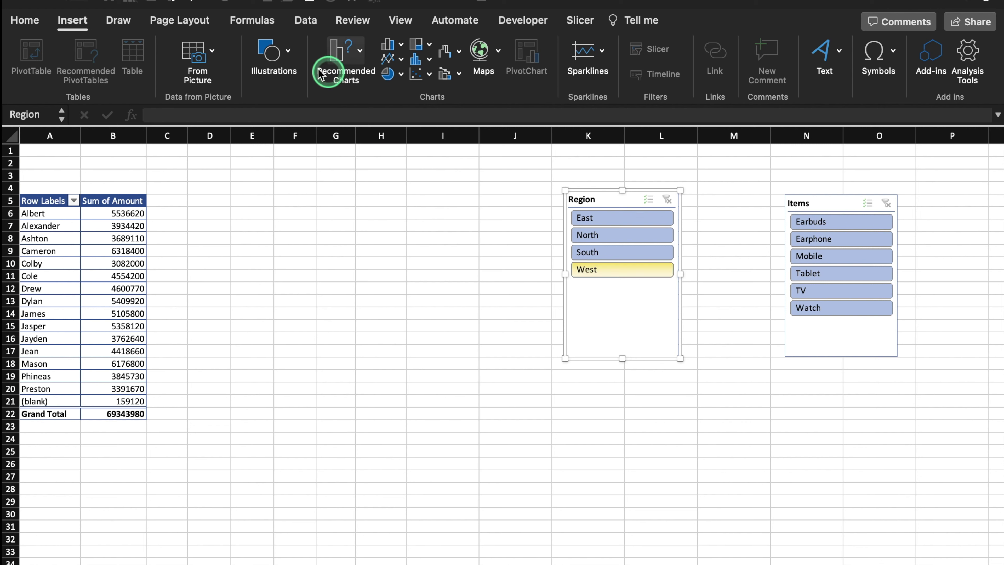
Apply the light orange style to the Region slicer and the light yellow style to the Items slicer.
left_click(578, 22)
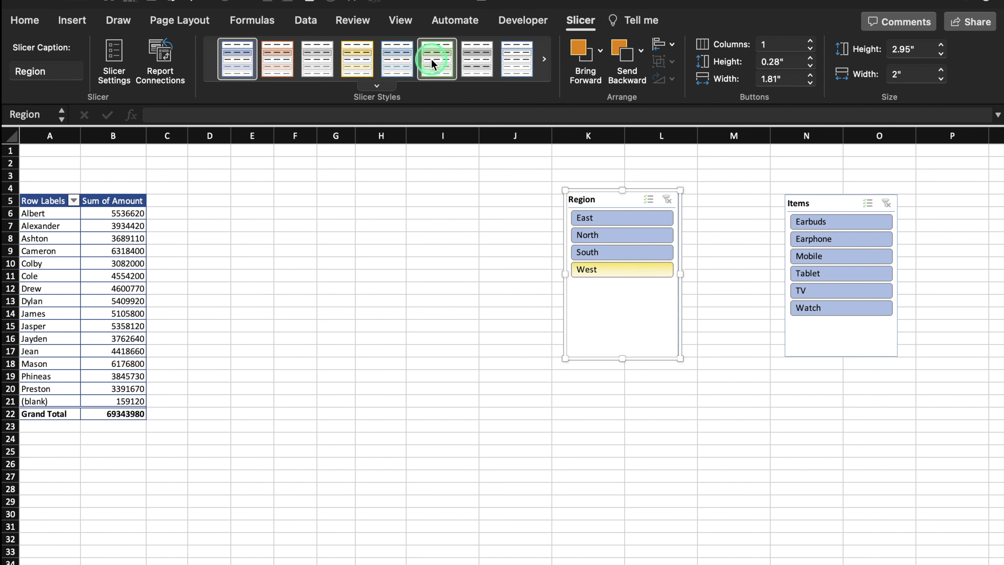
left_click(377, 86)
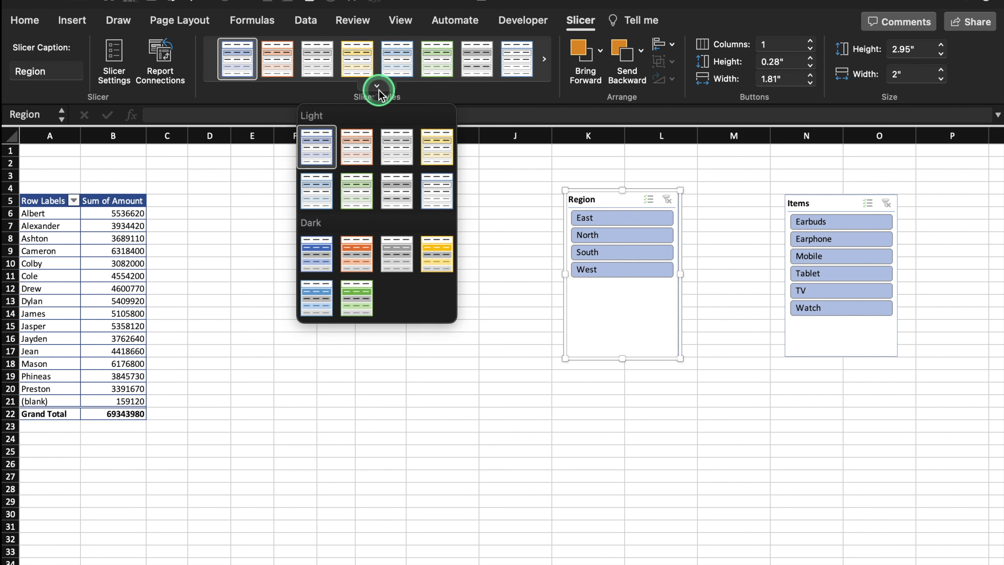
left_click(359, 146)
left_click(796, 332)
left_click(356, 63)
Arrange the Region slicer's buttons in 4 columns, widen it to about 5.11", and shorten it around its single row.
left_click_drag(670, 313, 577, 316)
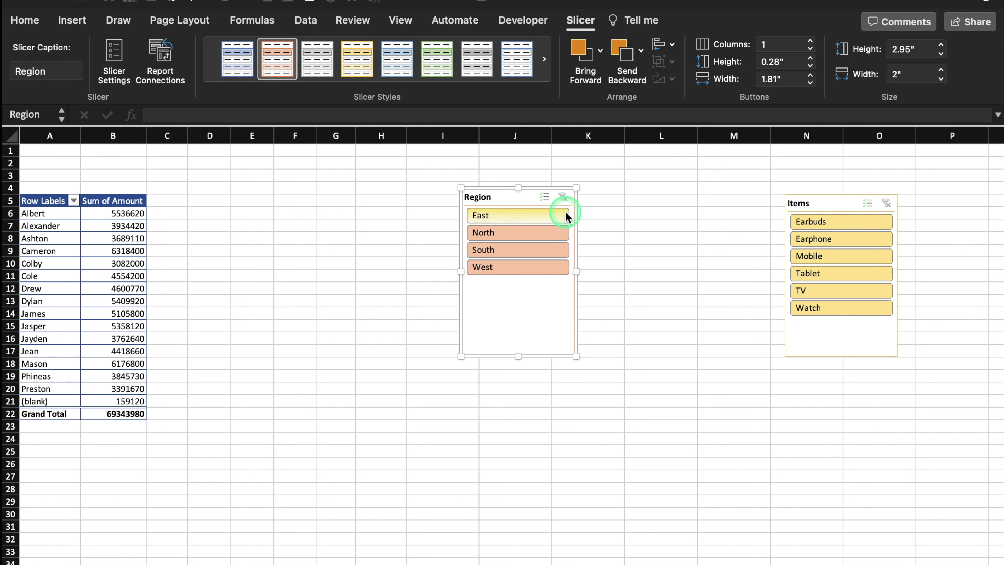
left_click(810, 42)
left_click(809, 41)
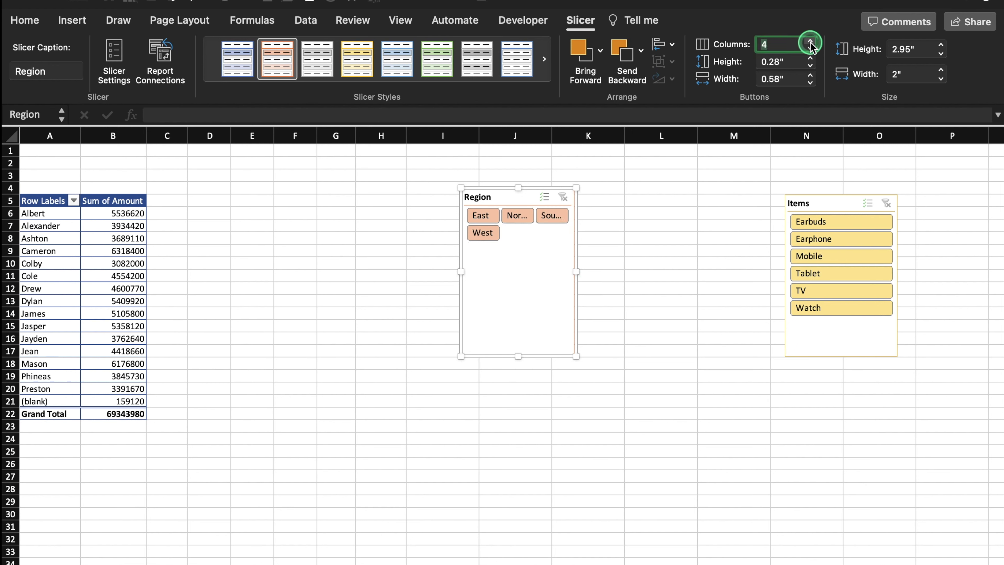
left_click_drag(576, 272, 751, 278)
left_click_drag(753, 319, 580, 344)
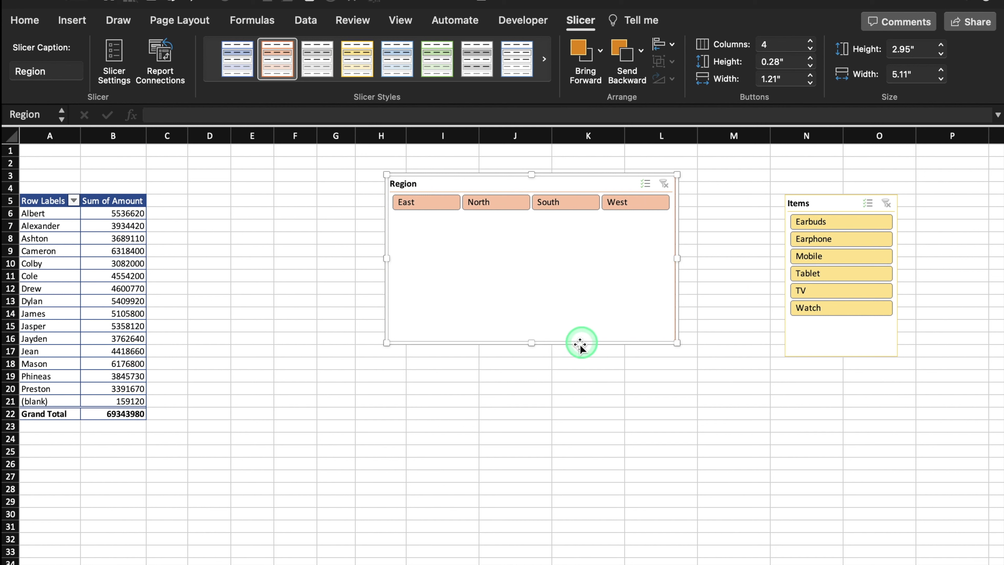
left_click_drag(531, 342, 532, 233)
Arrange the Items slicer's buttons in 3 columns, resize it to show full names in two rows, and place it beneath the Region slicer.
left_click(898, 337)
left_click(810, 41)
left_click(810, 41)
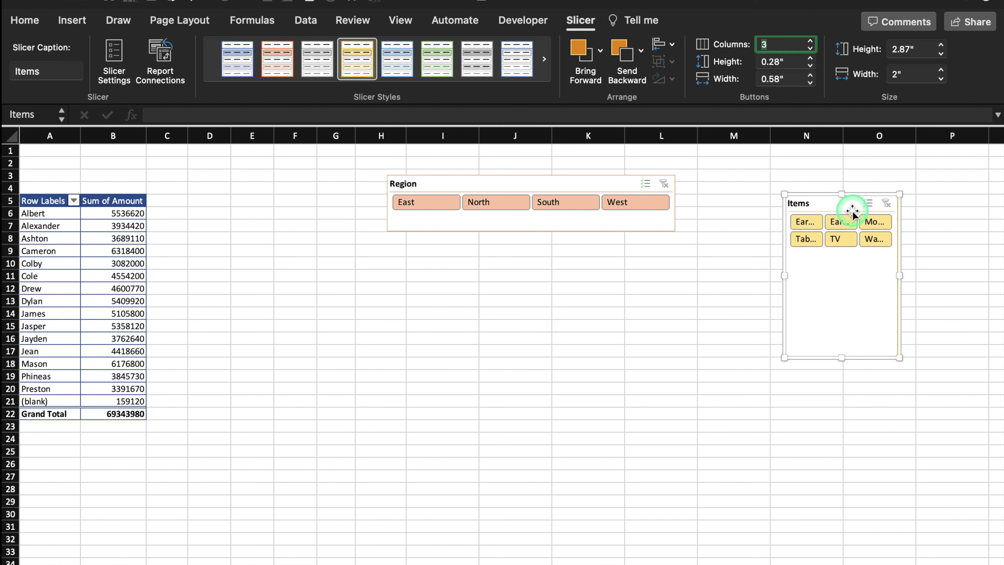
left_click_drag(898, 275, 961, 275)
left_click_drag(872, 358, 533, 313)
left_click(681, 332)
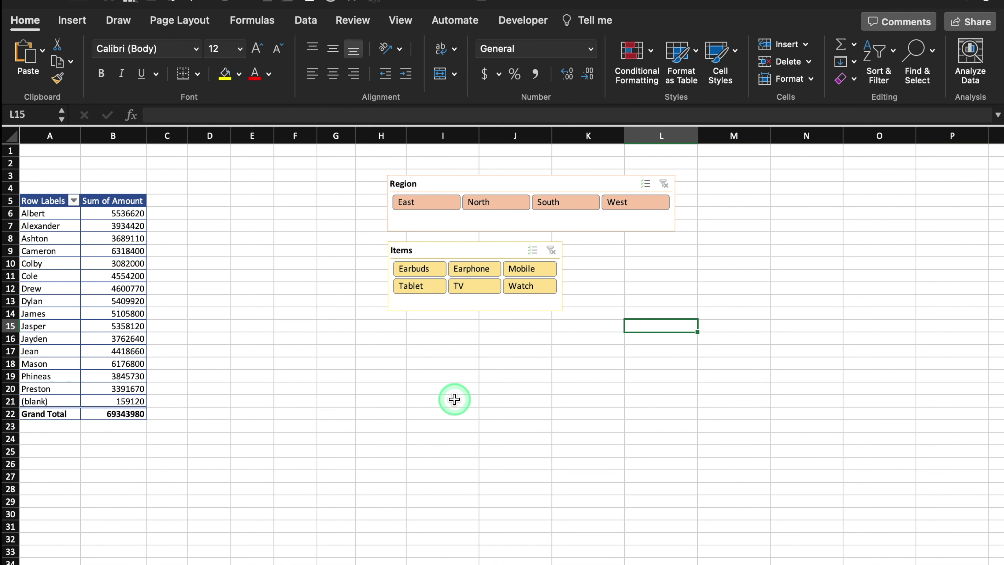
Insert a PivotChart showing Sum of Amount by Sales Person from the PivotTable.
left_click(126, 227)
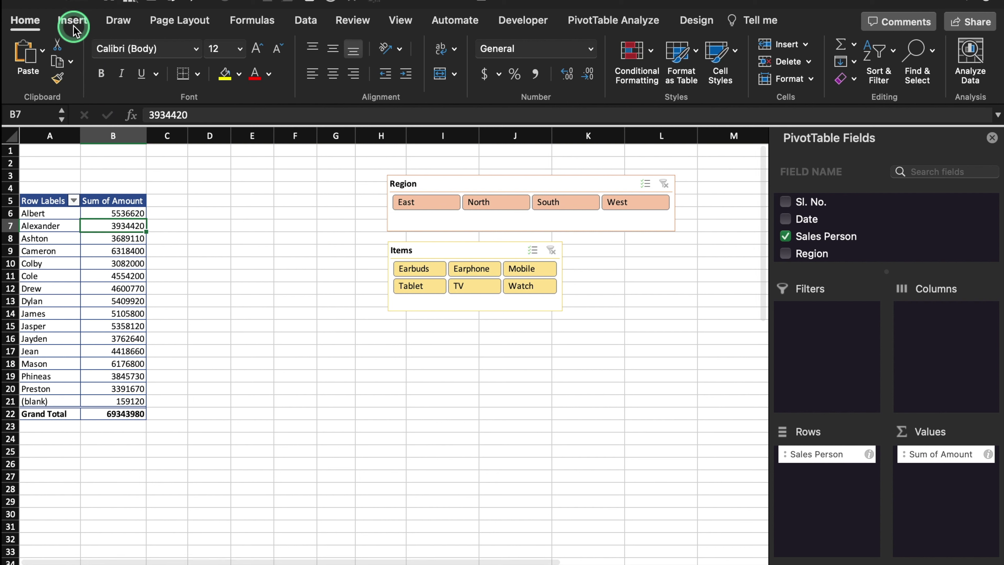
left_click(72, 23)
left_click(525, 59)
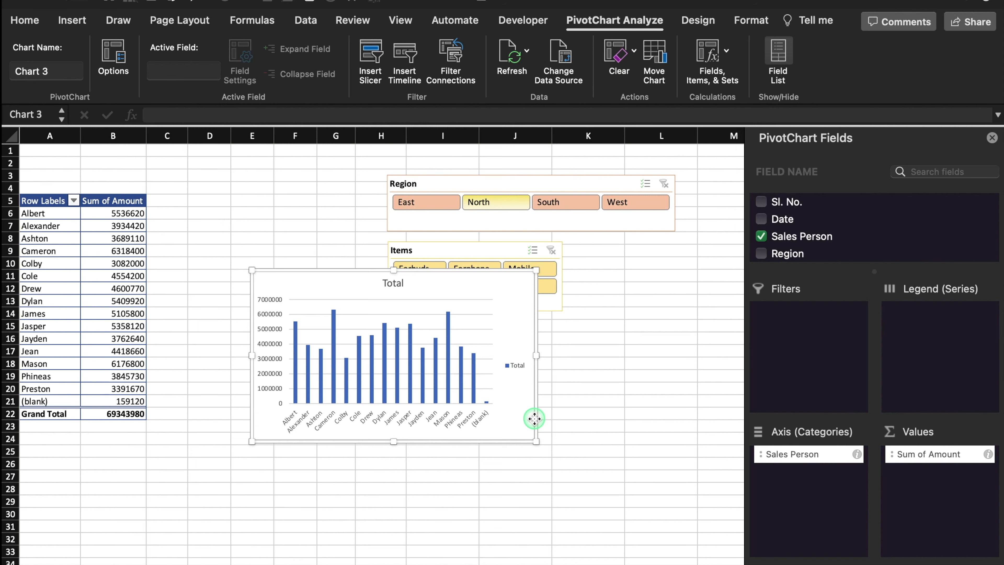
Move the PivotChart beneath the Items slicer and filter the data by the West and South regions in turn.
left_click_drag(534, 418, 616, 475)
left_click(647, 206)
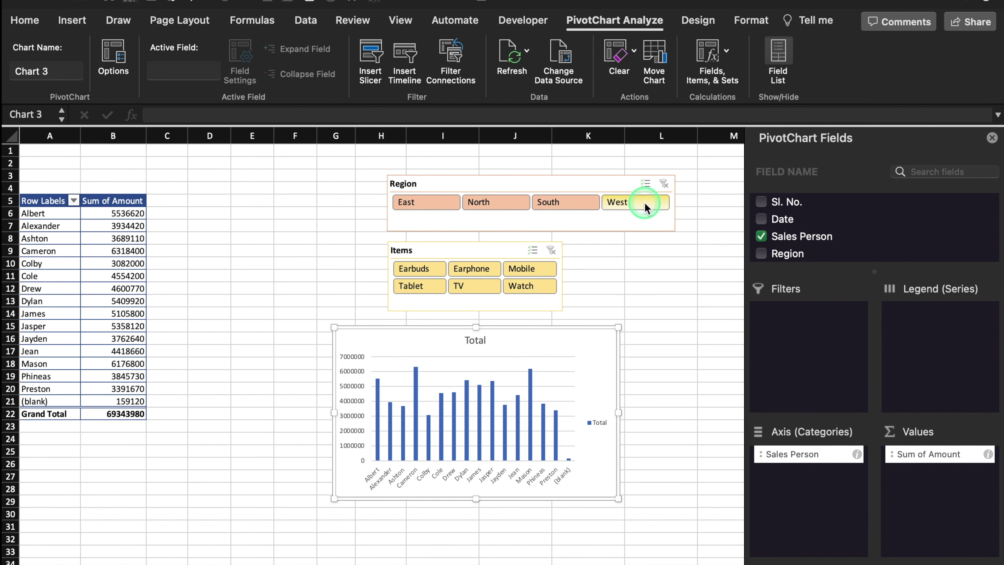
left_click(567, 203)
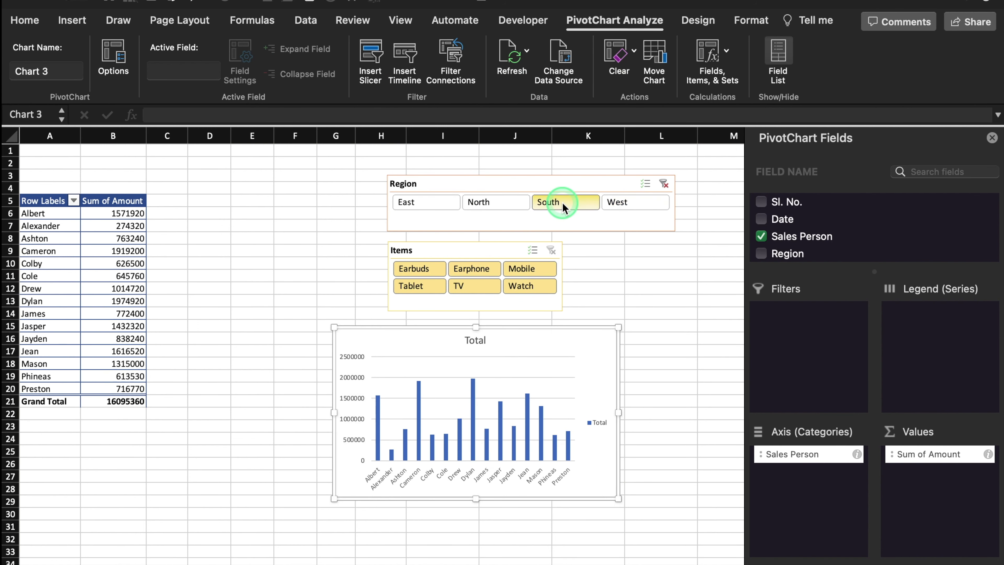
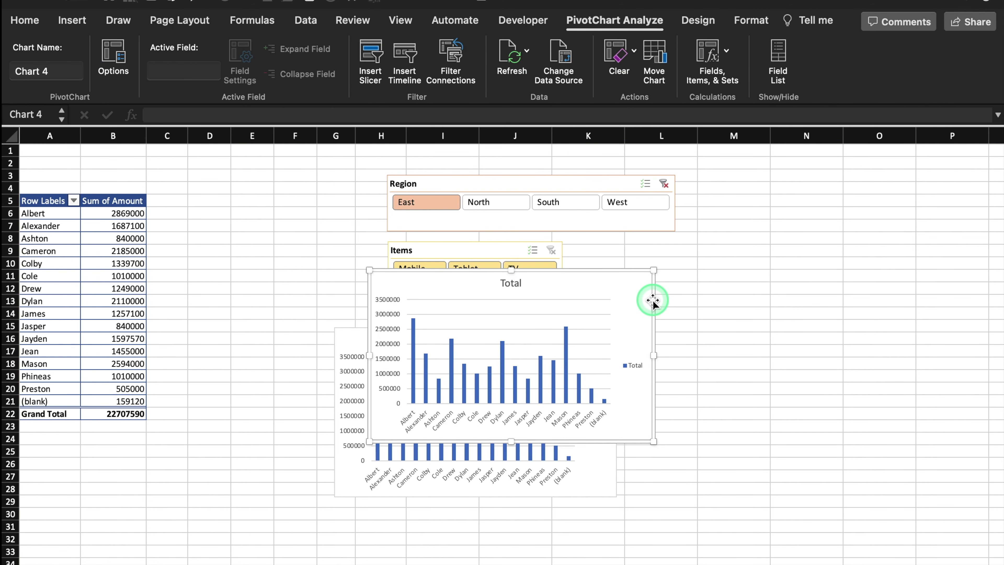
Move the second PivotChart beside the Items slicer and apply the dark chart style with outlined blue columns.
left_click_drag(653, 301, 849, 275)
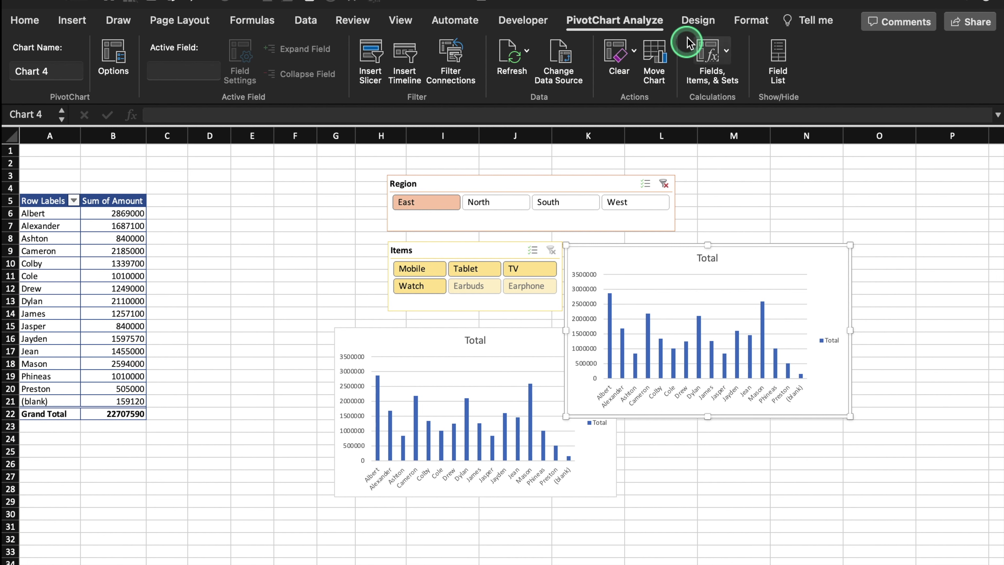
left_click(695, 20)
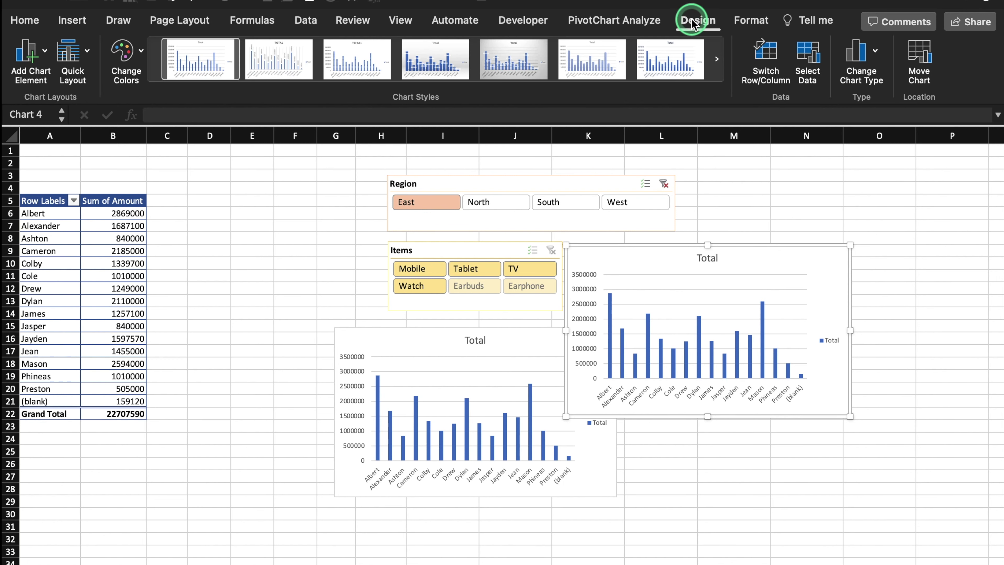
left_click(717, 58)
left_click(607, 59)
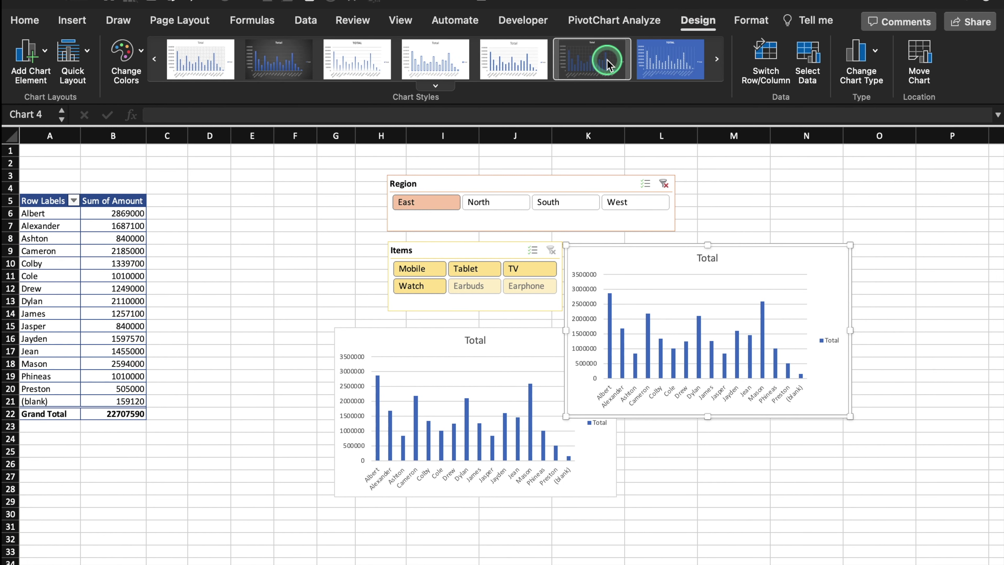
Change the first PivotChart to a doughnut chart and apply the dark chart style to it.
left_click(555, 439)
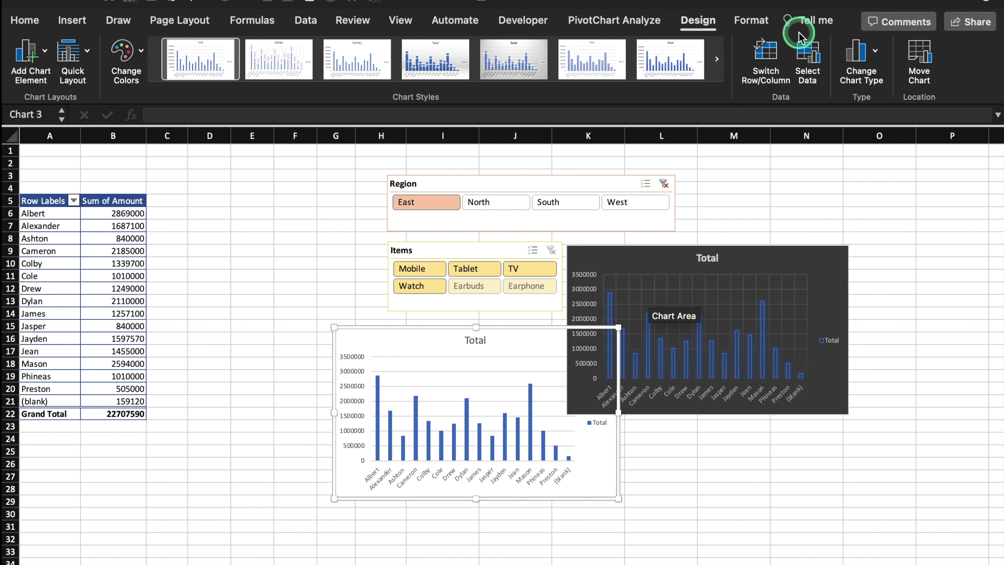
left_click(876, 53)
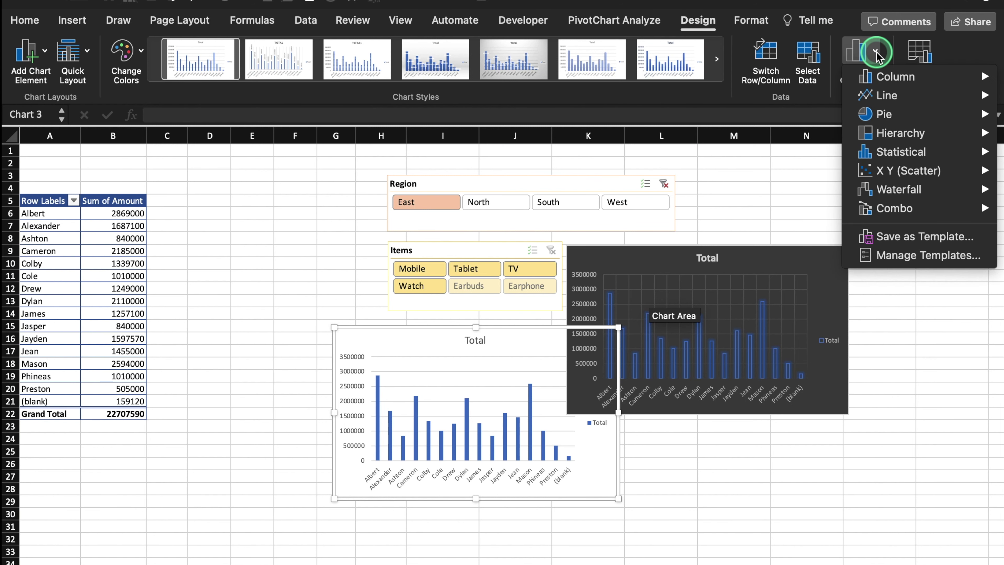
left_click(922, 121)
left_click(634, 375)
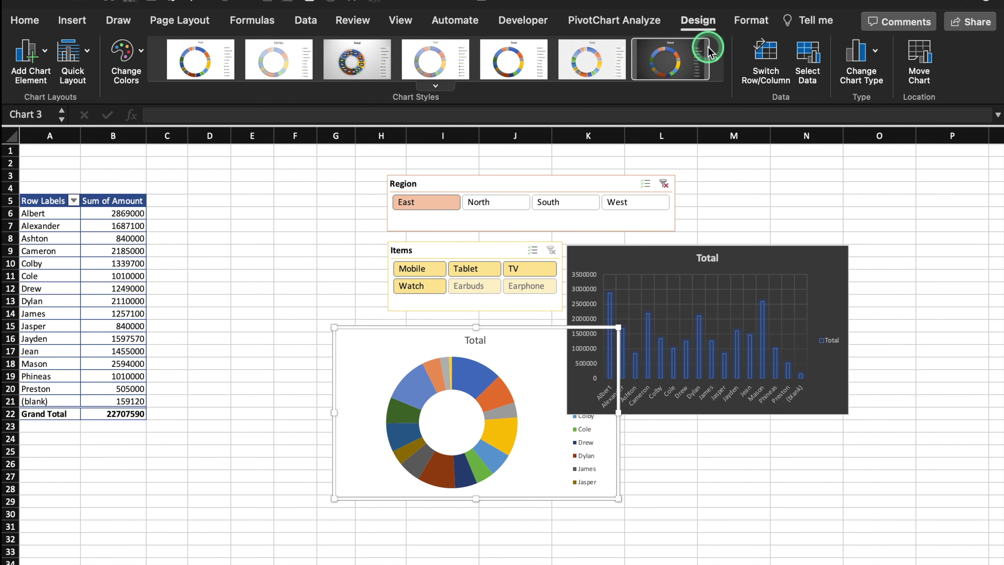
left_click(670, 63)
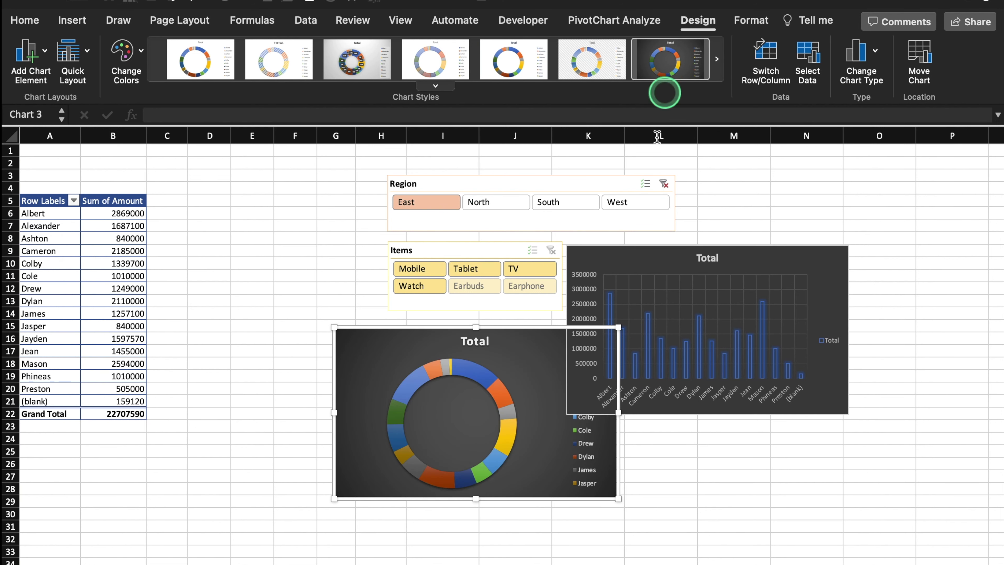
Move the doughnut chart clear of the column chart and set its series to 19% explosion and 22% hole size.
left_click_drag(500, 397, 374, 392)
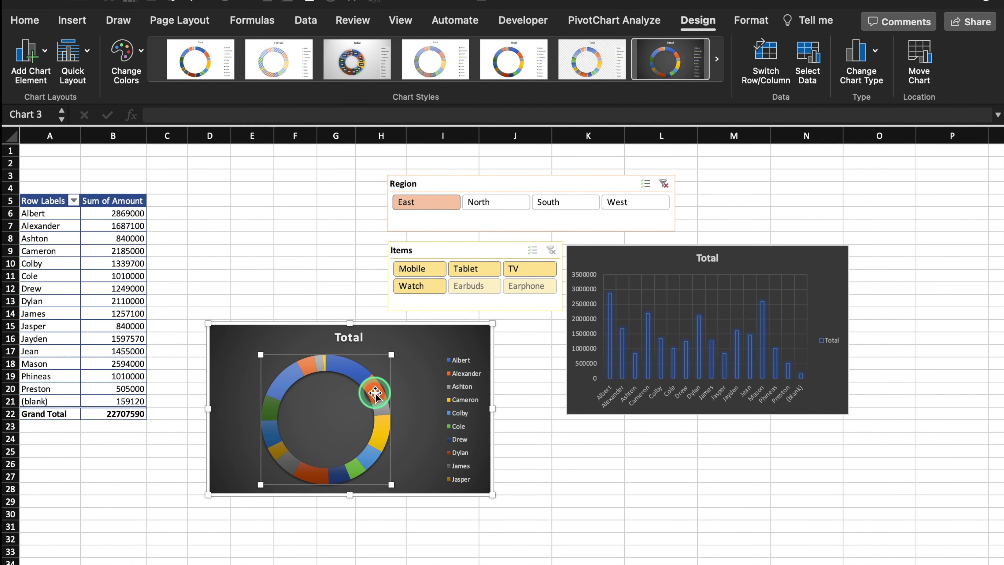
left_click(374, 393)
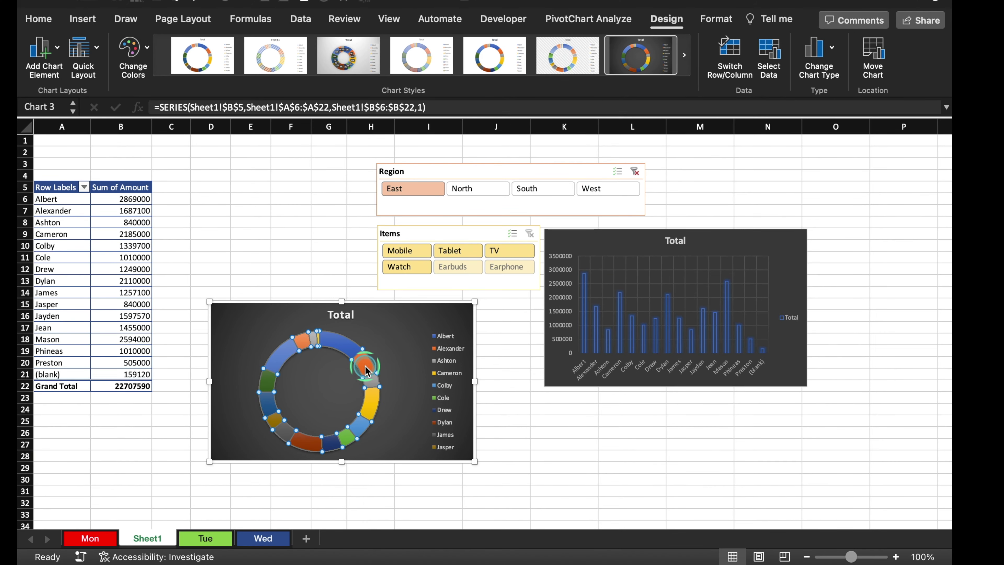
right_click(380, 405)
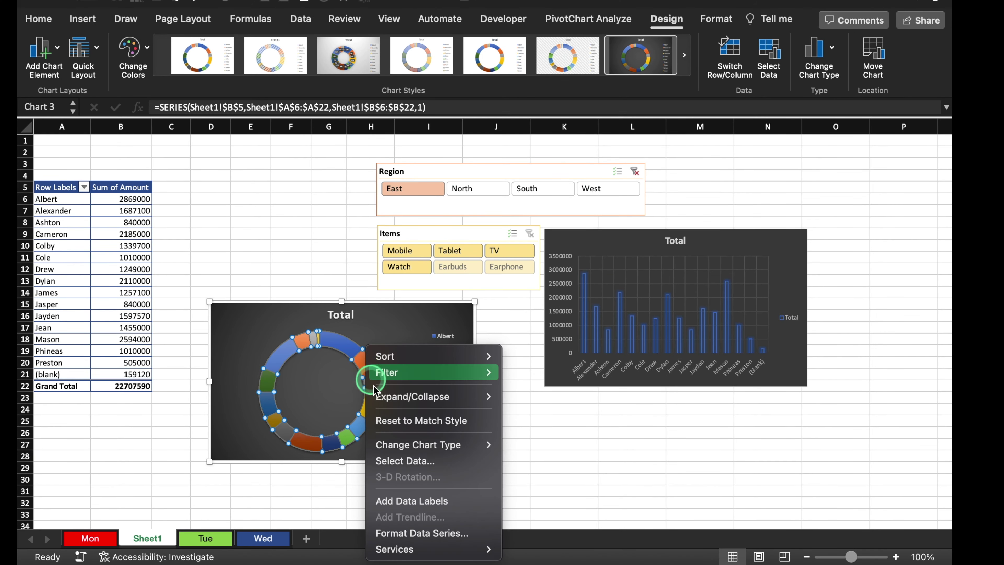
left_click(434, 534)
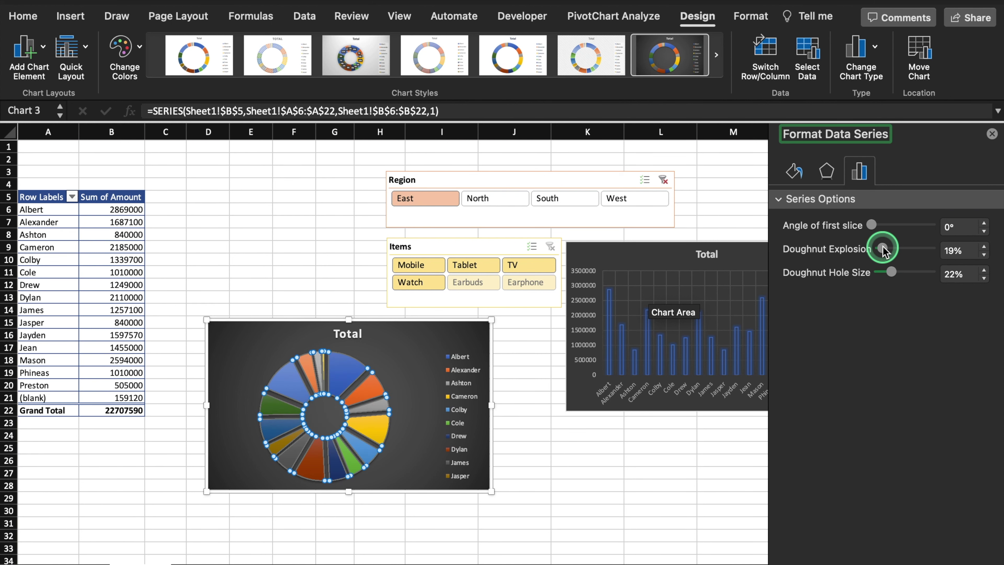
left_click(992, 133)
left_click(502, 460)
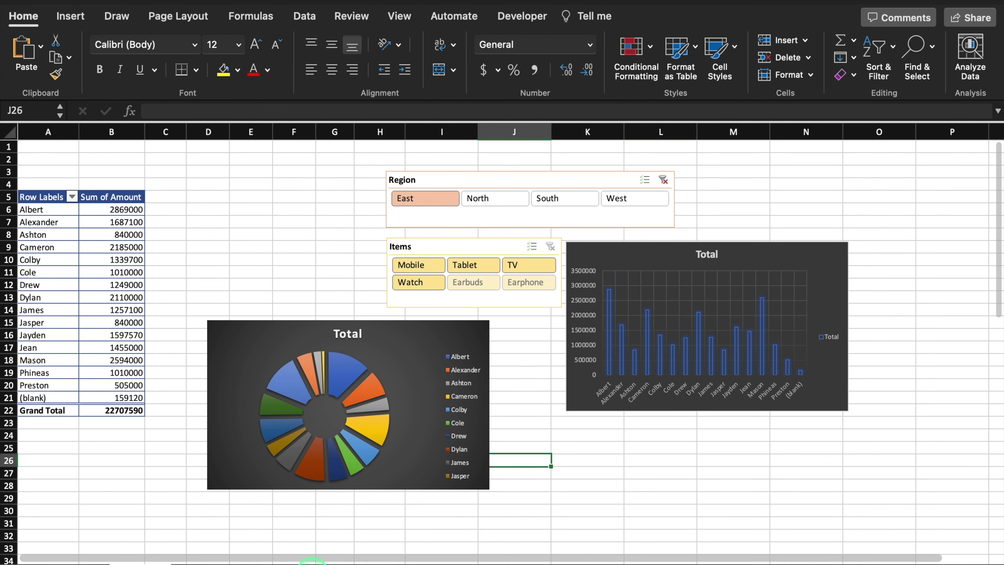
Hide the gridlines on the blank Tue sheet.
left_click(218, 559)
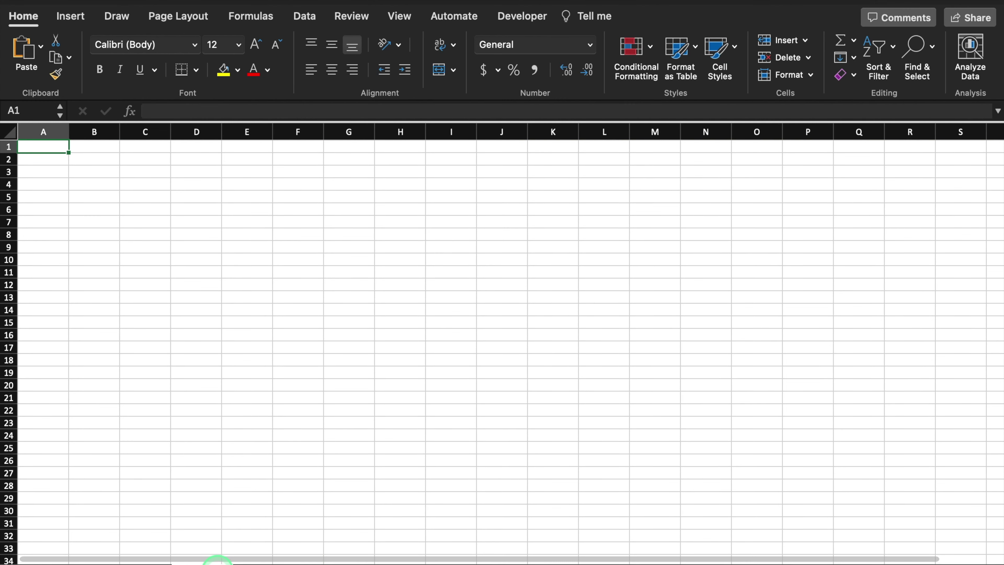
left_click(410, 18)
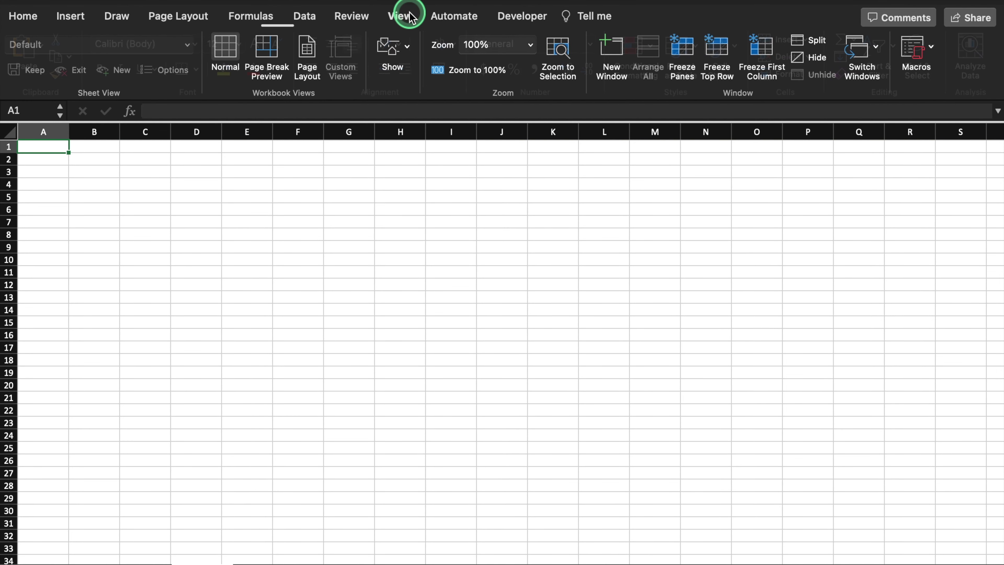
left_click(410, 45)
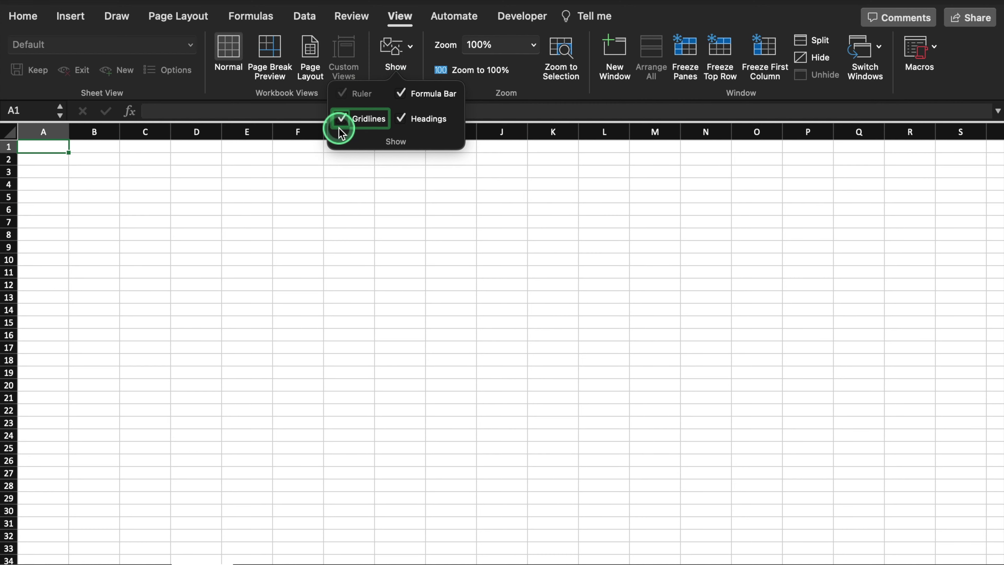
left_click(340, 118)
left_click(307, 221)
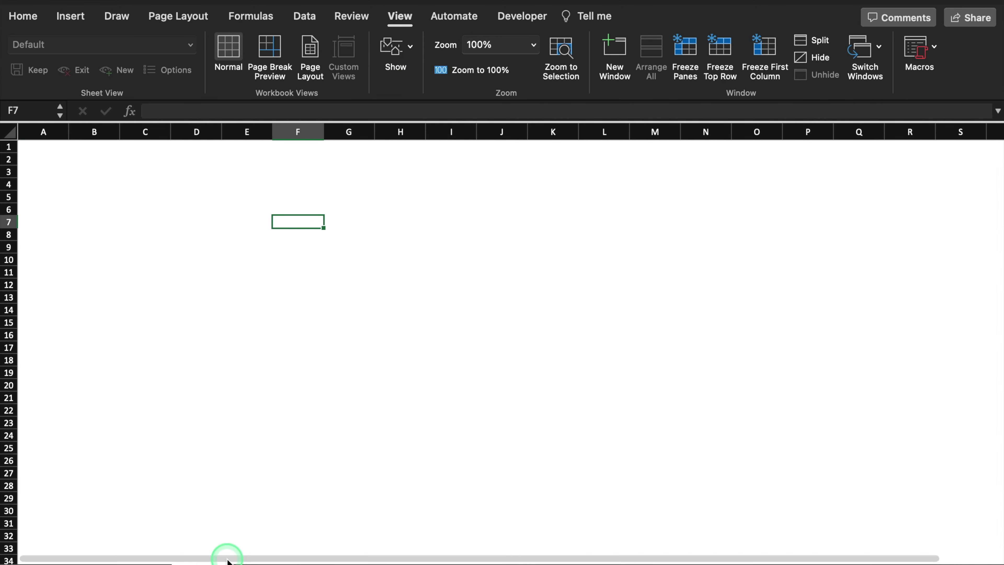
Cut both PivotCharts and the Region and Items slicers from Sheet1 and paste them into the Tue sheet.
left_click(146, 563)
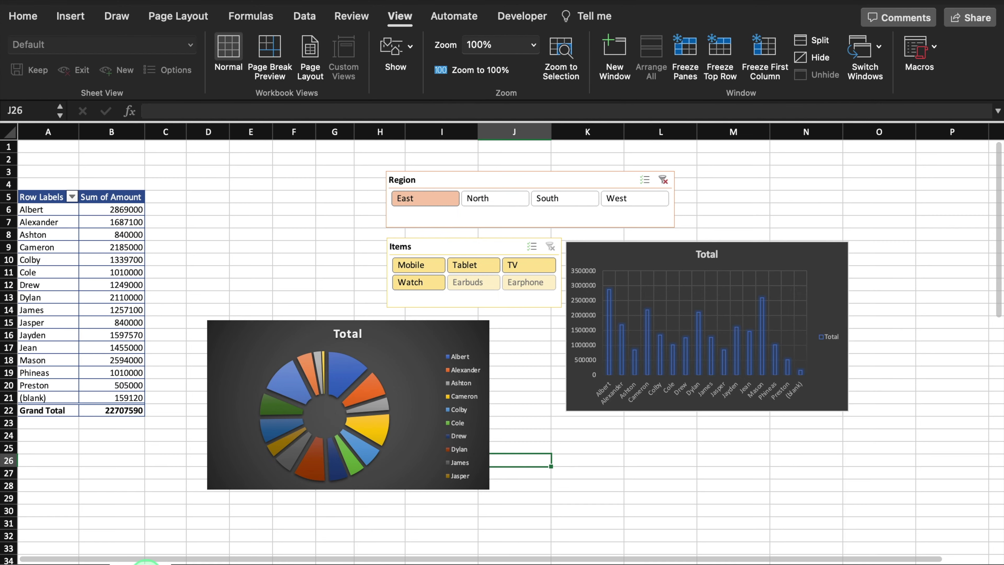
left_click(298, 343)
left_click(448, 217, "shift")
left_click(480, 249, "shift")
left_click(609, 249, "shift")
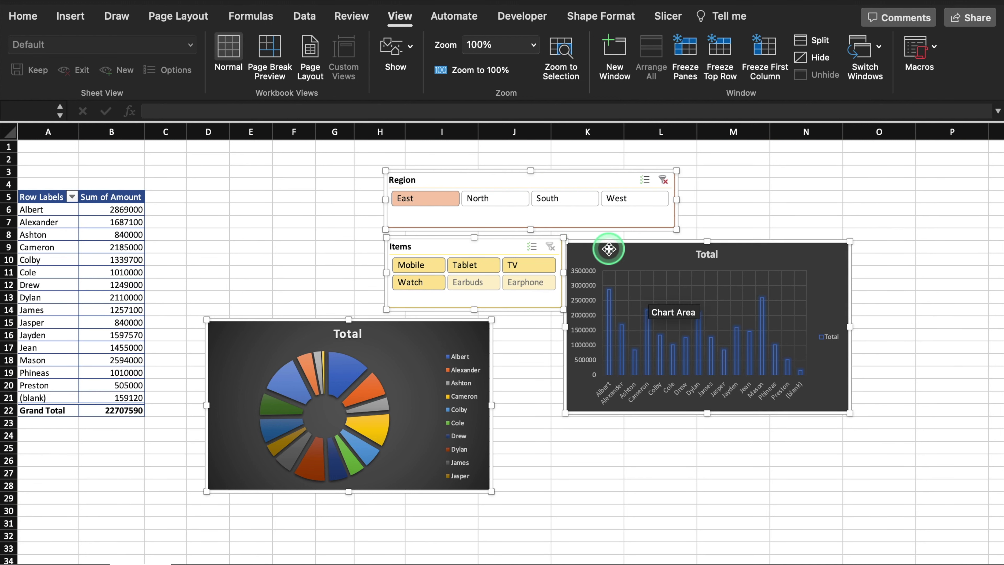
key("Delete")
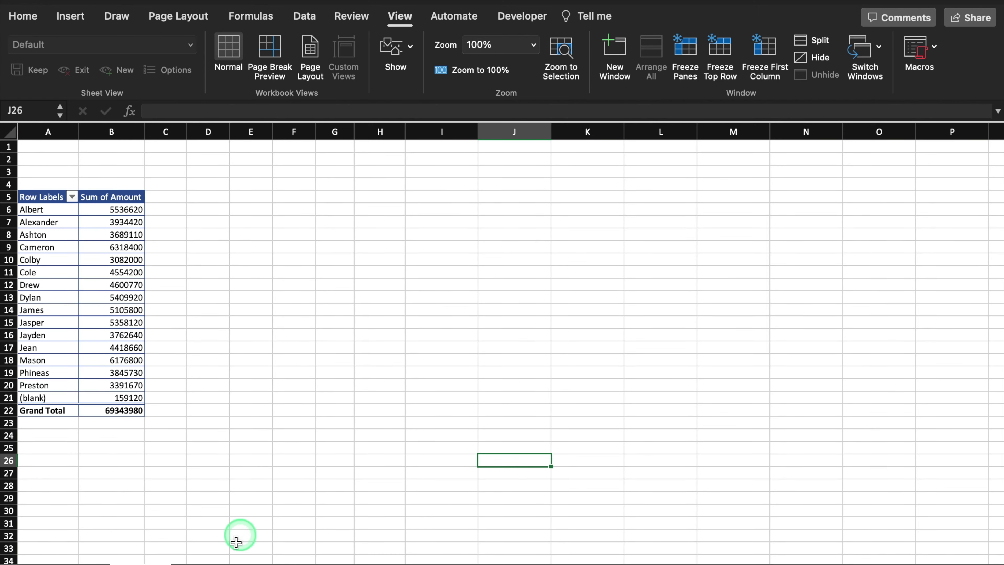
left_click(205, 561)
left_click(112, 210)
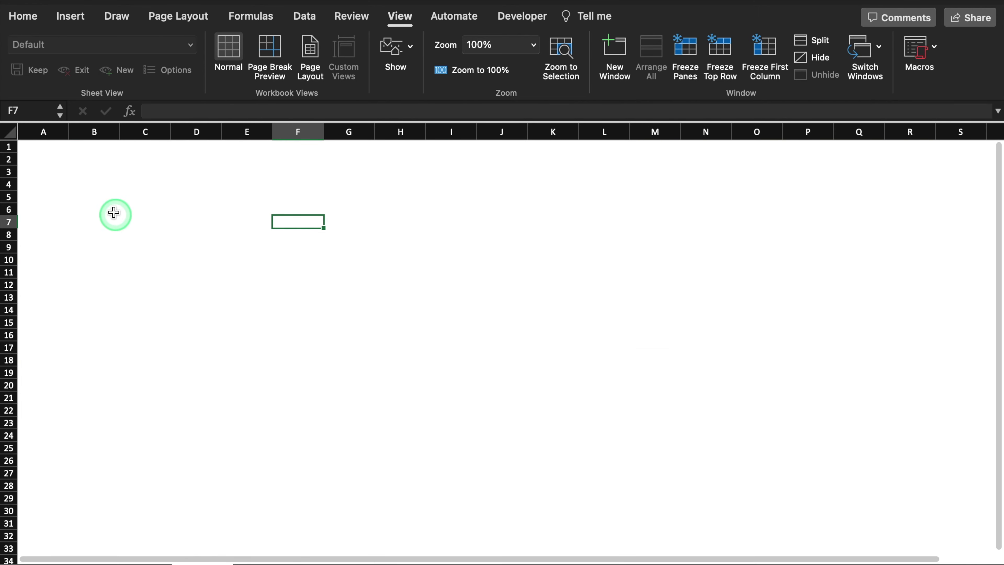
key("super+v")
Arrange the pasted objects with the Region slicer above a narrowed Items slicer and the two charts side by side below.
left_click(709, 208)
left_click(623, 258)
left_click_drag(497, 232, 429, 202)
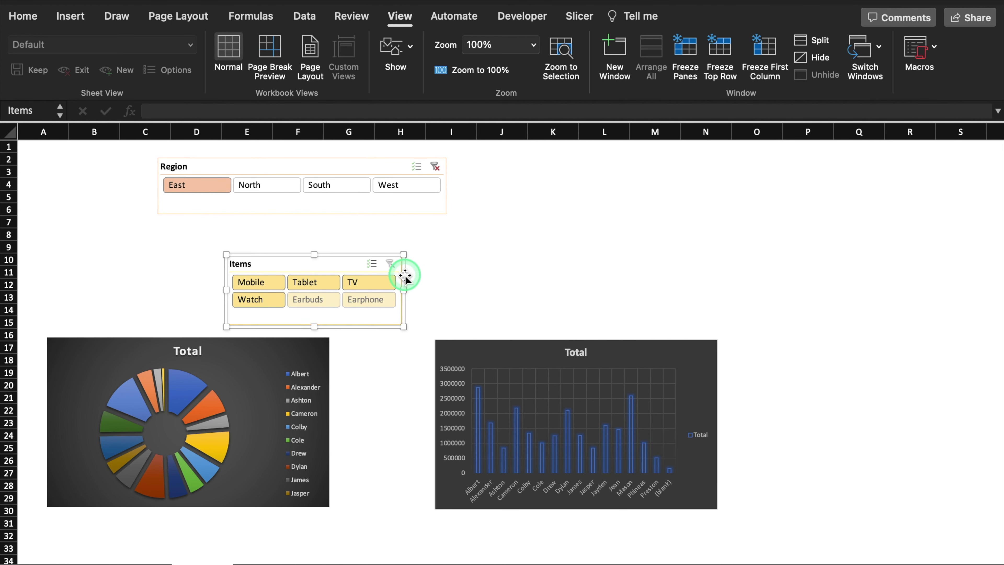
left_click_drag(399, 269, 307, 260)
left_click(416, 247)
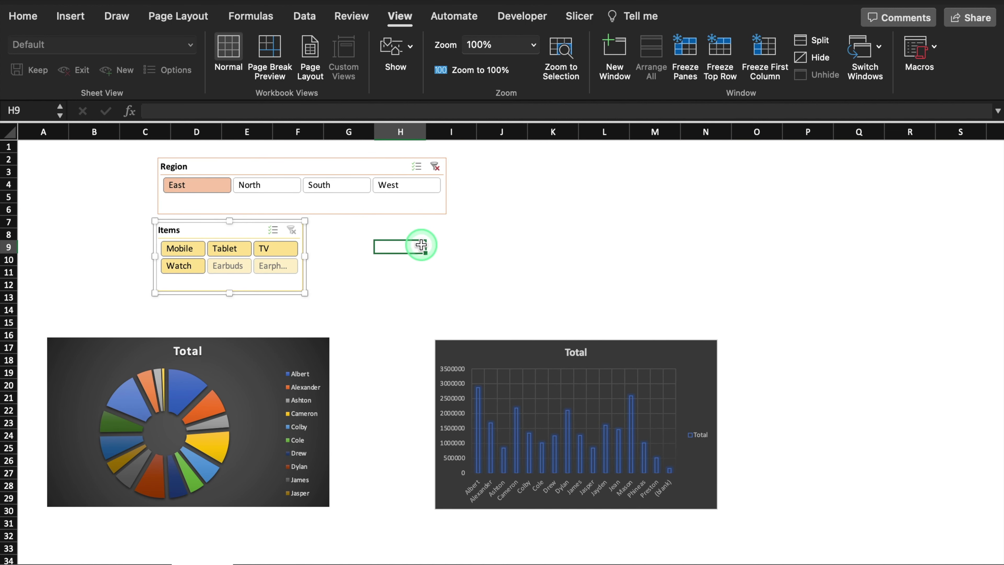
Insert a Date slicer for the PivotTable on Sheet1.
left_click(136, 563)
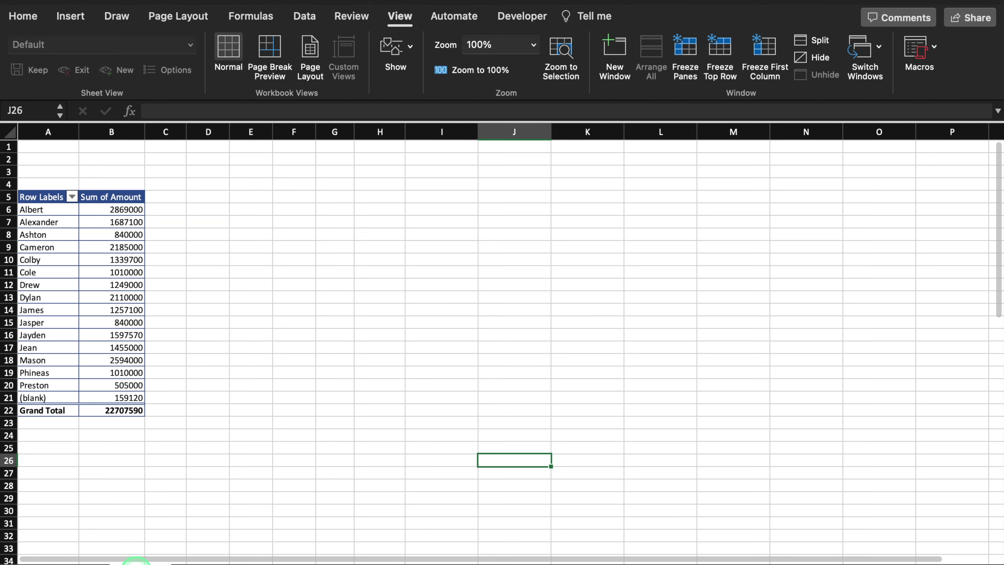
left_click(106, 236)
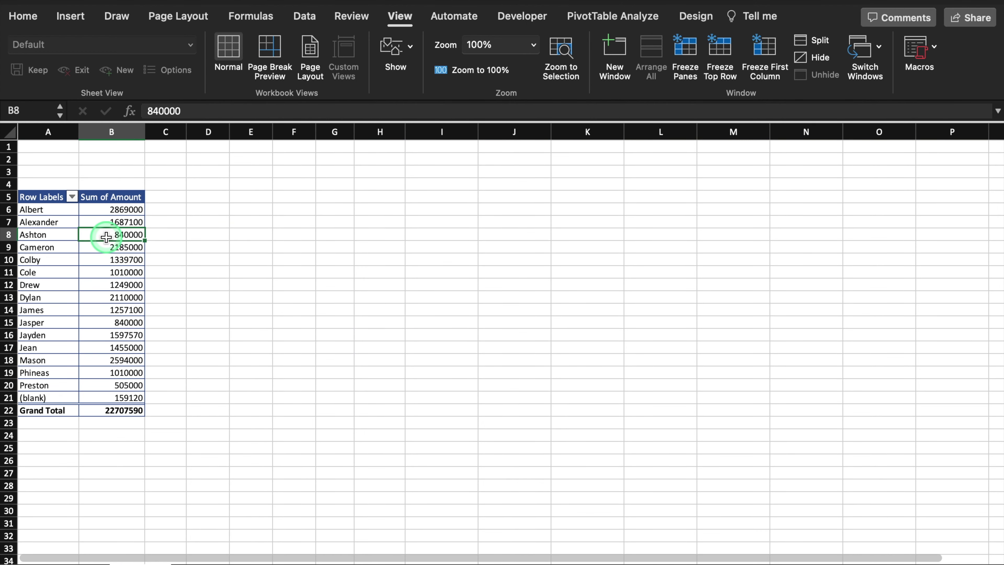
left_click(71, 17)
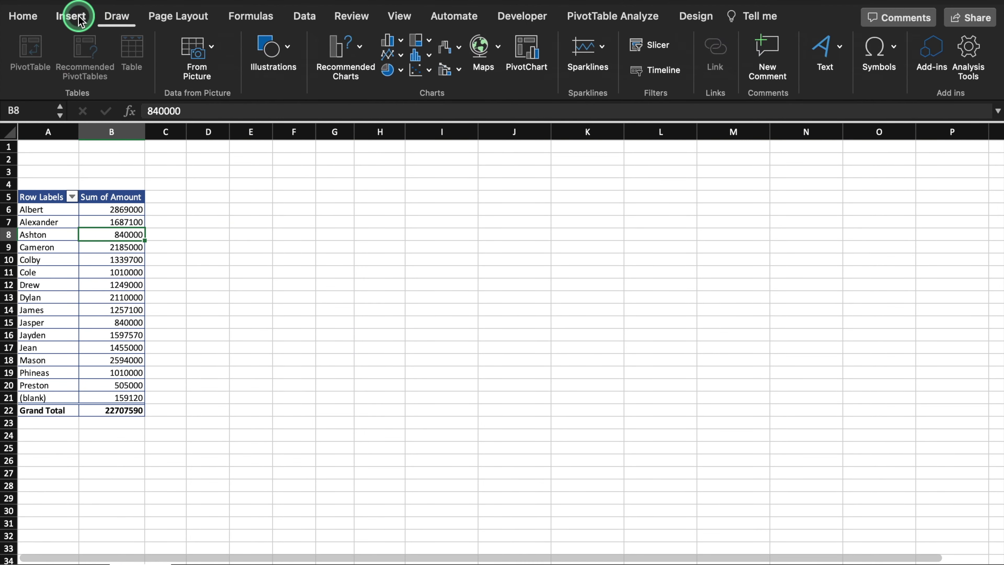
left_click(649, 44)
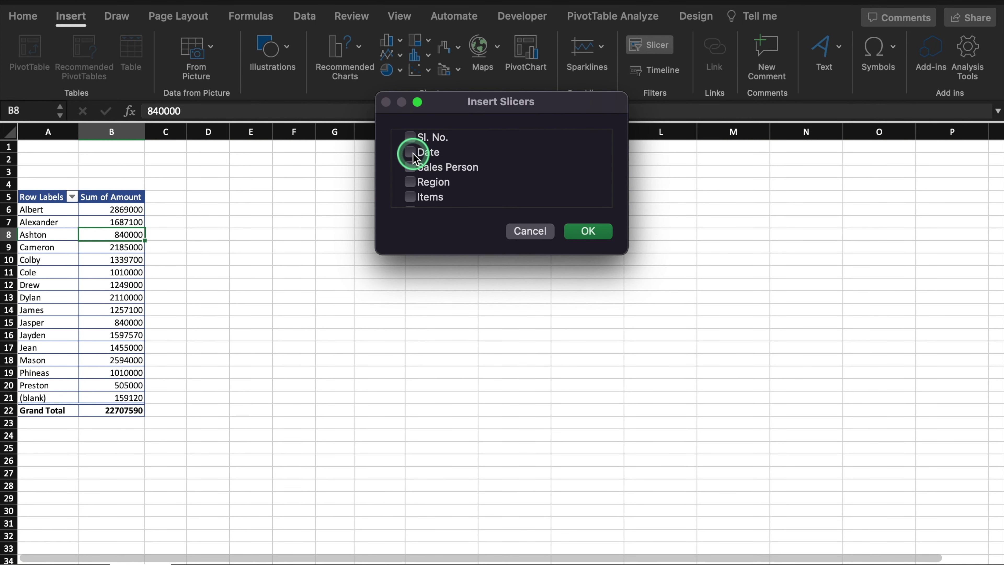
left_click(410, 152)
left_click(578, 233)
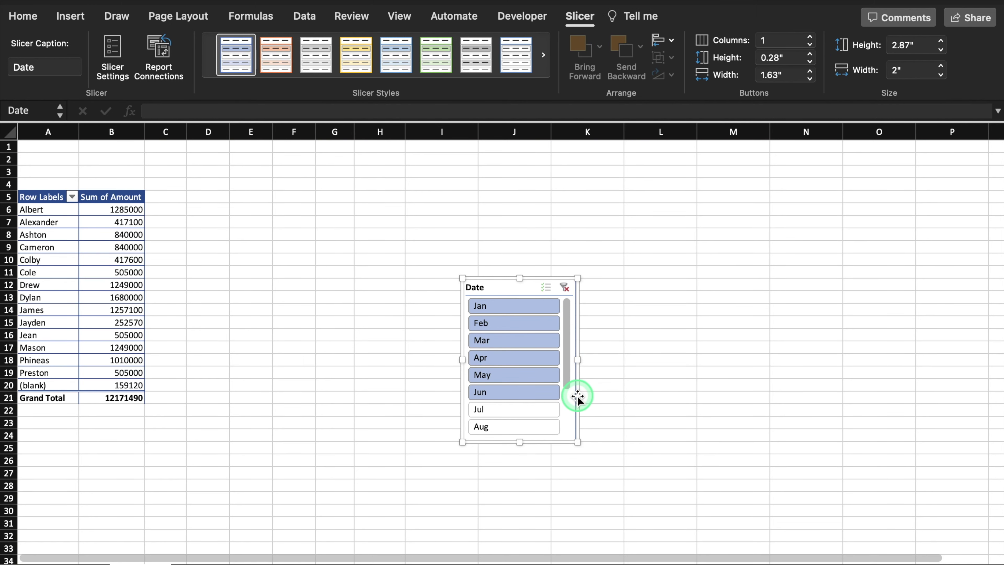
Cut the Date slicer from Sheet1 and paste it into the Tue sheet.
key("Delete")
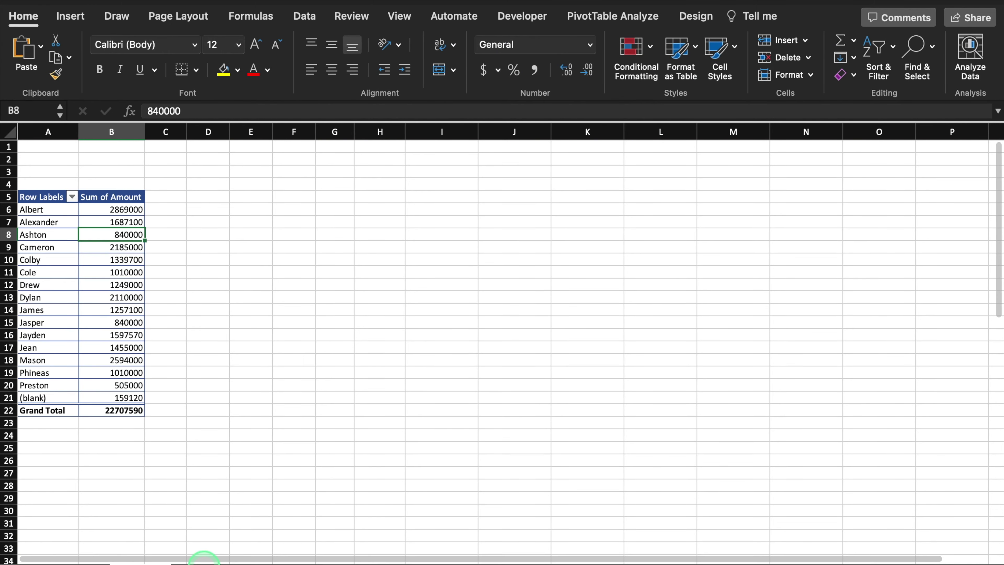
left_click(203, 559)
key("super+v")
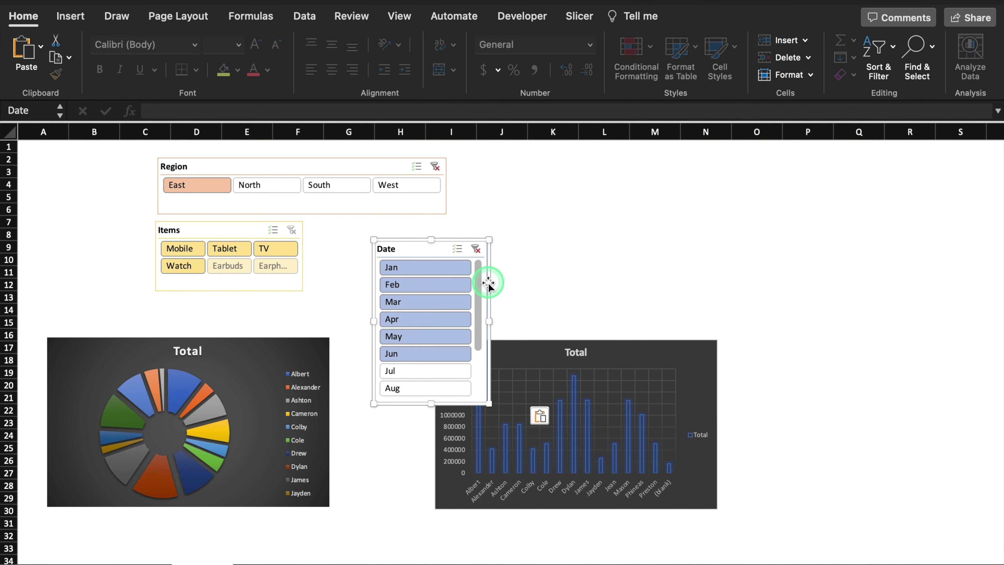
Arrange the Date slicer's buttons in 4 columns and resize it to about 3.64" wide and 1.35" high.
left_click(580, 15)
left_click(809, 38)
left_click(810, 38)
left_click(809, 38)
left_click(809, 38)
left_click_drag(489, 321, 580, 323)
left_click_drag(477, 404, 479, 316)
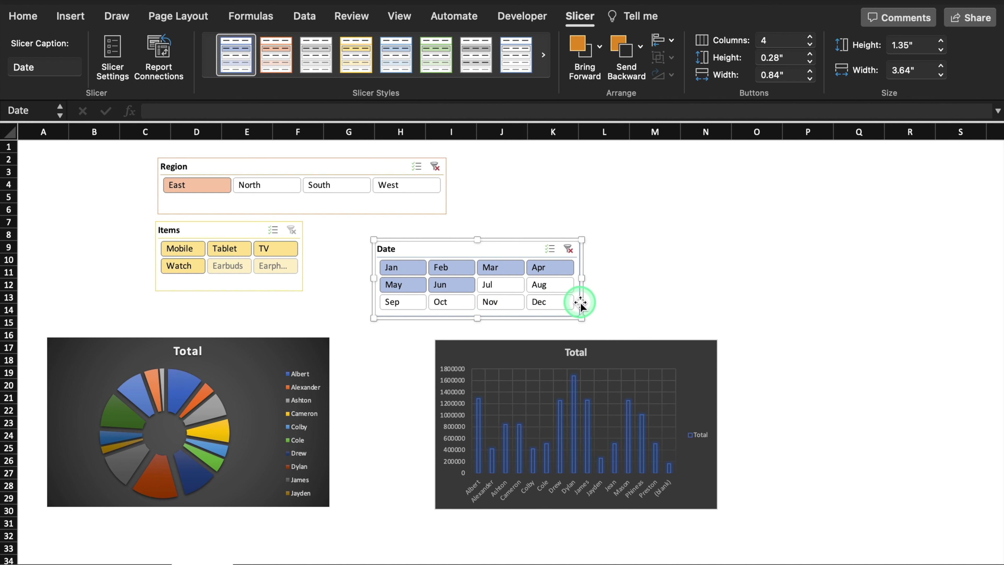
Place the Date slicer beside the Items slicer and widen the Region slicer to span both.
left_click_drag(575, 304, 520, 276)
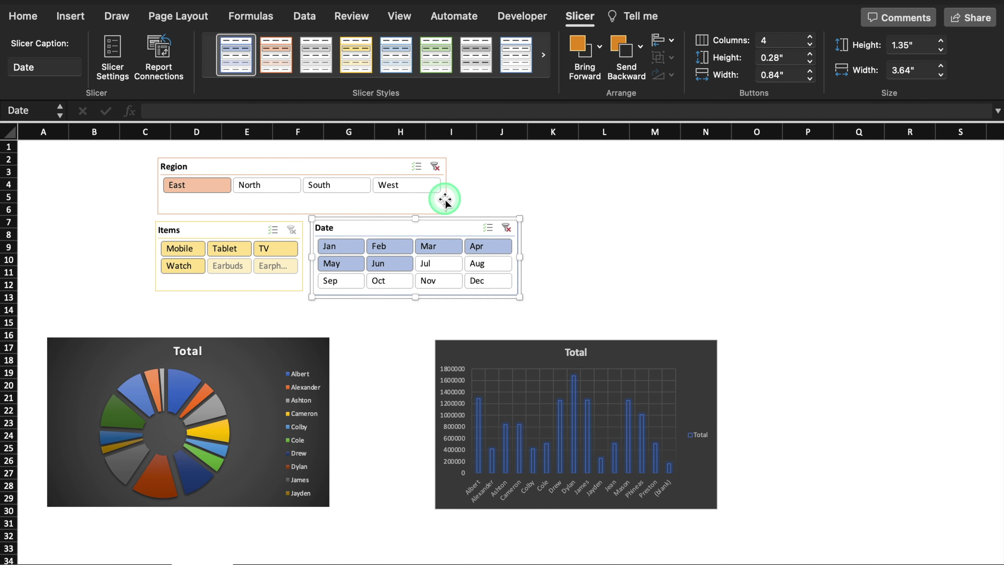
left_click(449, 187)
left_click_drag(449, 187, 520, 186)
left_click(645, 220)
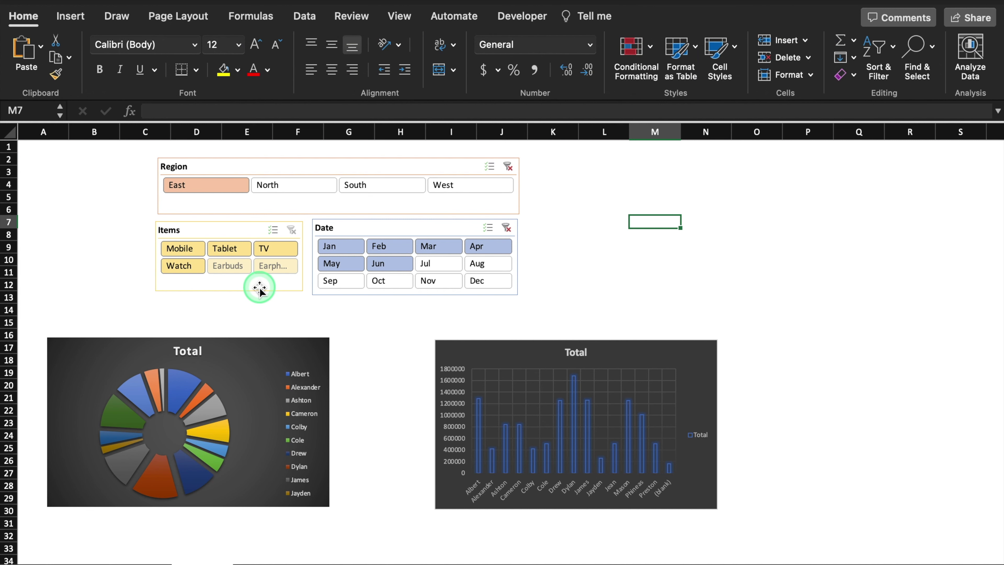
Stretch the Items slicer's lower edge down to about the bottom of the Date slicer beside it.
left_click(249, 288)
key("Escape")
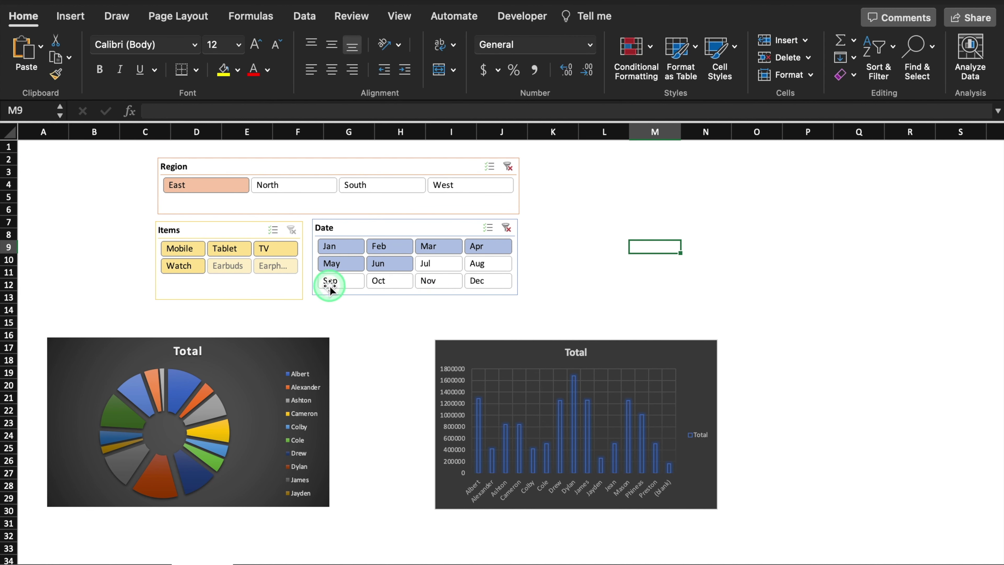
Filter the Items slicer to Earphones, try single months in the Date slicer including May, and clear the Date filter.
left_click(266, 269)
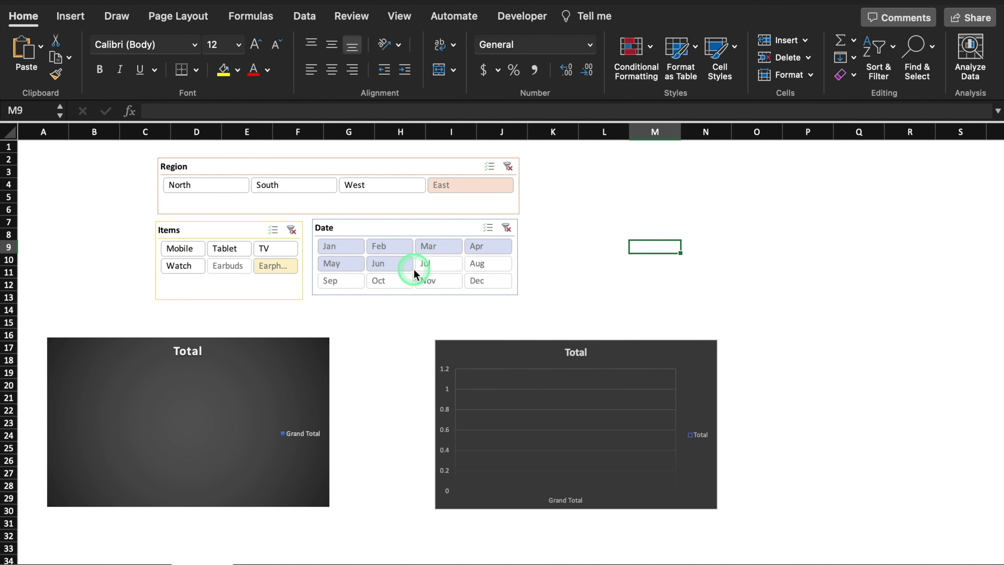
left_click(435, 264)
left_click(390, 263)
left_click(347, 276)
left_click(340, 263)
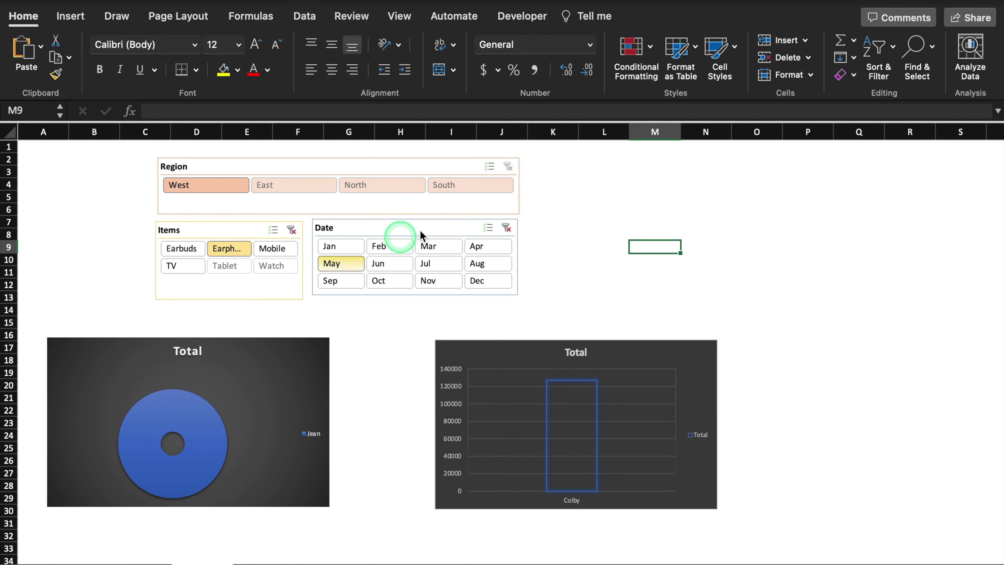
left_click(509, 231)
Try the Region slicer by filtering the charts to North, South, West and East in turn.
left_click(219, 186)
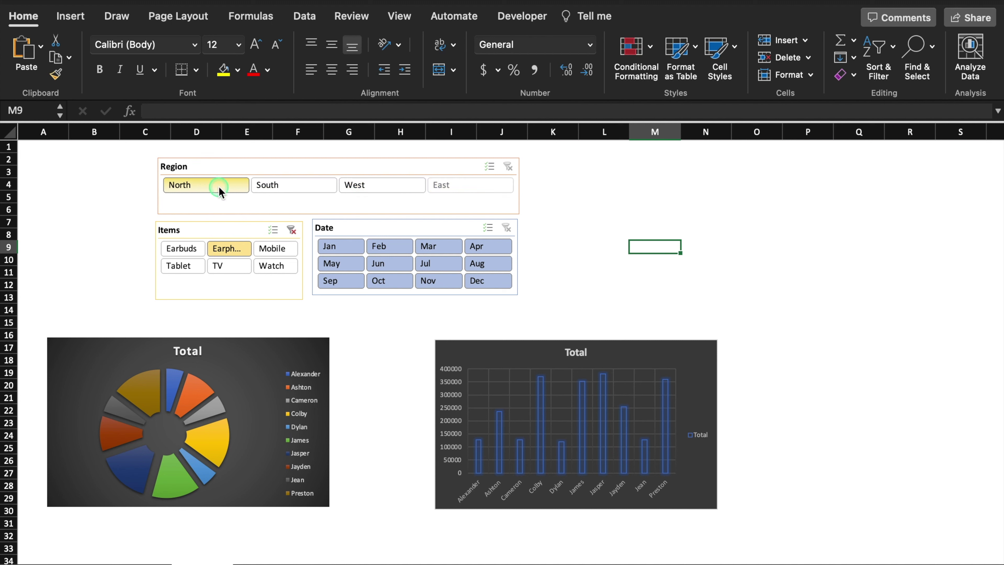
left_click(274, 187)
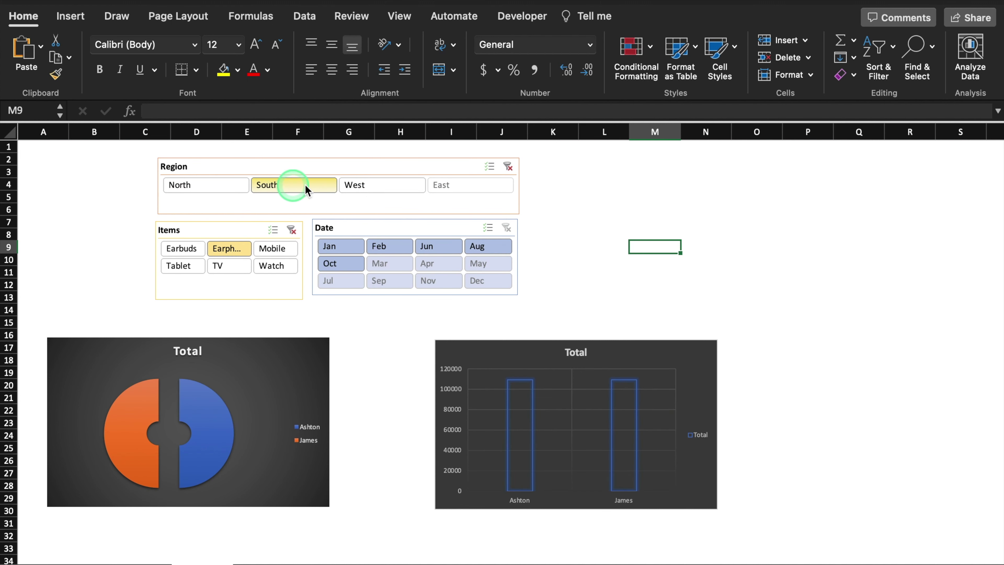
left_click(367, 185)
left_click(438, 185)
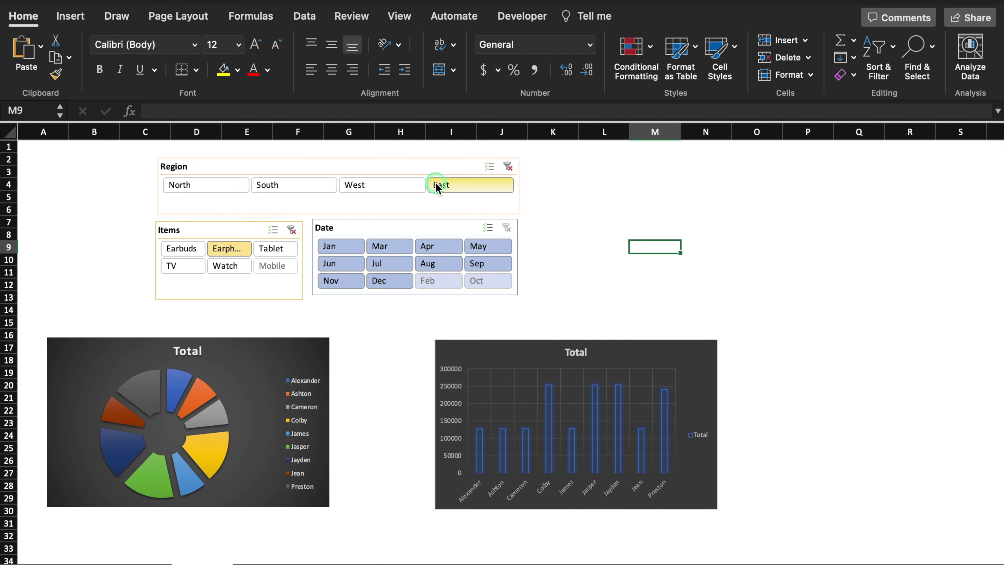
Filter the Items slicer to Tablet and clear the Region slicer's filter.
left_click(183, 266)
left_click(503, 177)
left_click(435, 414)
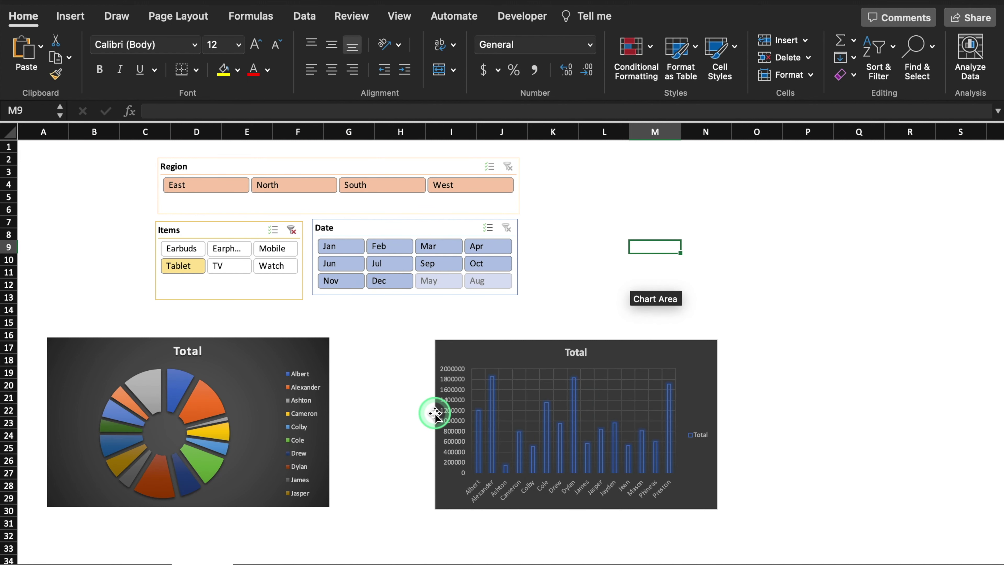
Apply red gradient-fill data bars to the PivotTable's Sum of Amount values in B6:B20 on Sheet1, excluding the grand total.
left_click(141, 561)
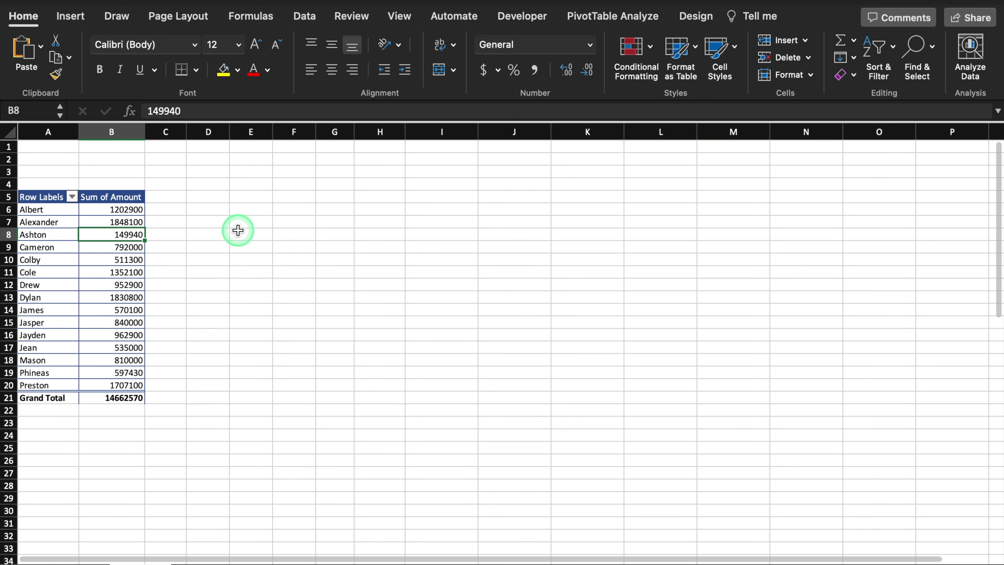
left_click_drag(132, 209, 133, 385)
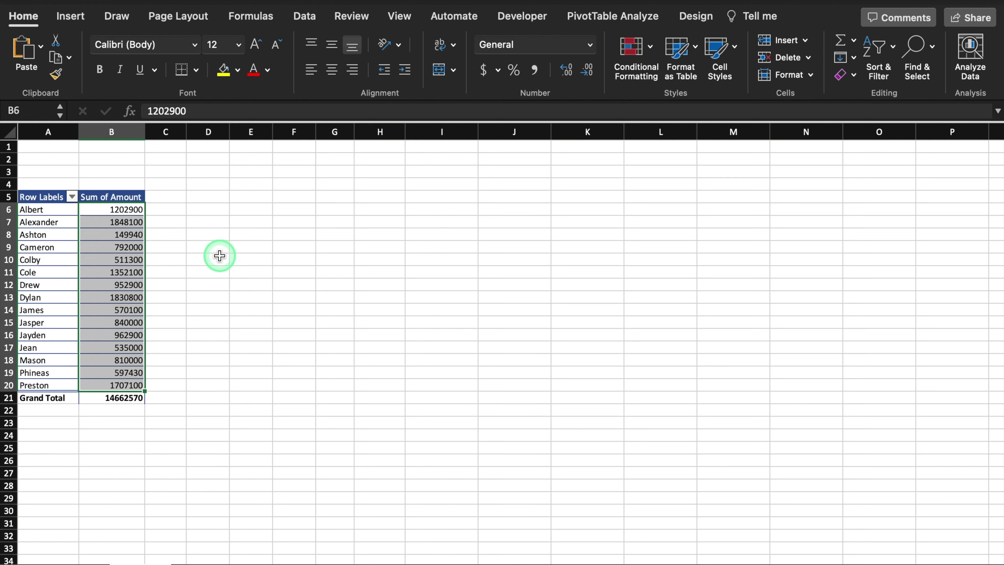
left_click(648, 47)
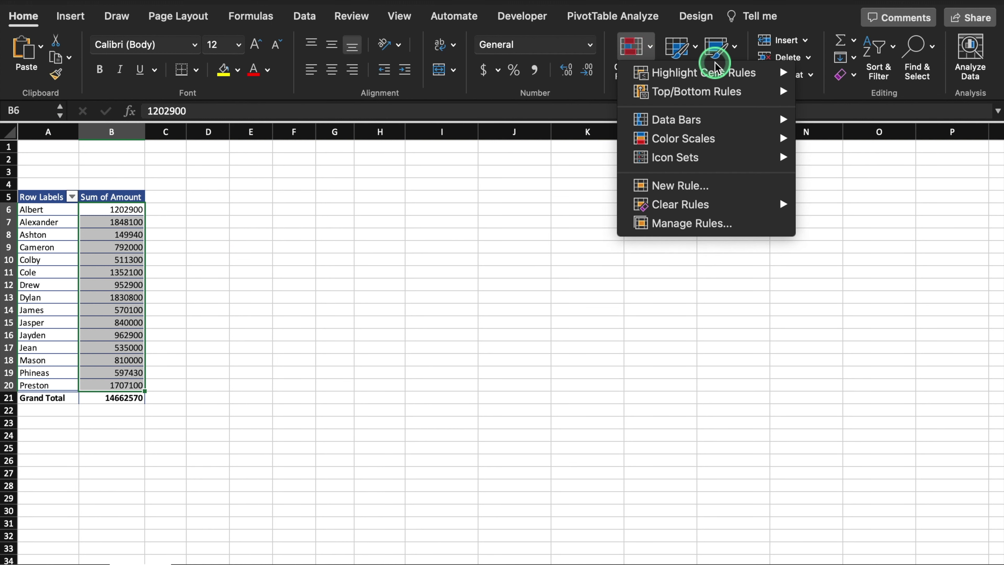
mouse_move(719, 75)
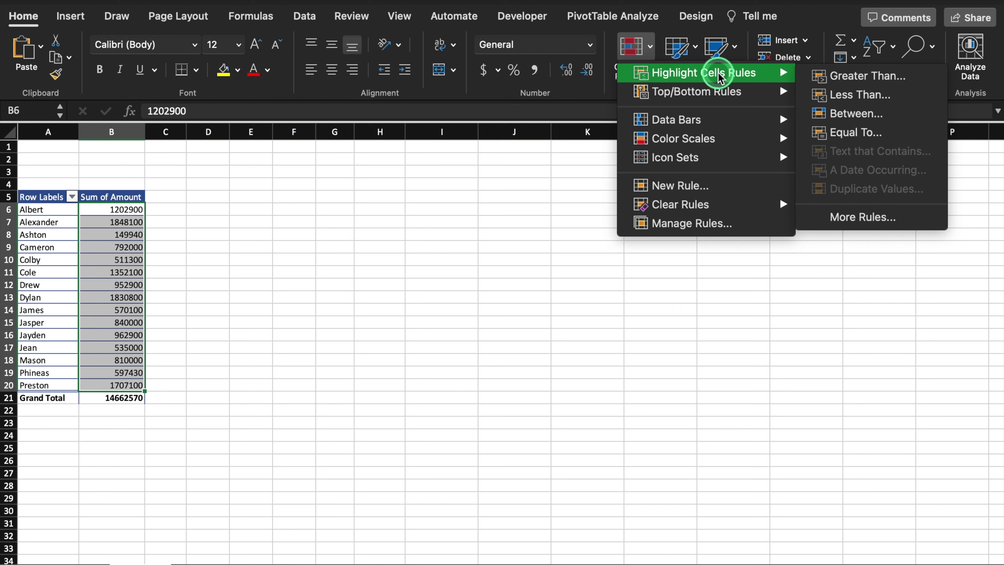
mouse_move(728, 120)
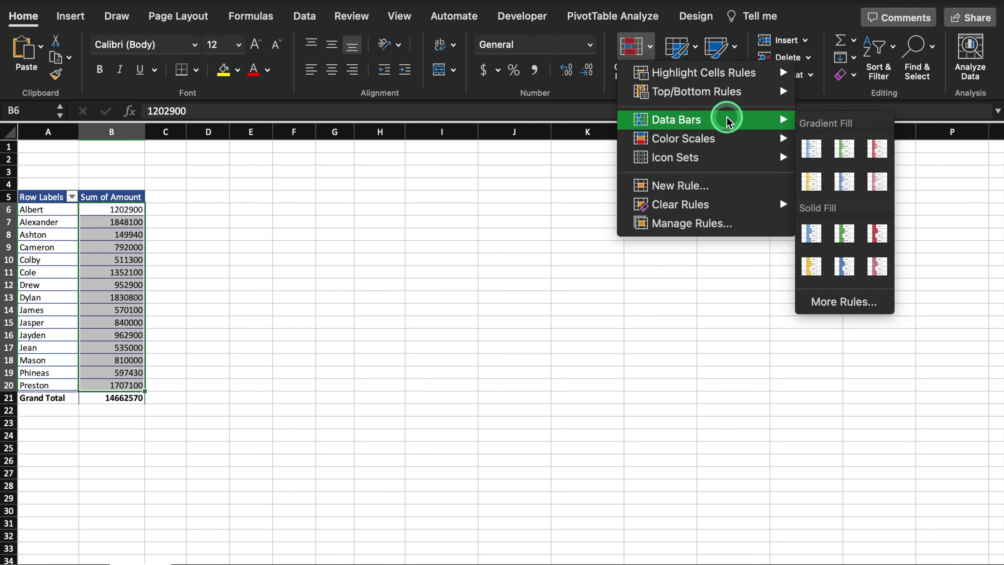
left_click(877, 154)
left_click(256, 327)
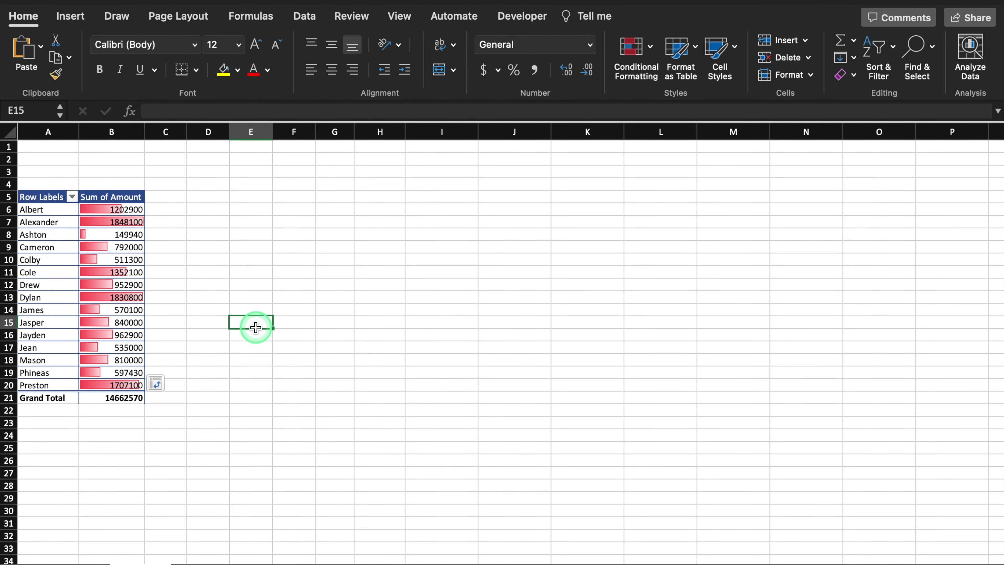
Edit the data bar rule for B6:B20 so that positive values use a blue gradient fill, and apply it.
left_click_drag(115, 211, 135, 381)
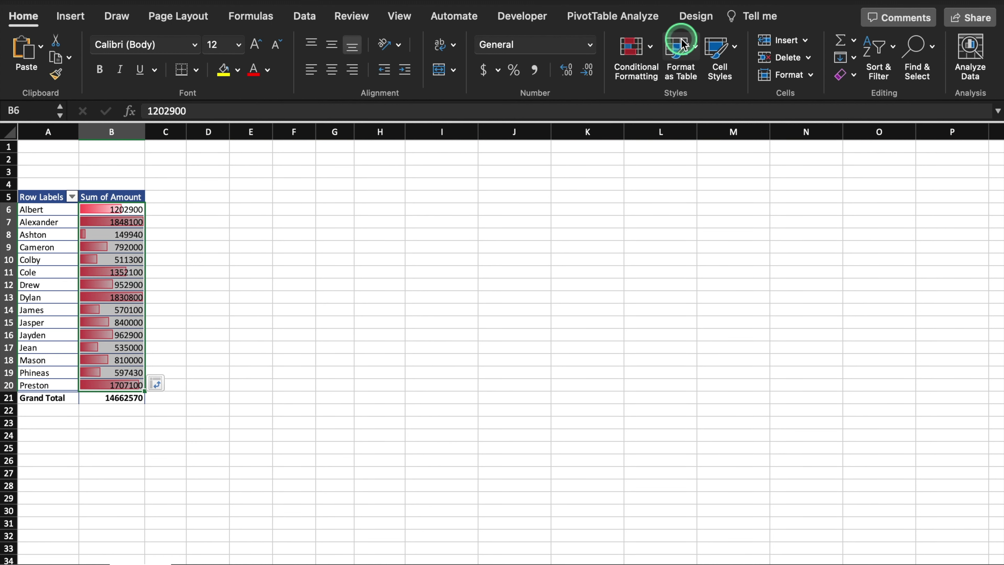
left_click(651, 45)
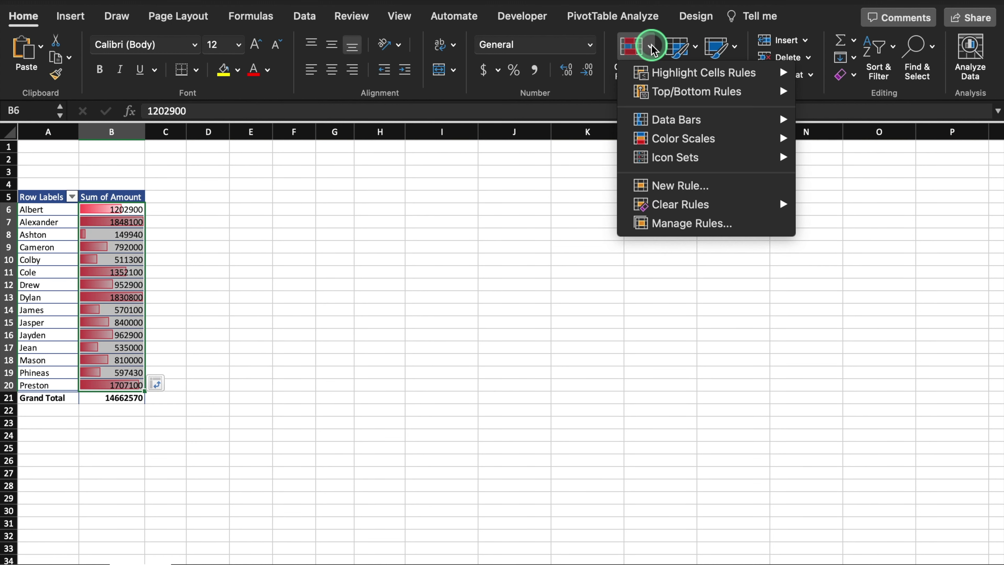
left_click(728, 224)
left_click(455, 139)
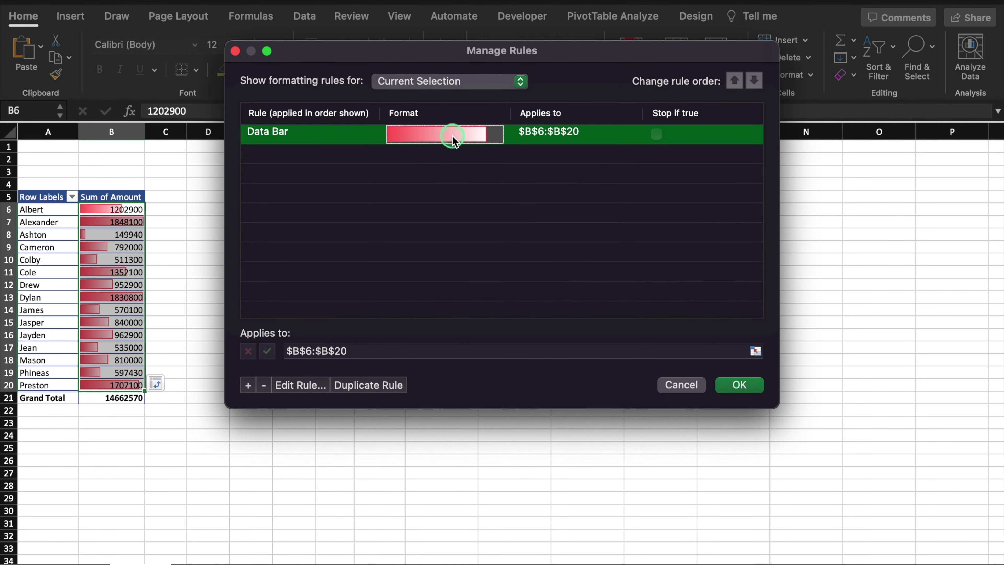
left_click(304, 386)
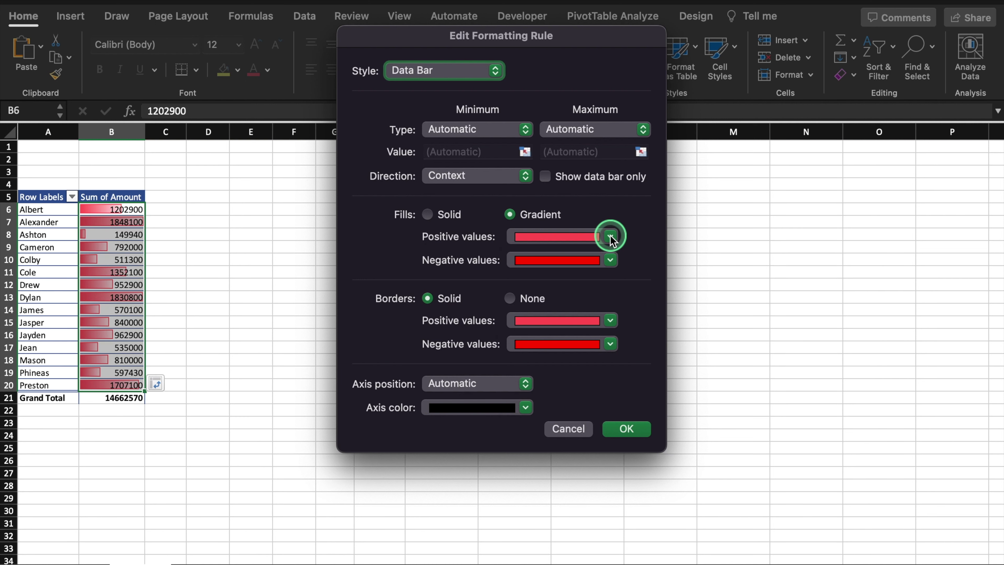
left_click(610, 237)
left_click(578, 279)
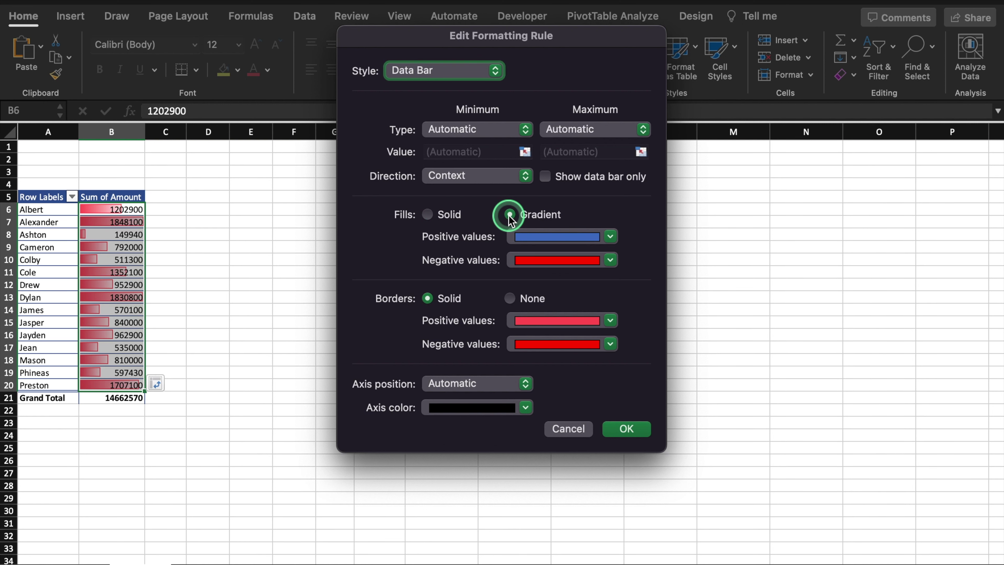
left_click(628, 429)
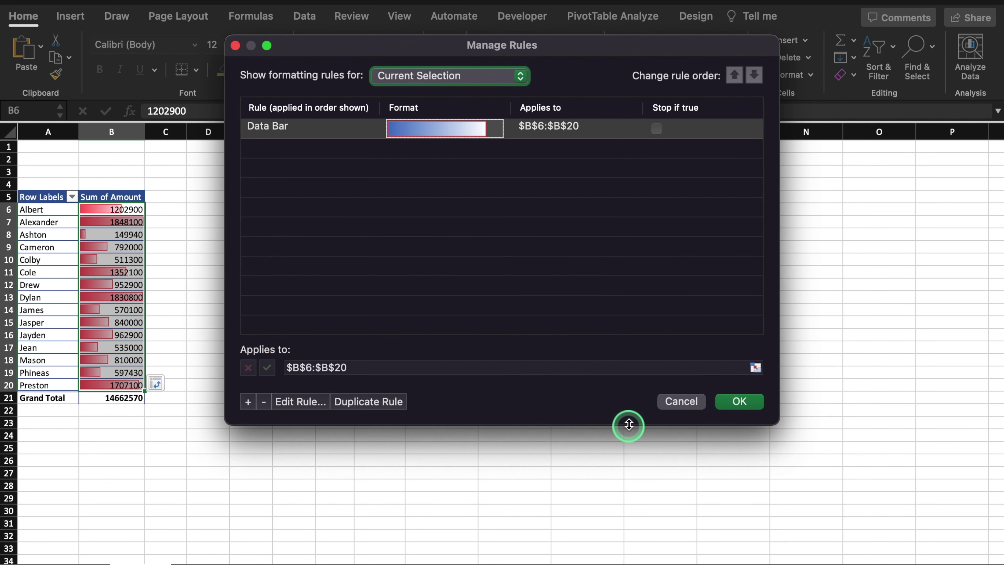
left_click(740, 401)
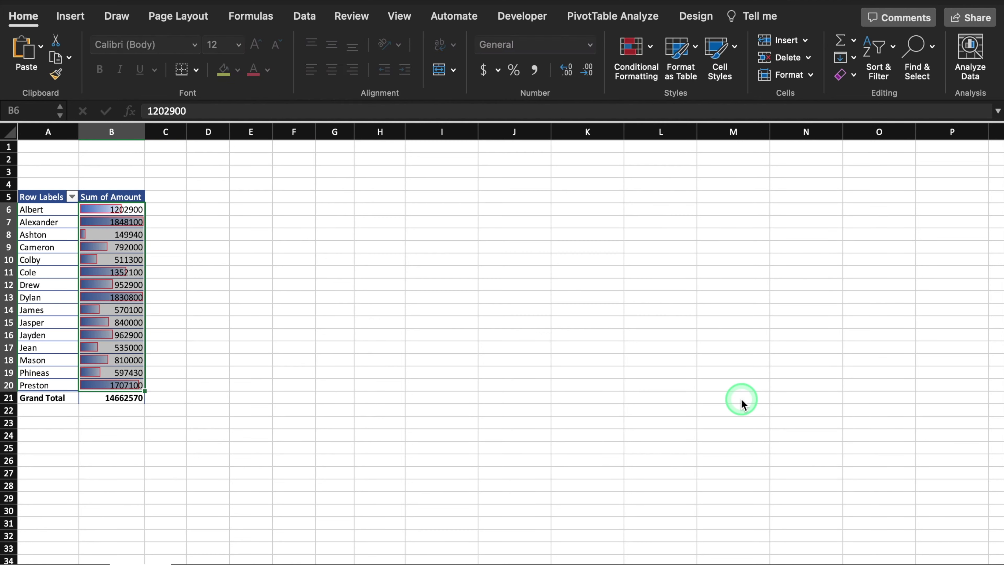
left_click(482, 352)
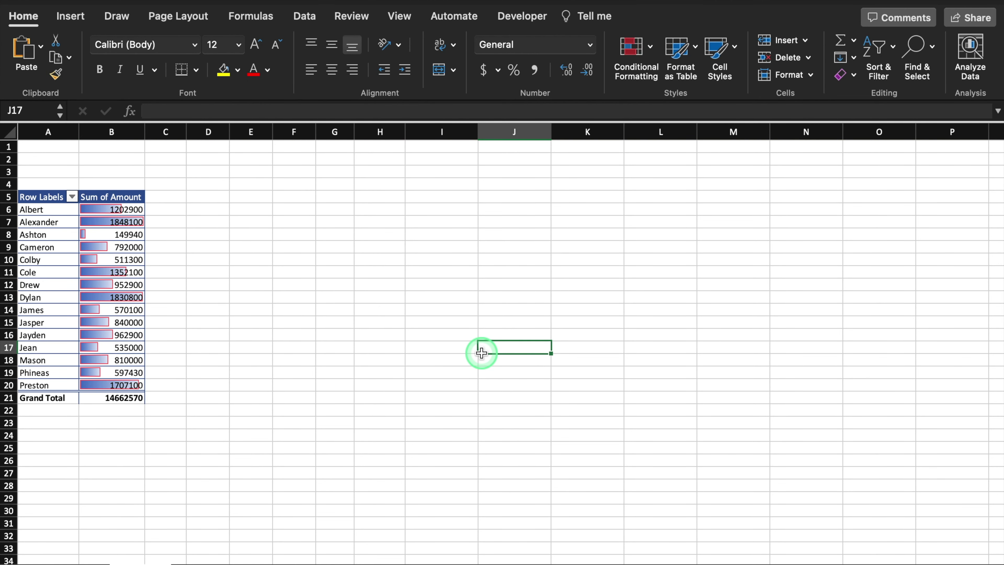